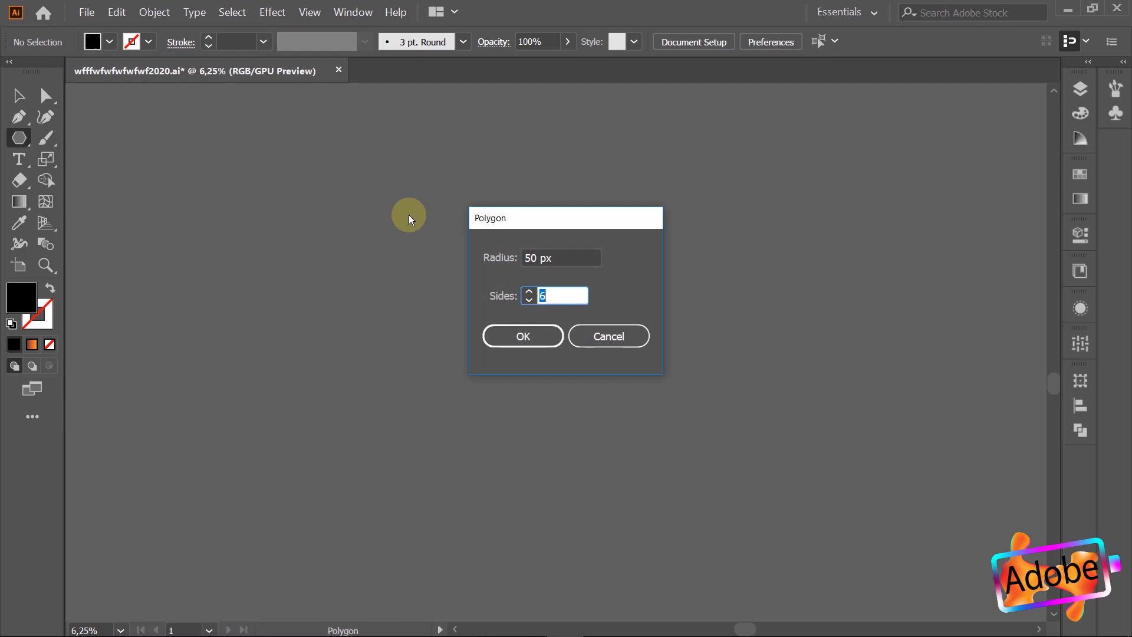
Step: Create a three-sided polygon with a 50 px radius and scale it up proportionally beside the artboard
click(529, 332)
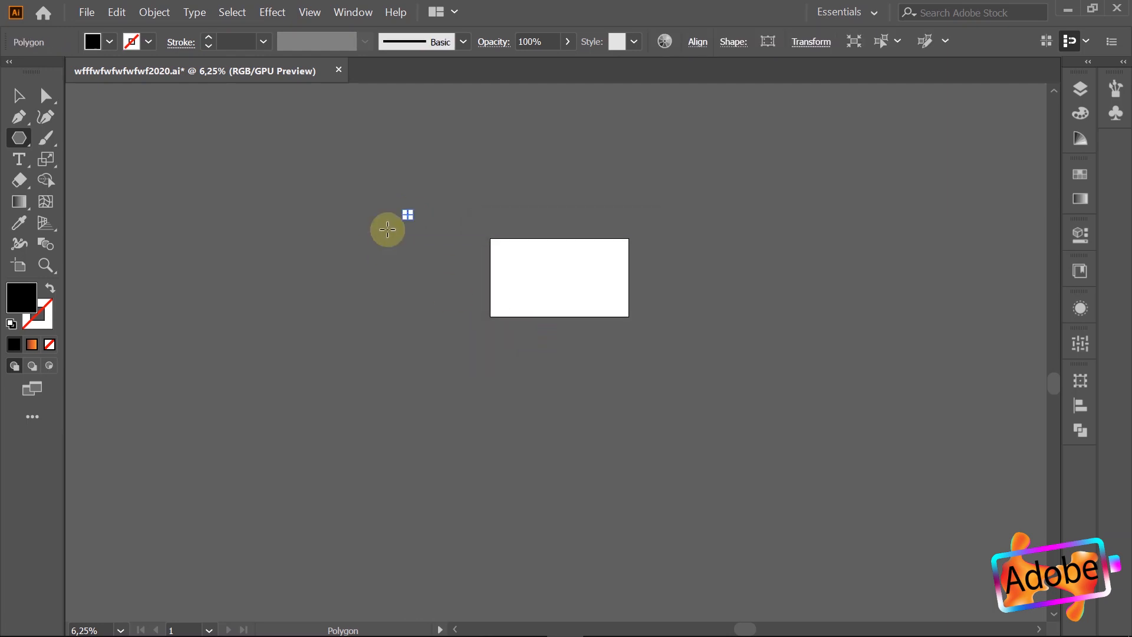
click(16, 95)
drag(408, 214, 495, 288)
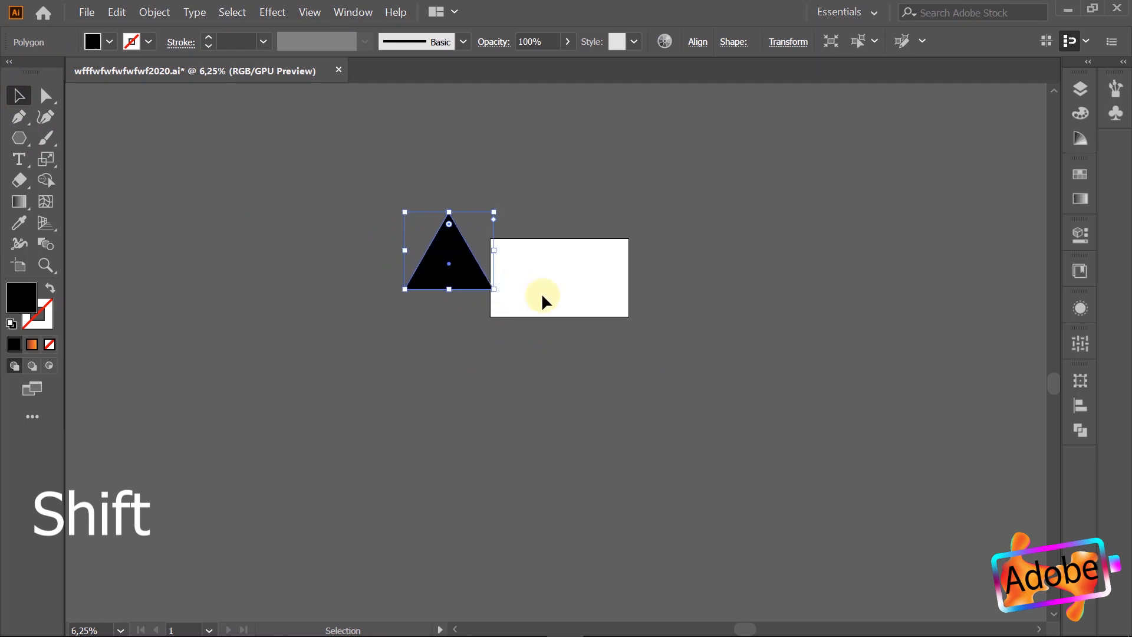
Step: Move the triangle onto the artboard and shrink it proportionally from its centre so it fits inside
scroll(513, 283, up, 1)
drag(417, 247, 575, 274)
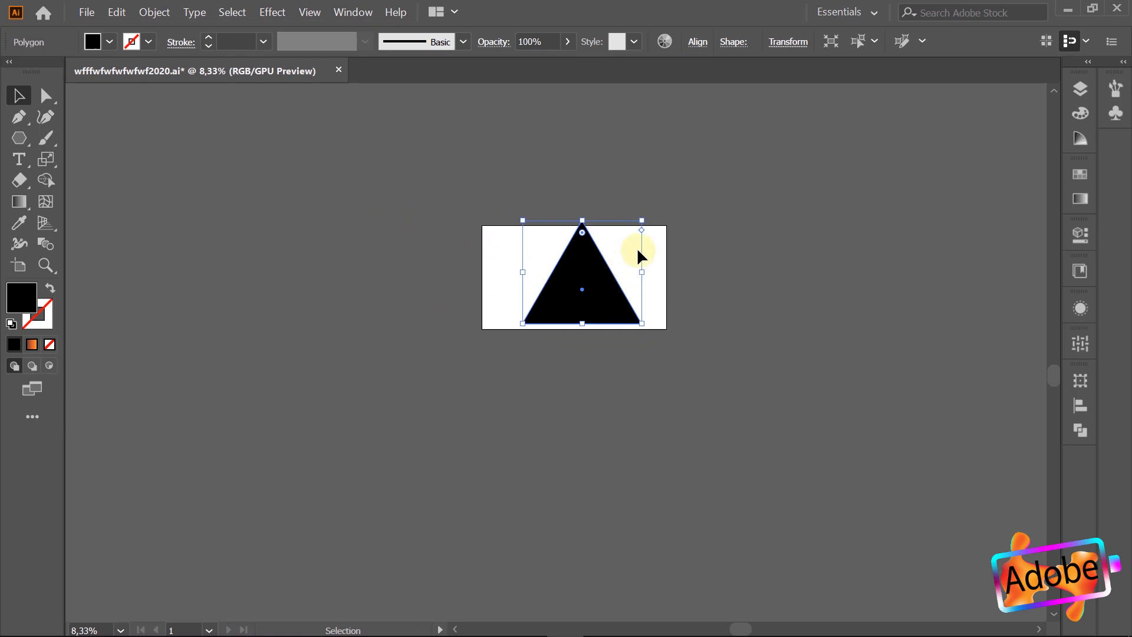
scroll(657, 244, up, 2)
key(shift+alt)
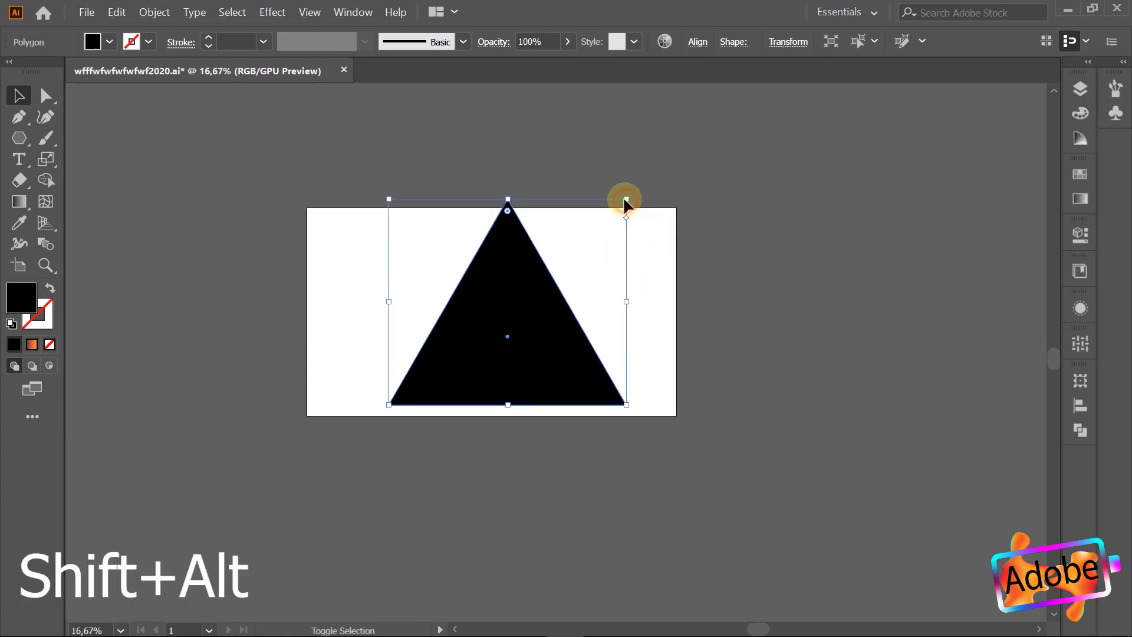
drag(628, 199, 593, 239)
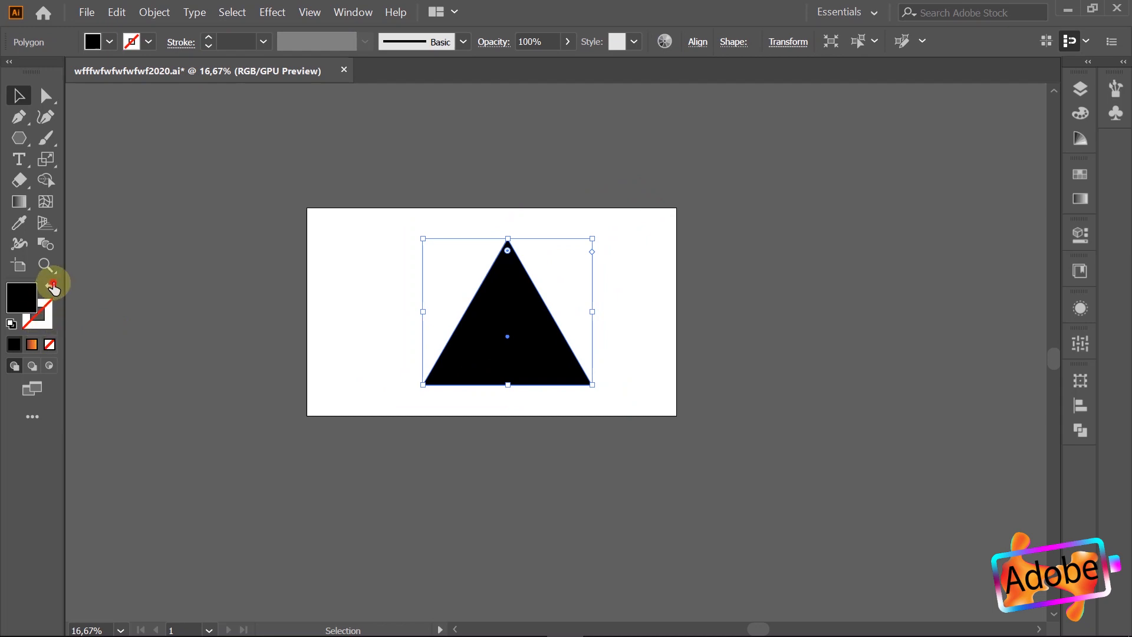
Step: Swap the triangle's fill and stroke so it has a black outline and no fill
click(50, 288)
click(147, 298)
drag(590, 320, 531, 363)
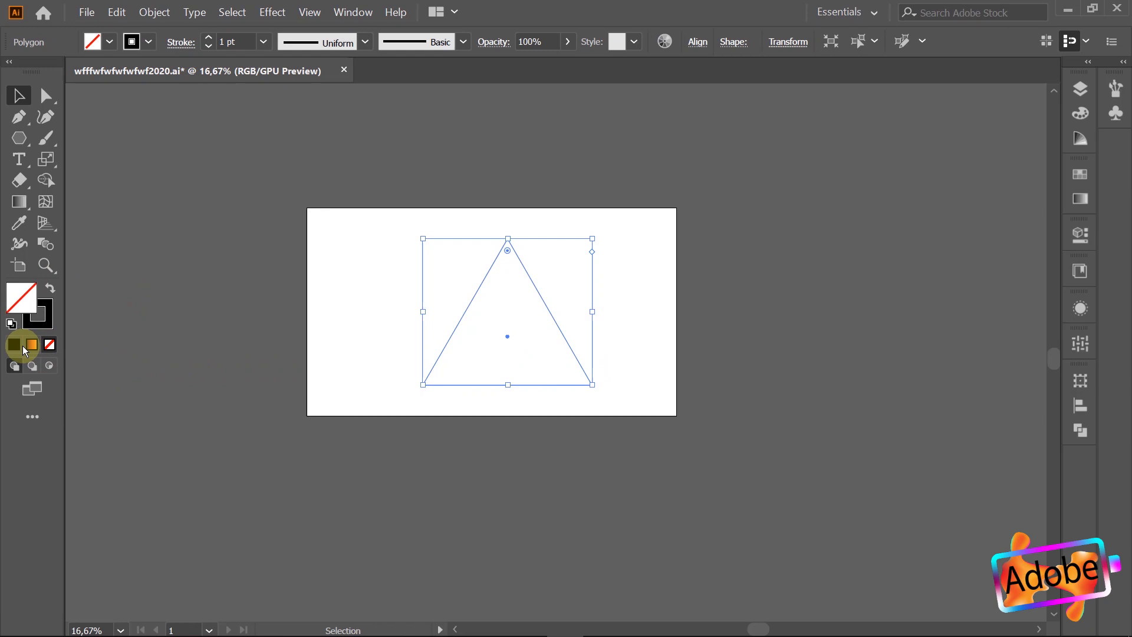
Step: Open the Brights gradient library from the swatch libraries
click(1080, 174)
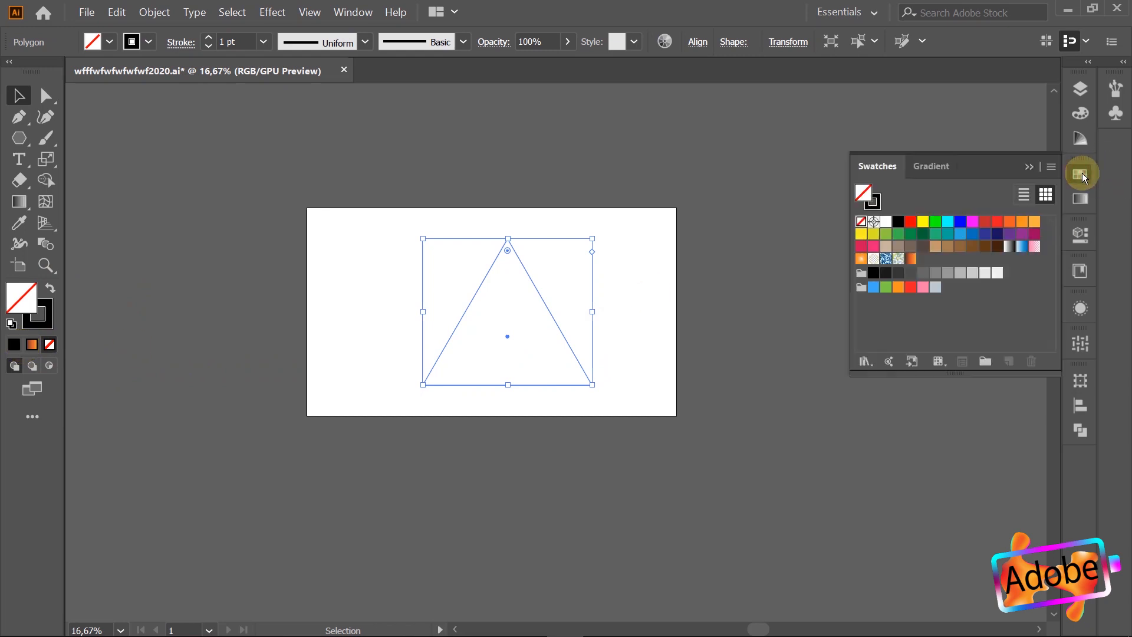
click(865, 358)
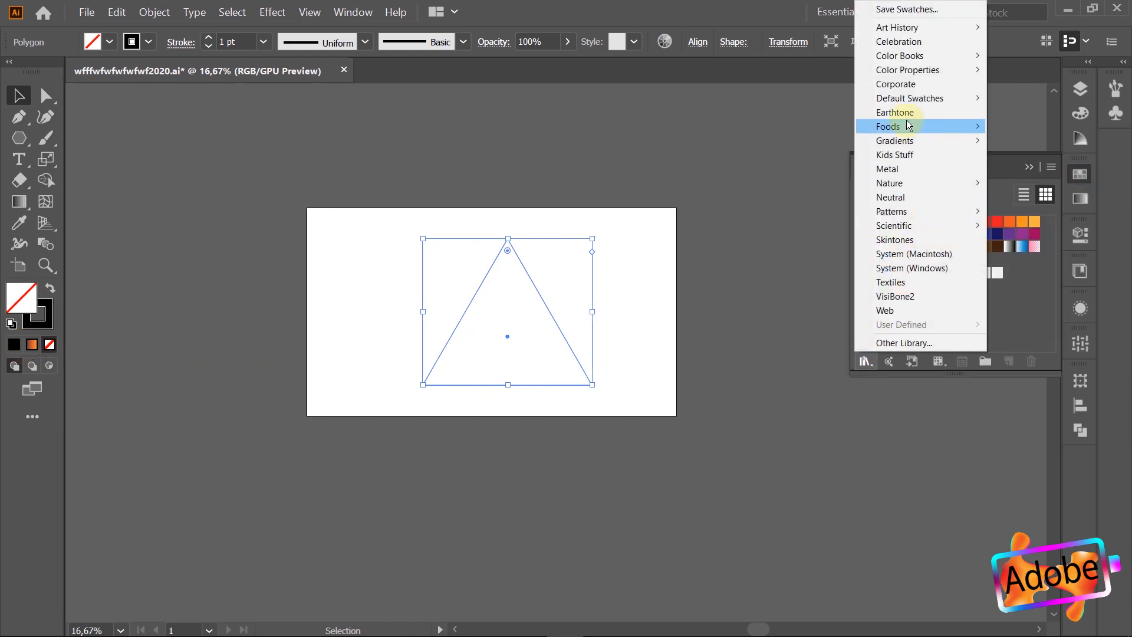
mouse_move(917, 144)
click(1031, 142)
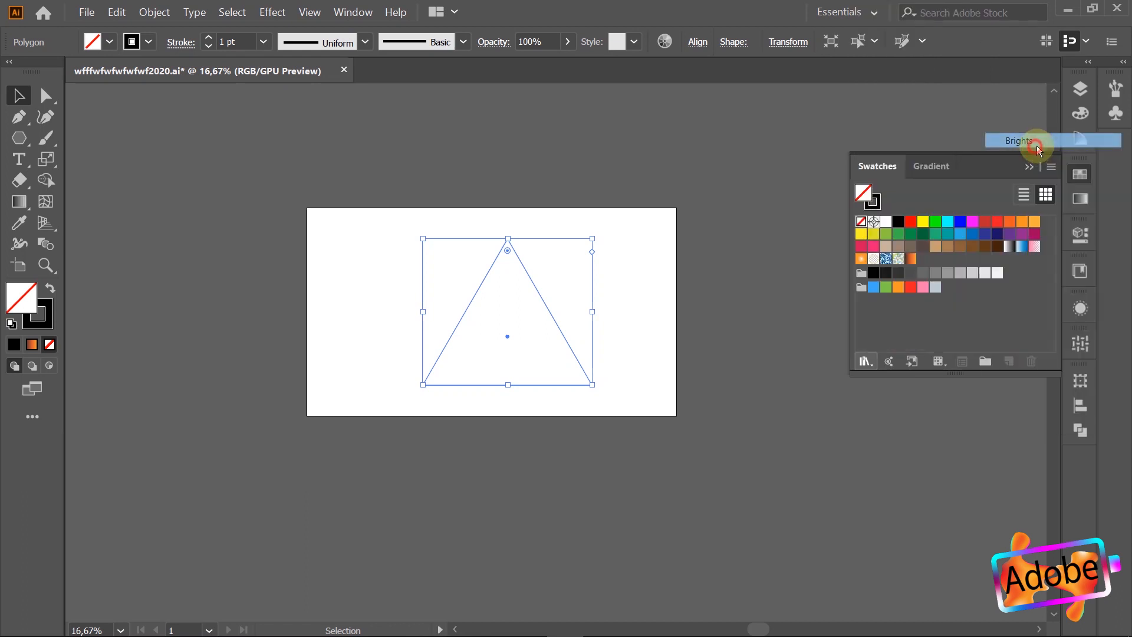
Step: Page forward through the gradient libraries to Sky, moving the floating library away from the triangle
click(560, 412)
click(560, 412)
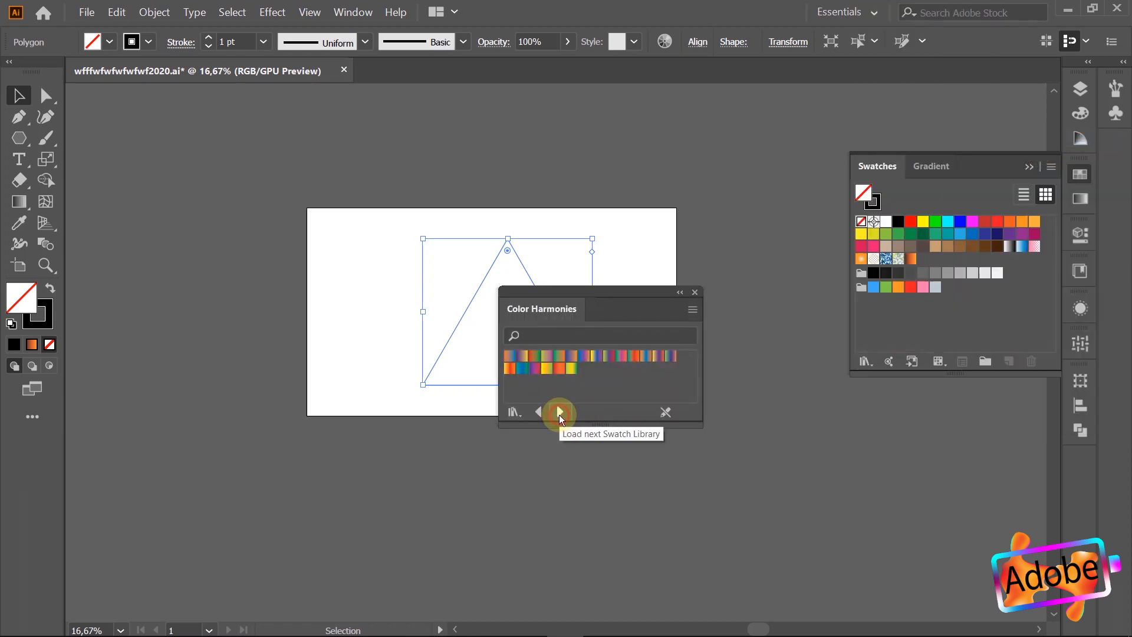
drag(615, 292, 741, 250)
click(686, 372)
click(686, 371)
click(686, 372)
click(687, 371)
click(688, 371)
click(687, 371)
click(688, 371)
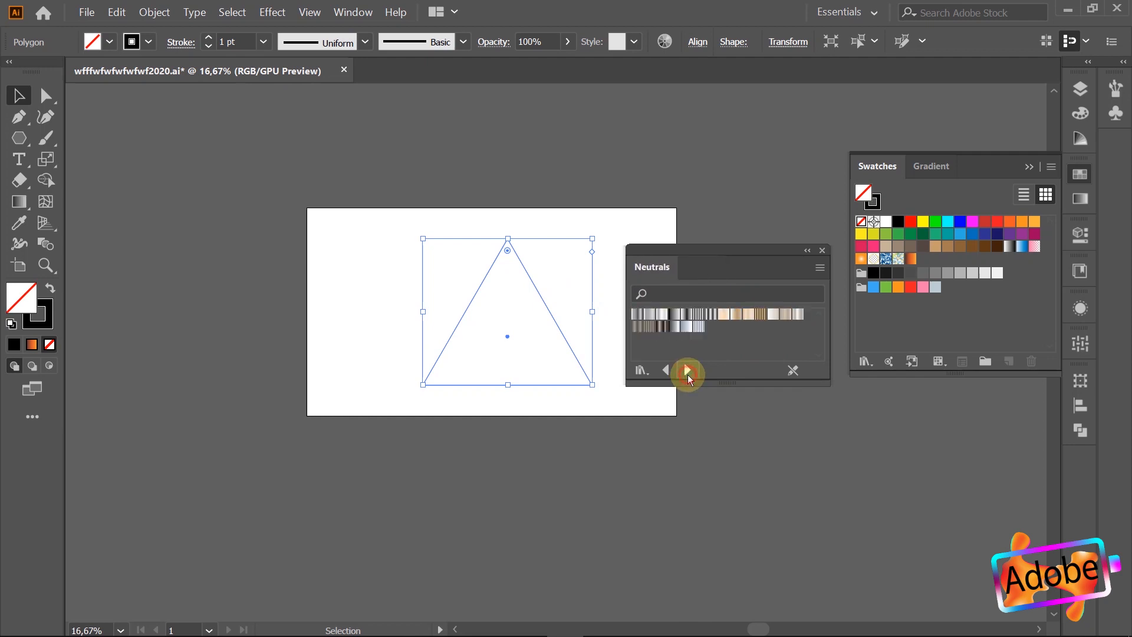
click(688, 372)
click(688, 371)
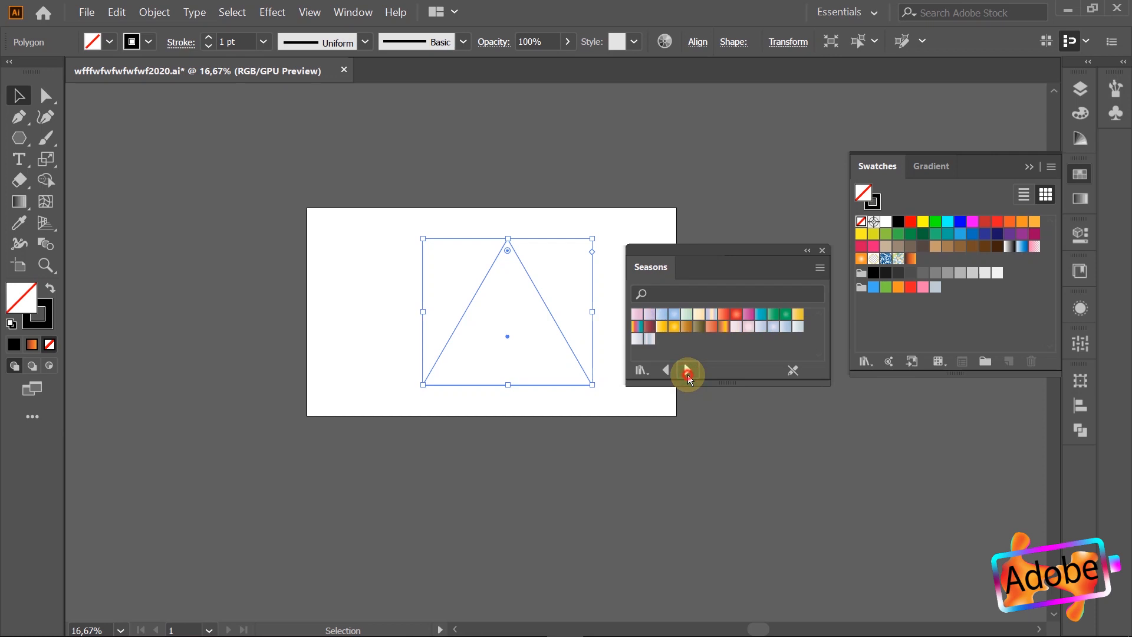
click(687, 371)
click(688, 372)
click(687, 372)
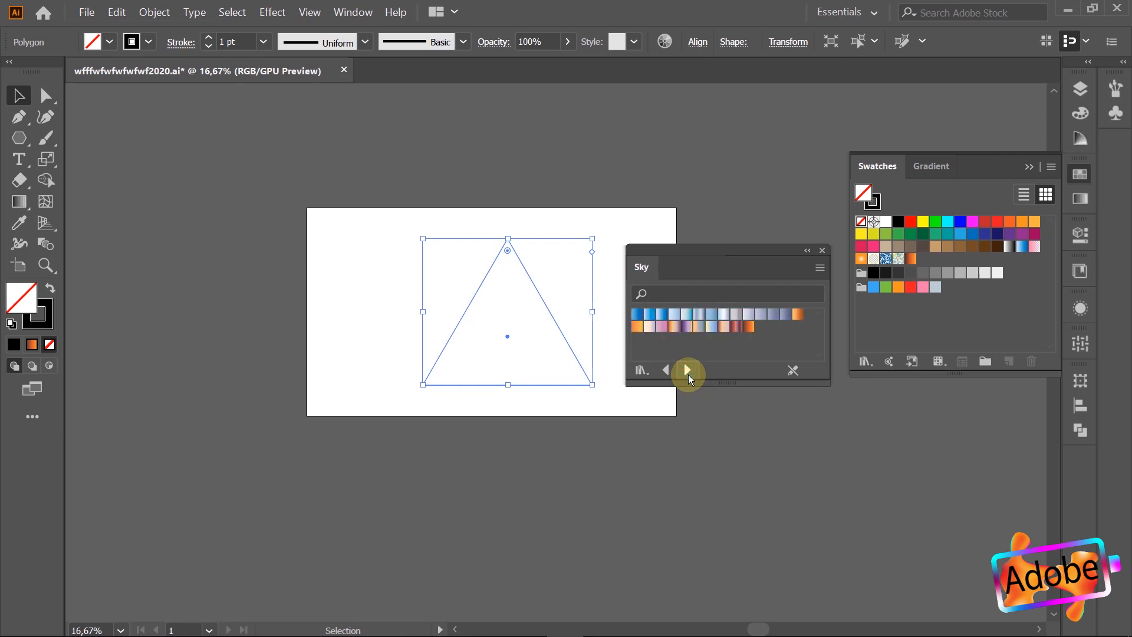
Step: Give the triangle the last Sky gradient, dark to orange, as its stroke and leave its fill at none
click(748, 326)
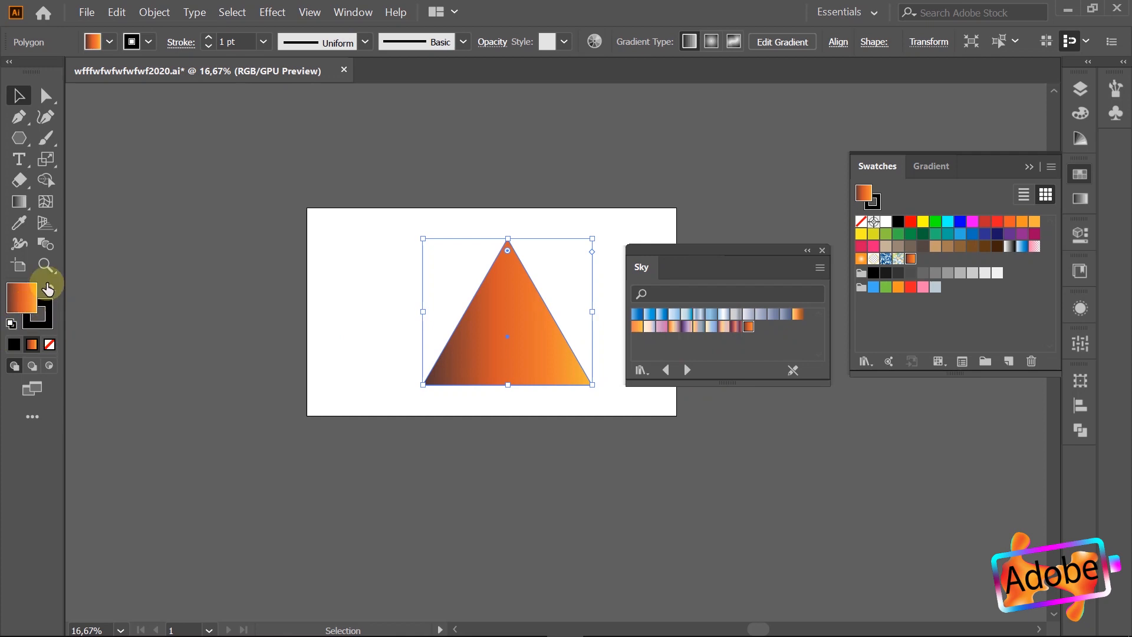
click(48, 289)
click(49, 344)
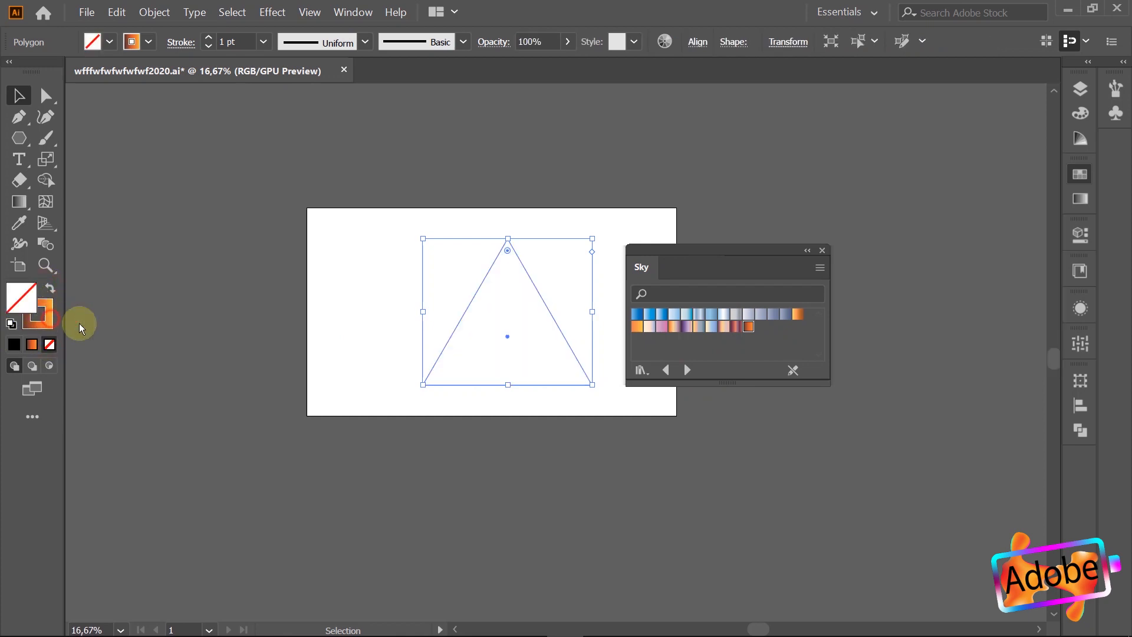
click(59, 323)
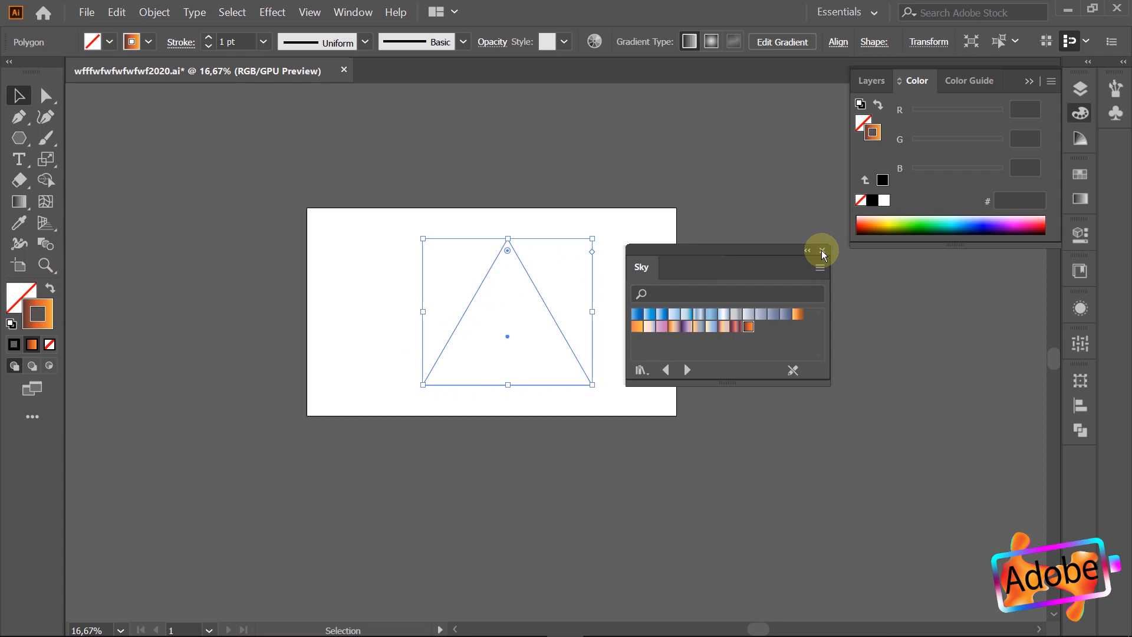
Step: Move the Sky library clear of the artboard and set the triangle's stroke weight to 3 pt
drag(759, 252, 950, 278)
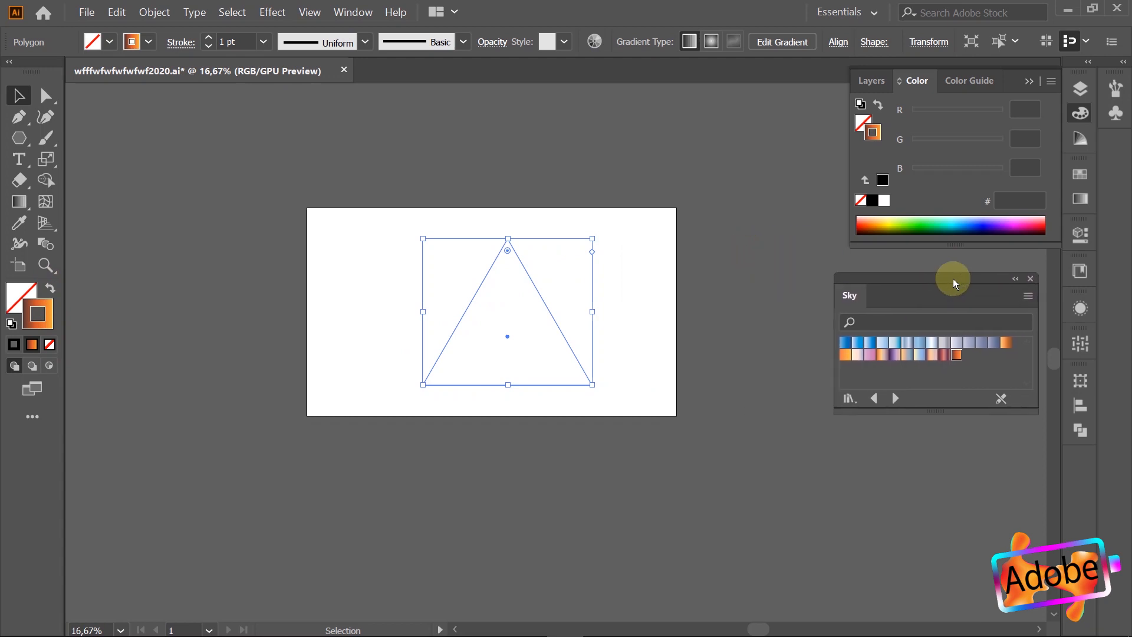
click(646, 265)
drag(399, 255, 621, 336)
scroll(664, 372, up, 2)
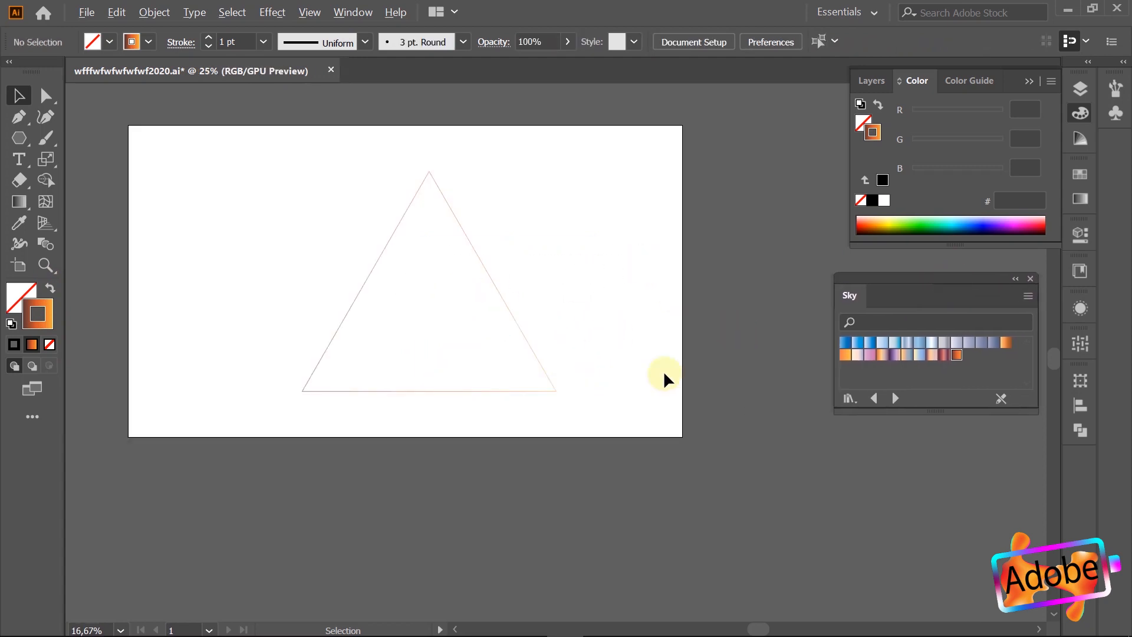
scroll(663, 370, down, 1)
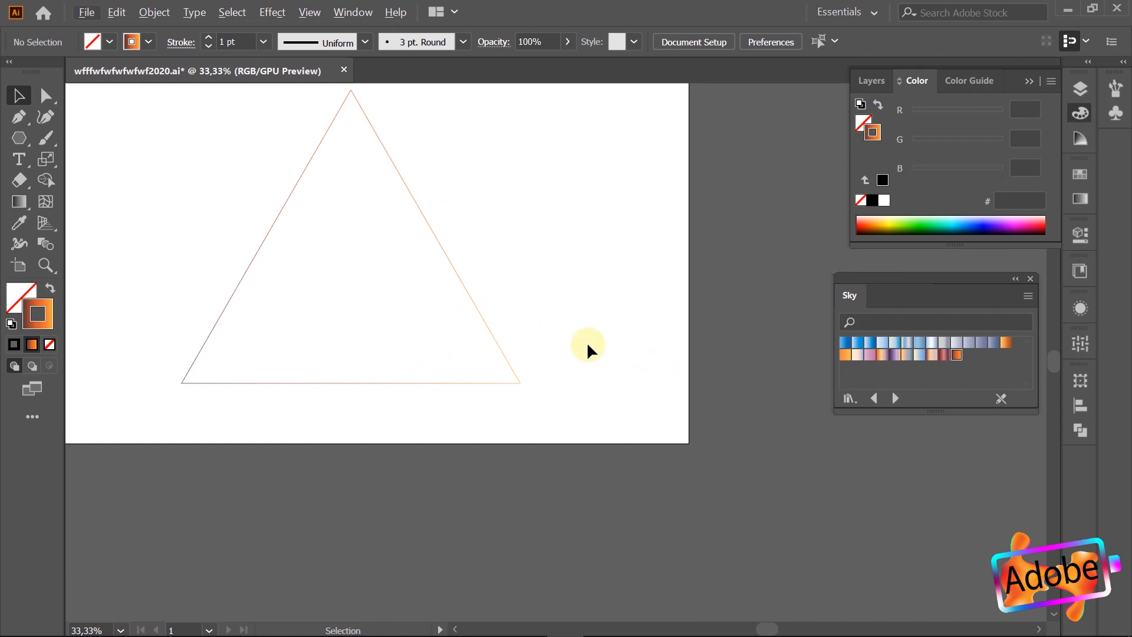
click(452, 260)
click(210, 38)
click(209, 38)
click(574, 178)
scroll(575, 178, down, 2)
scroll(575, 182, up, 2)
scroll(468, 228, up, 1)
Step: Start a Transform effect on the triangle with preview on, scaling 96% horizontally and 97% vertically
click(443, 269)
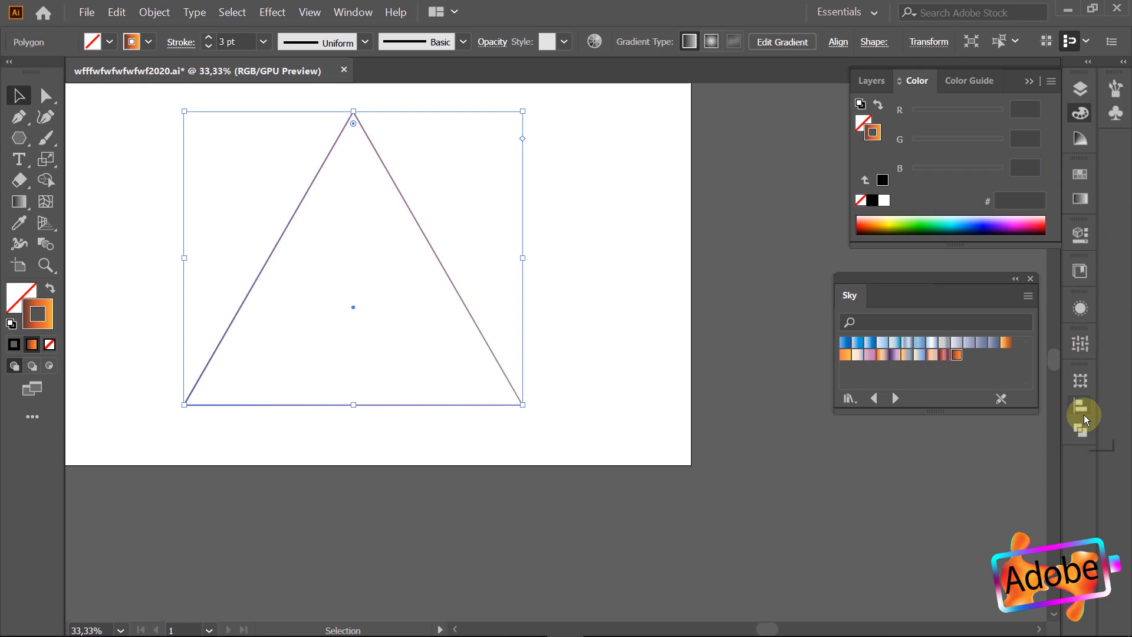
click(271, 12)
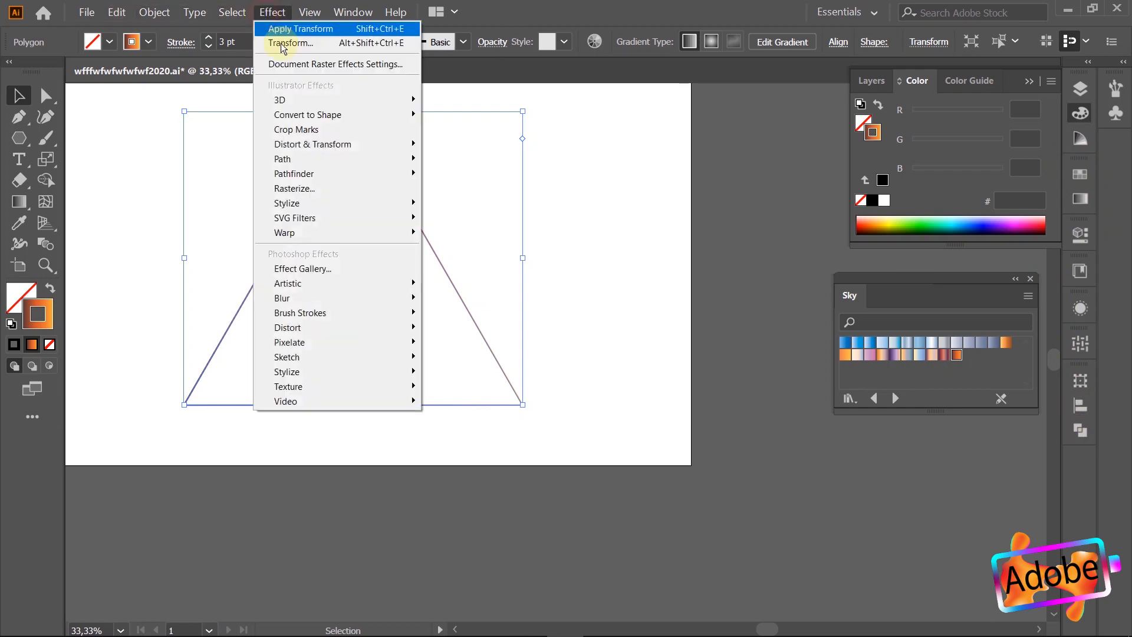
mouse_move(306, 144)
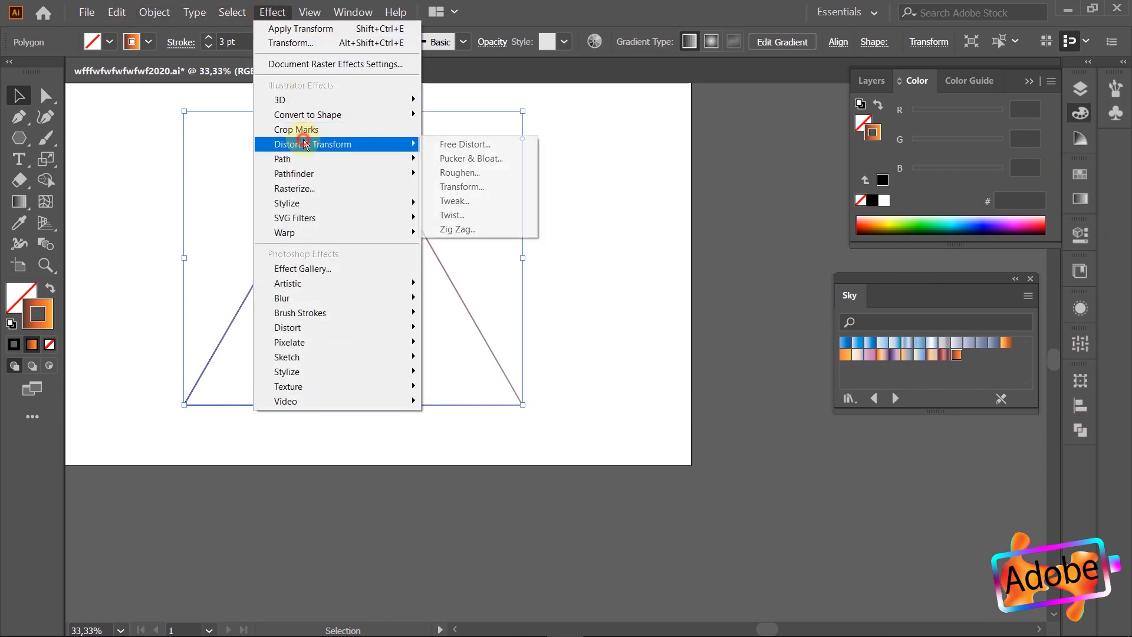
click(465, 186)
click(730, 576)
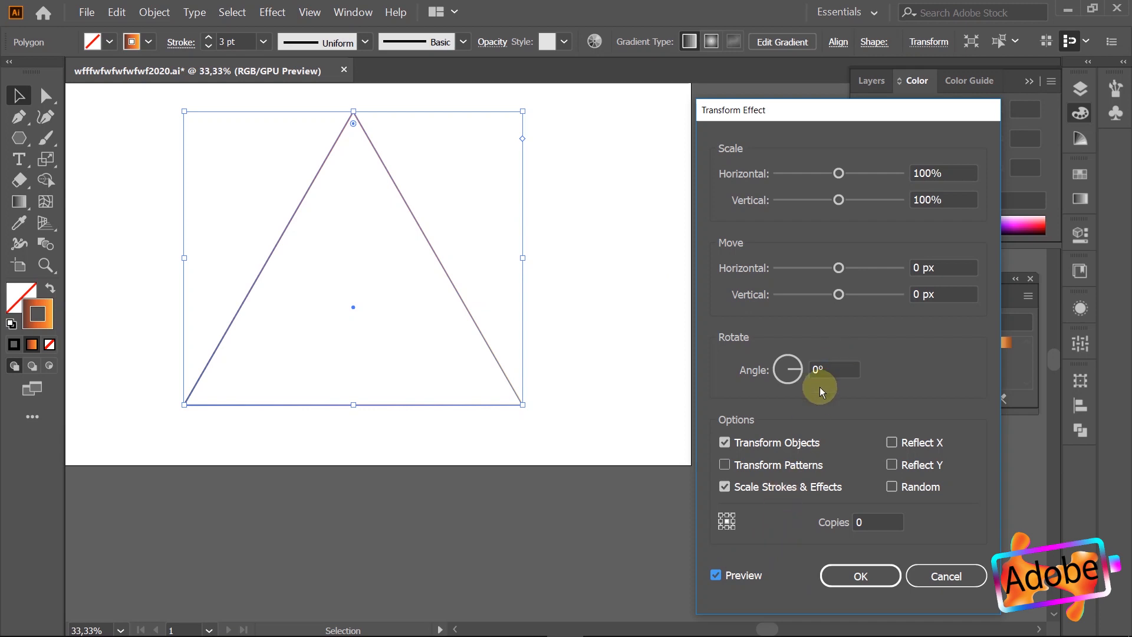
click(929, 171)
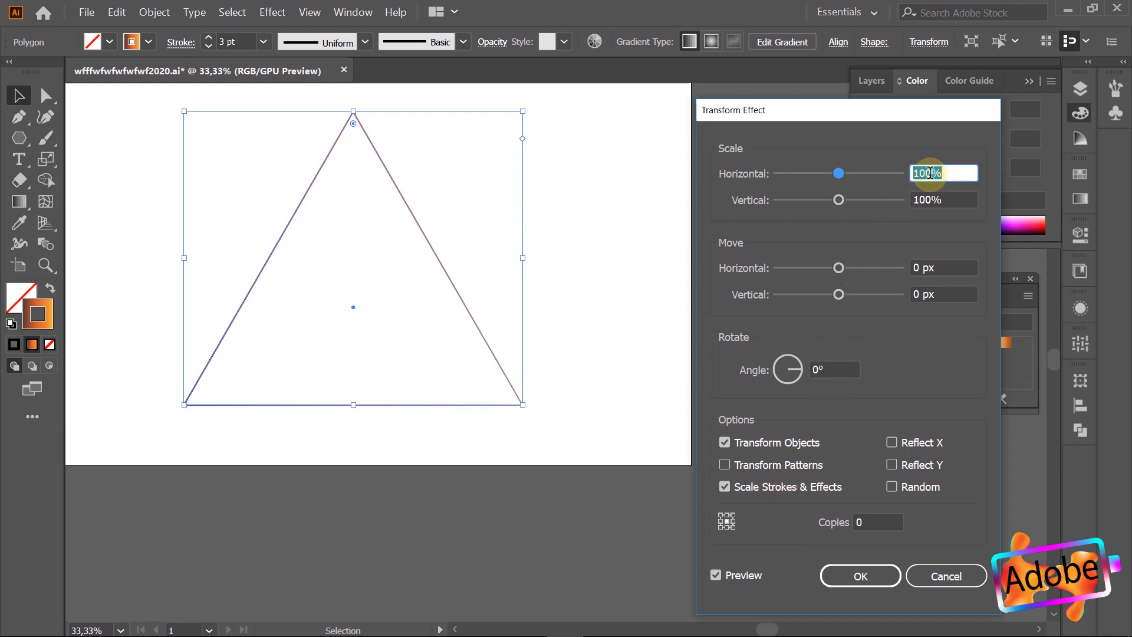
text(96)
click(928, 201)
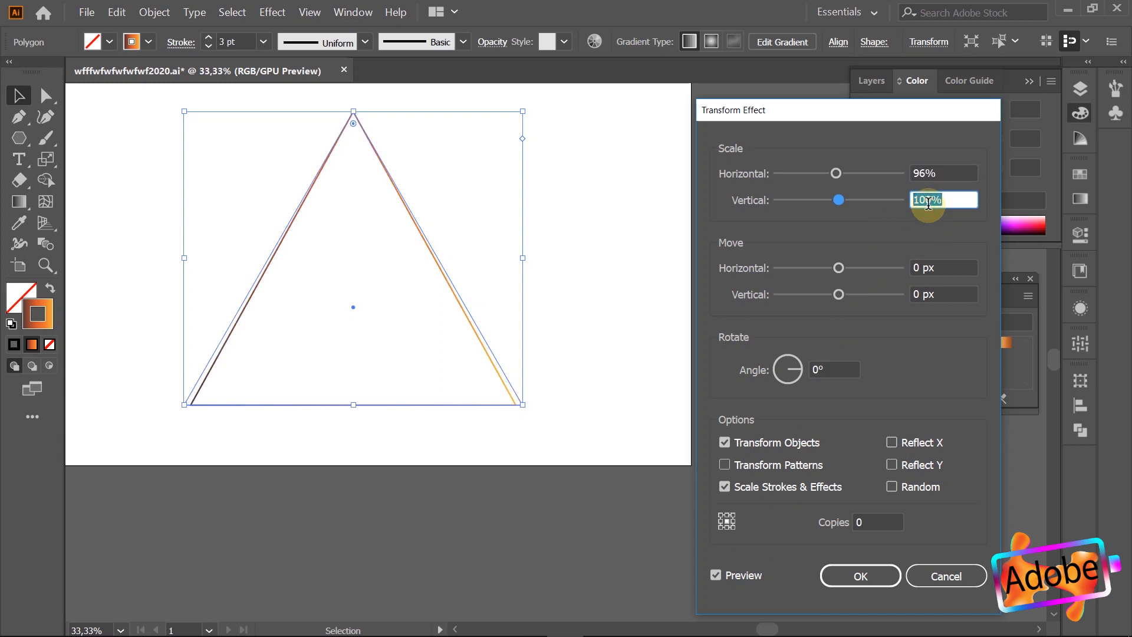
text(97)
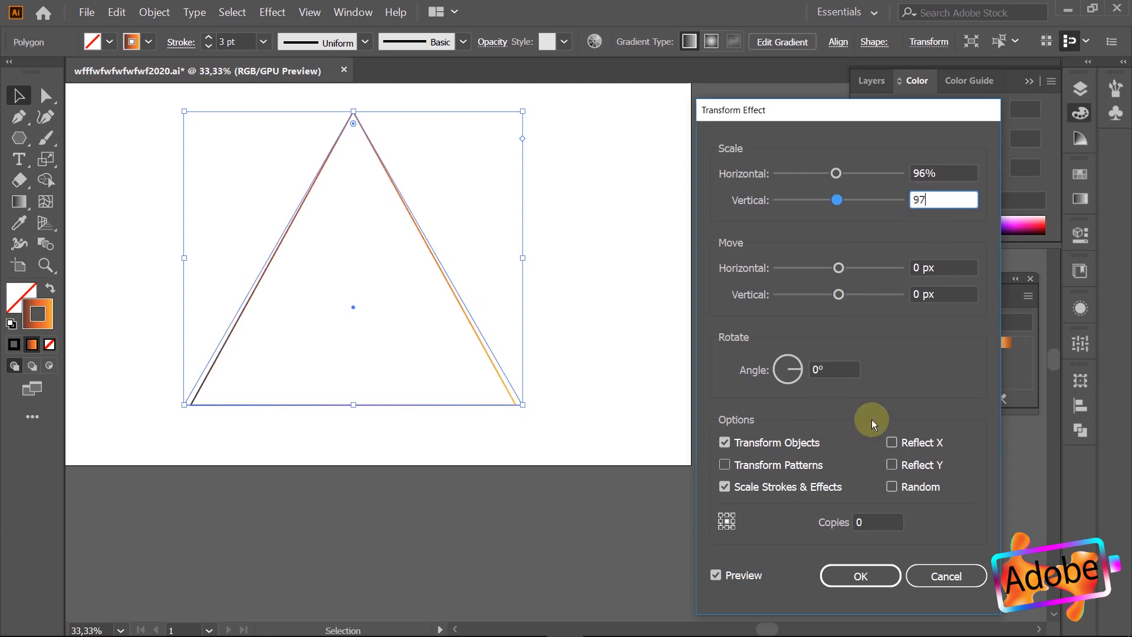
Step: Set the Transform effect to 15 copies and enable Transform Patterns, keeping Transform Objects on
click(875, 524)
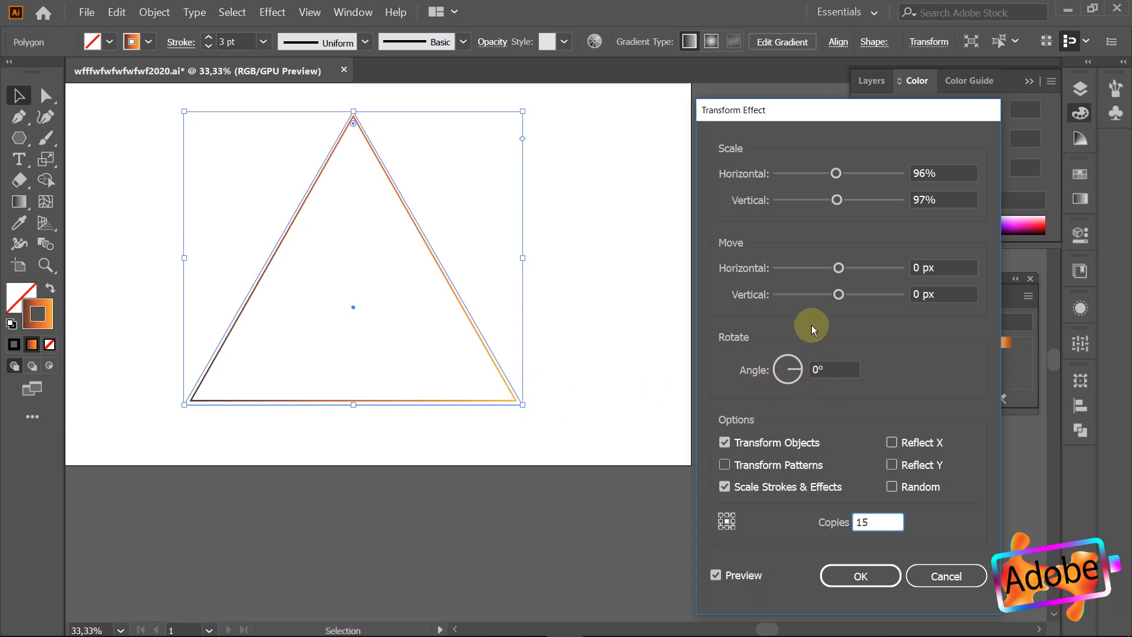
click(725, 465)
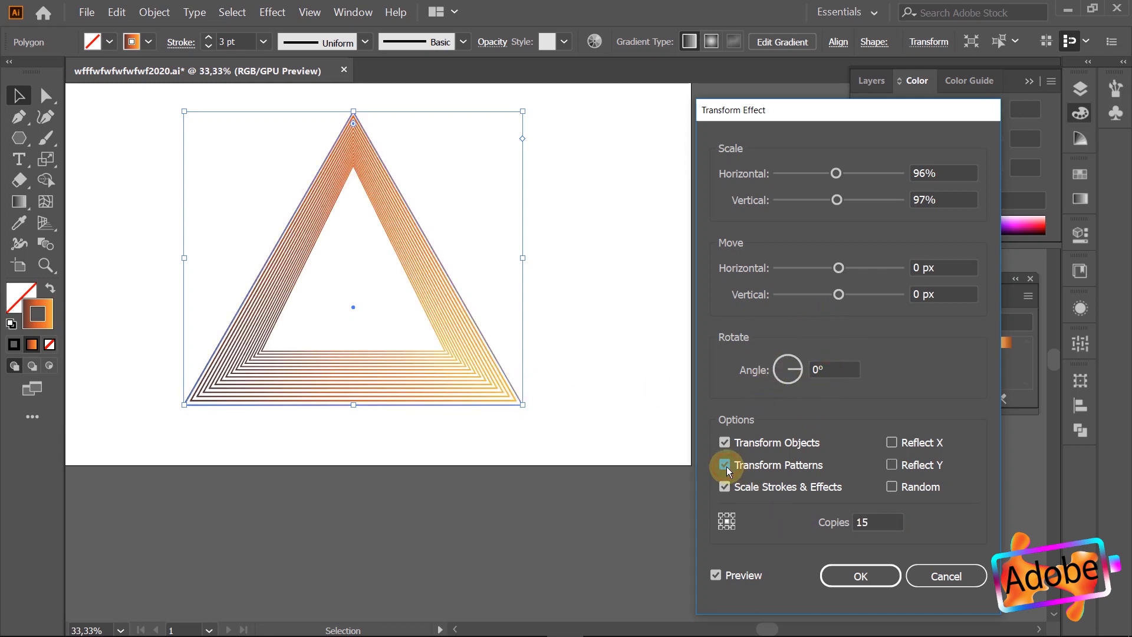
click(721, 441)
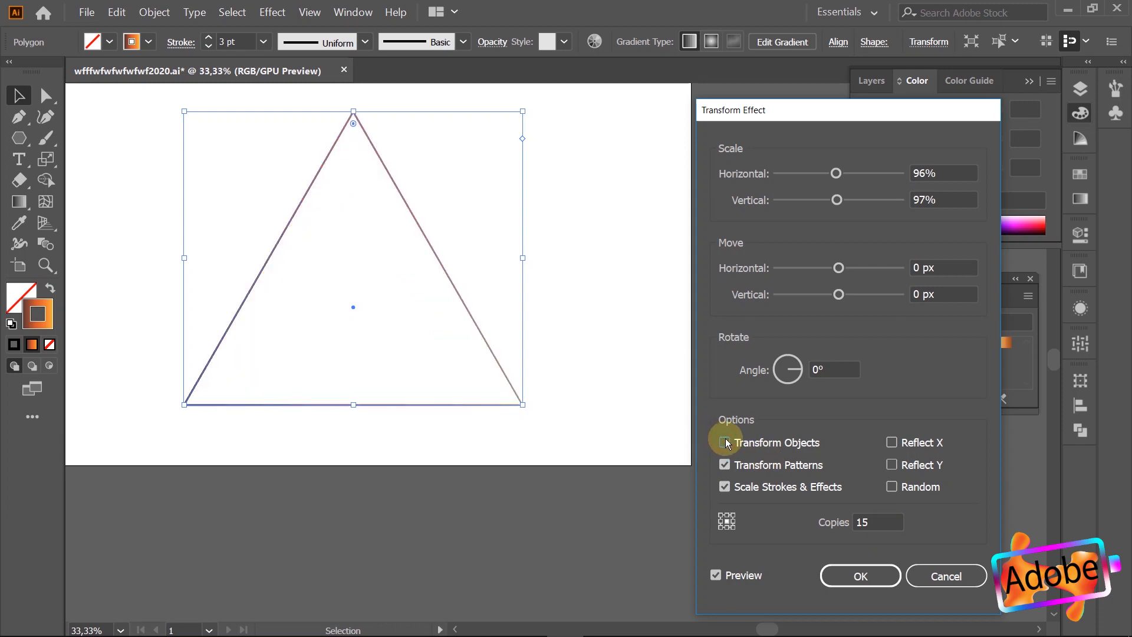
click(725, 442)
Step: Raise the number of copies to 25, apply the Transform effect and deselect the triangle
click(880, 520)
key(Up)
key(Up)
key(Up)
key(Up)
key(Up)
key(Up)
key(Up)
key(Up)
key(Up)
key(Up)
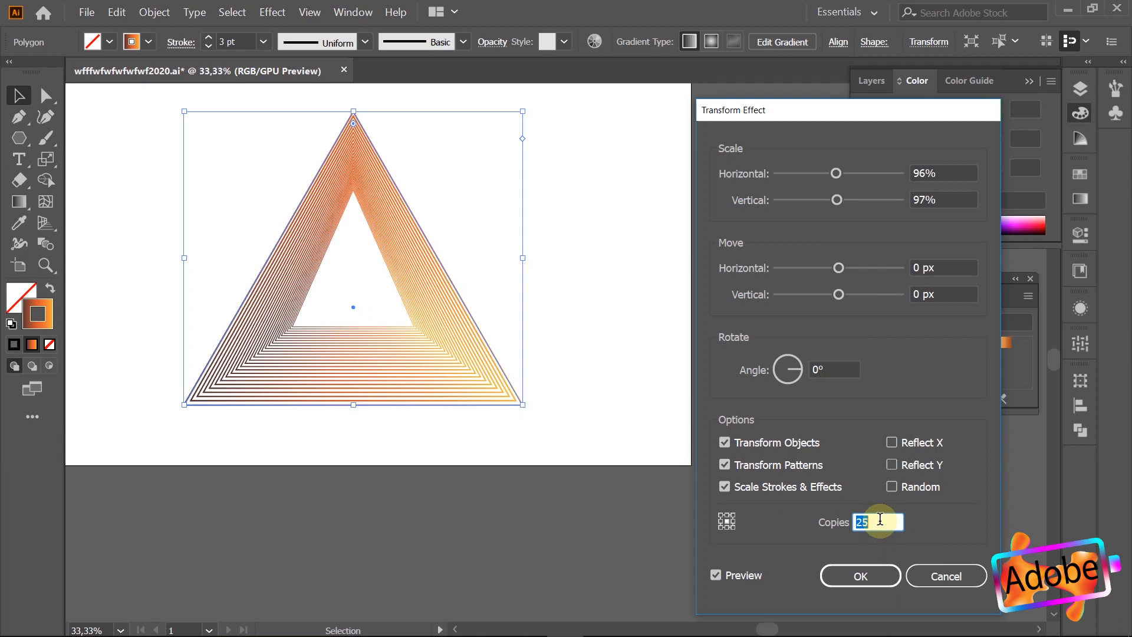
click(860, 582)
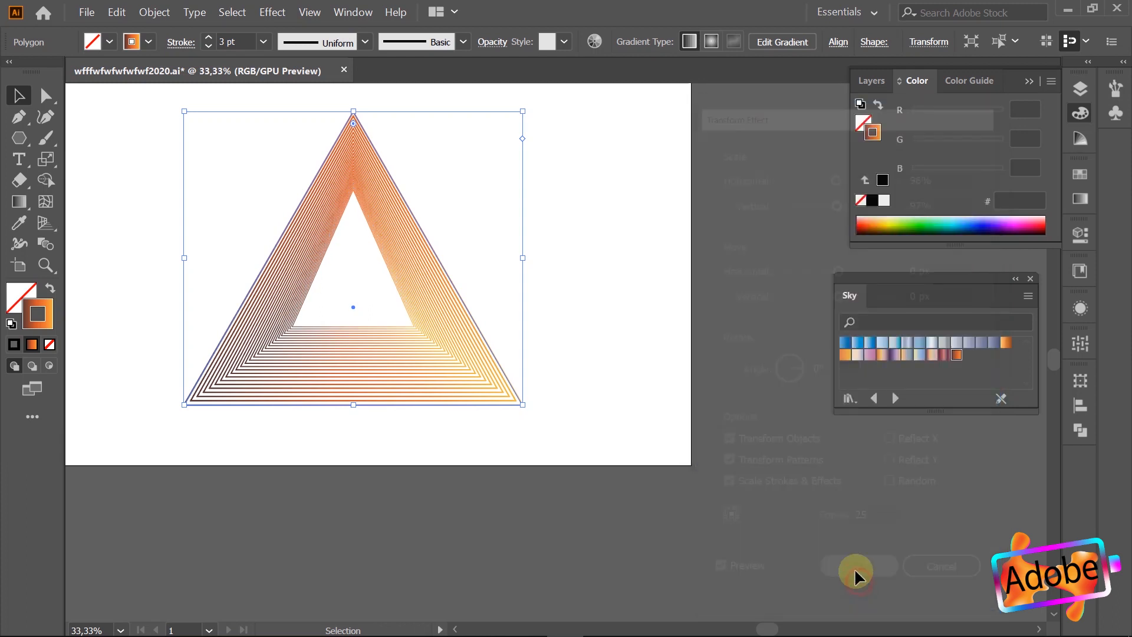
click(603, 369)
Step: Expand the appearance of the nested triangle artwork and deselect it
click(440, 323)
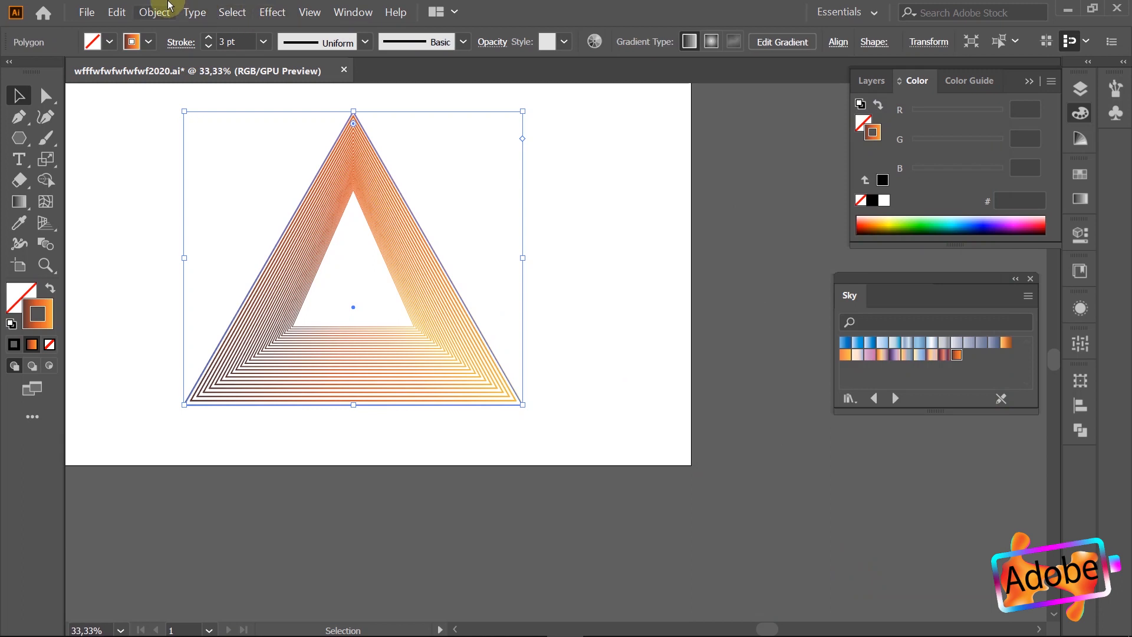
click(154, 13)
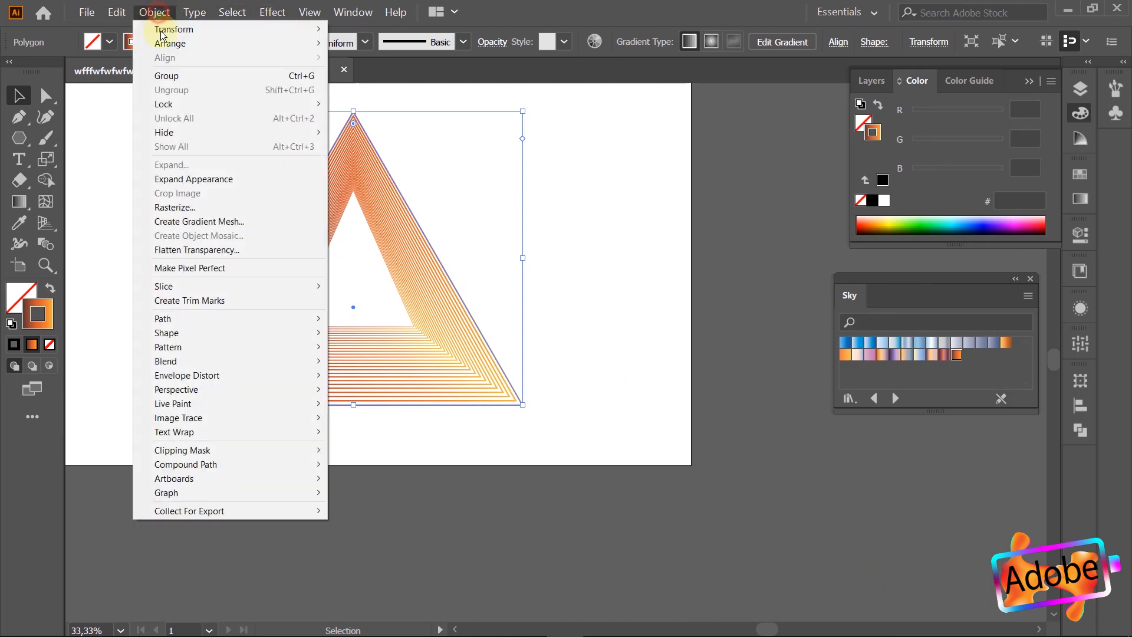
click(186, 179)
click(593, 226)
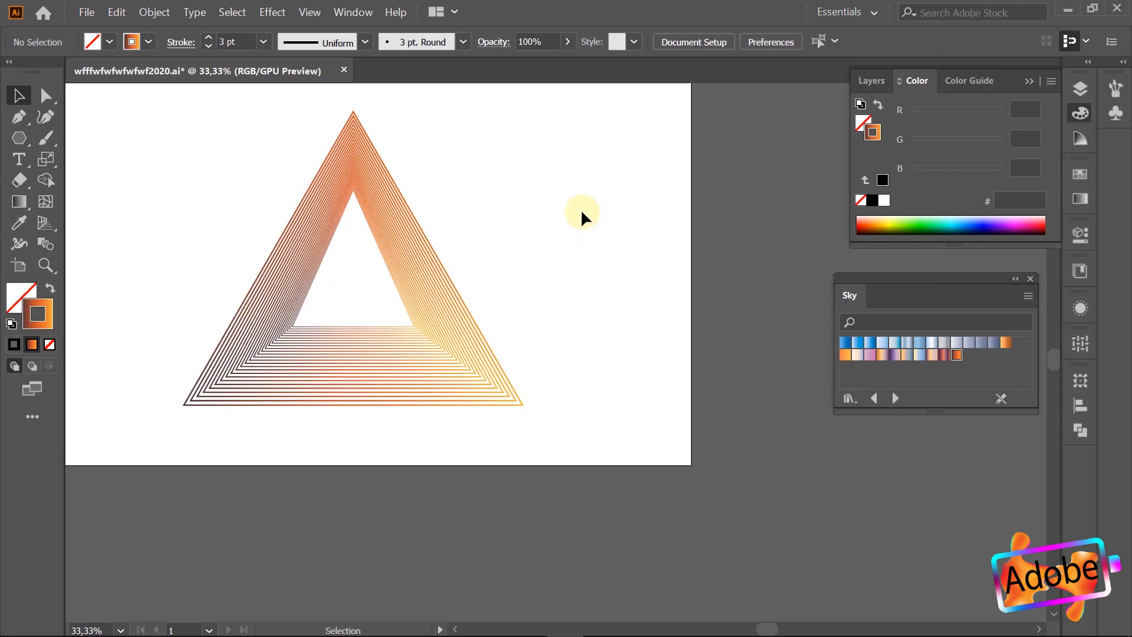
Step: Duplicate the expanded triangle artwork to a spot off the artboard, beyond its lower-right corner
scroll(581, 208, down, 1)
drag(468, 277, 813, 498)
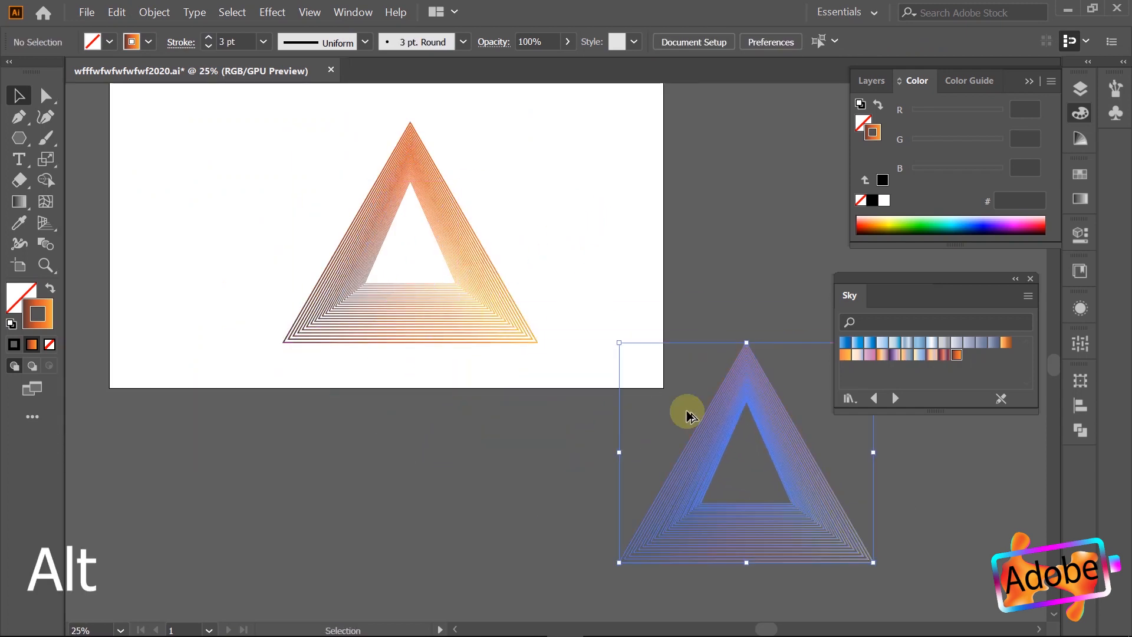
Step: Start a Zig Zag effect on the nested triangle artwork on the artboard, with the preview enabled
click(457, 298)
alt+scroll(444, 242, up, 1)
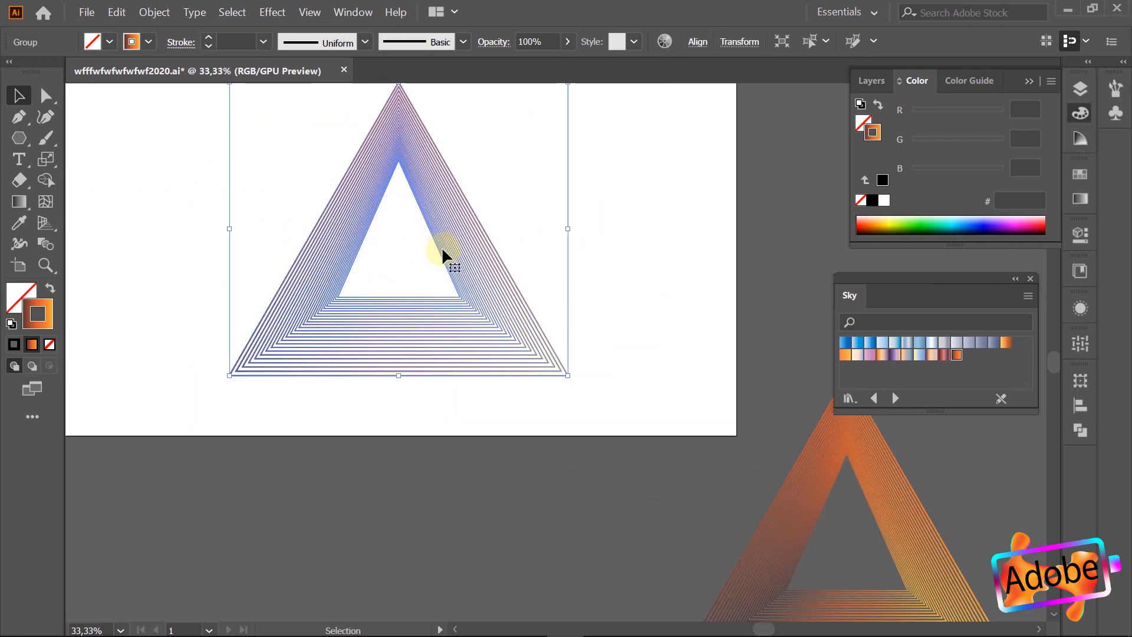
scroll(461, 242, up, 1)
alt+scroll(447, 219, down, 1)
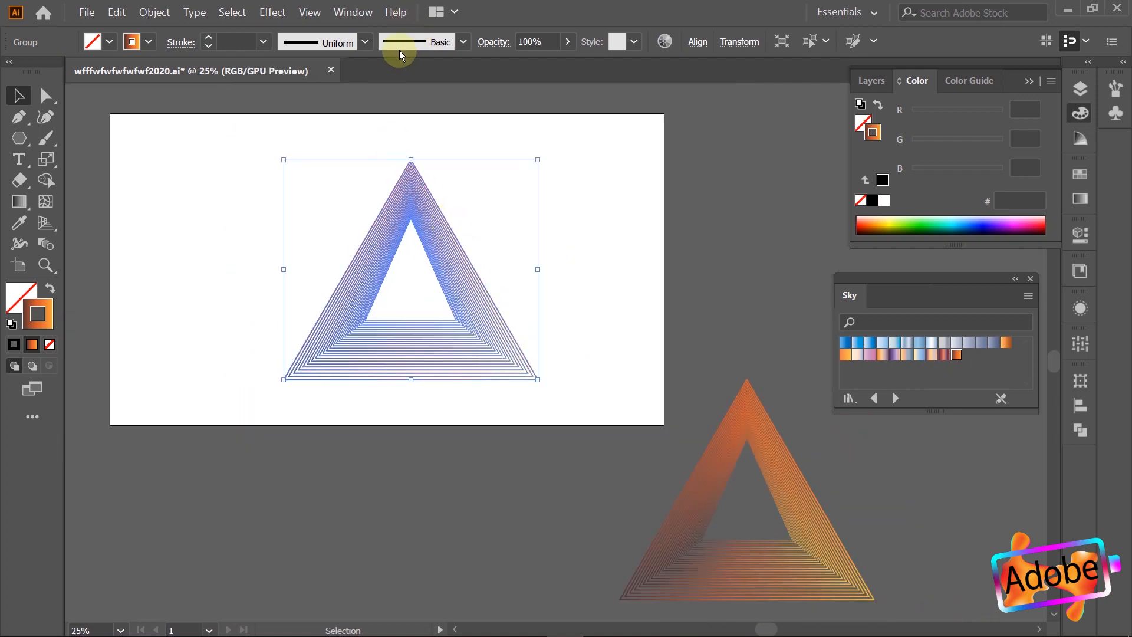
click(272, 12)
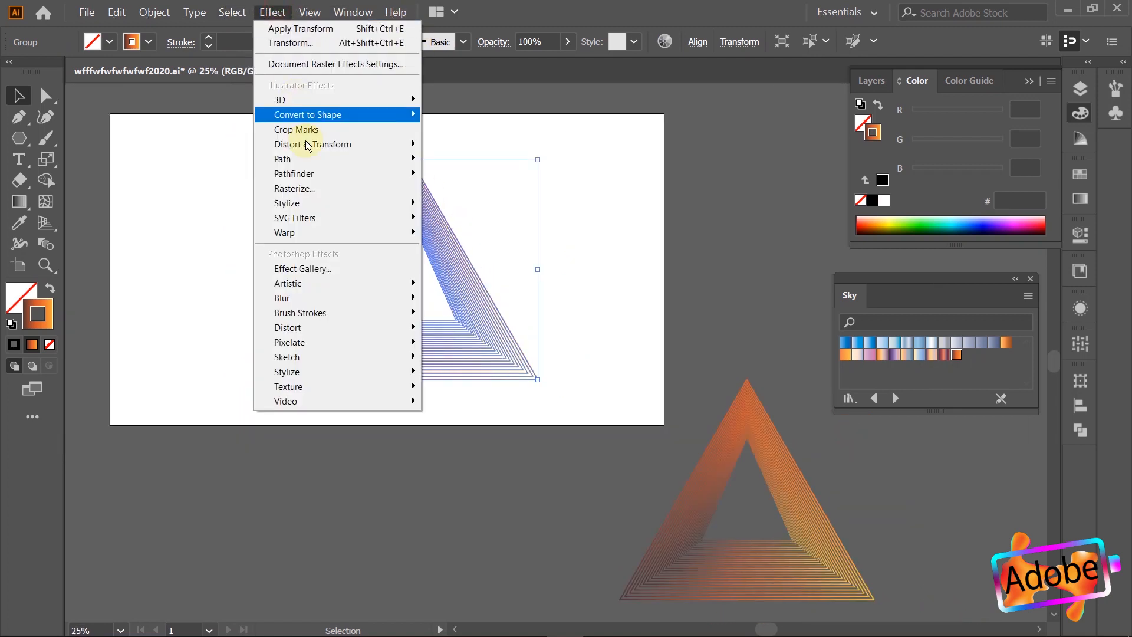
mouse_move(322, 144)
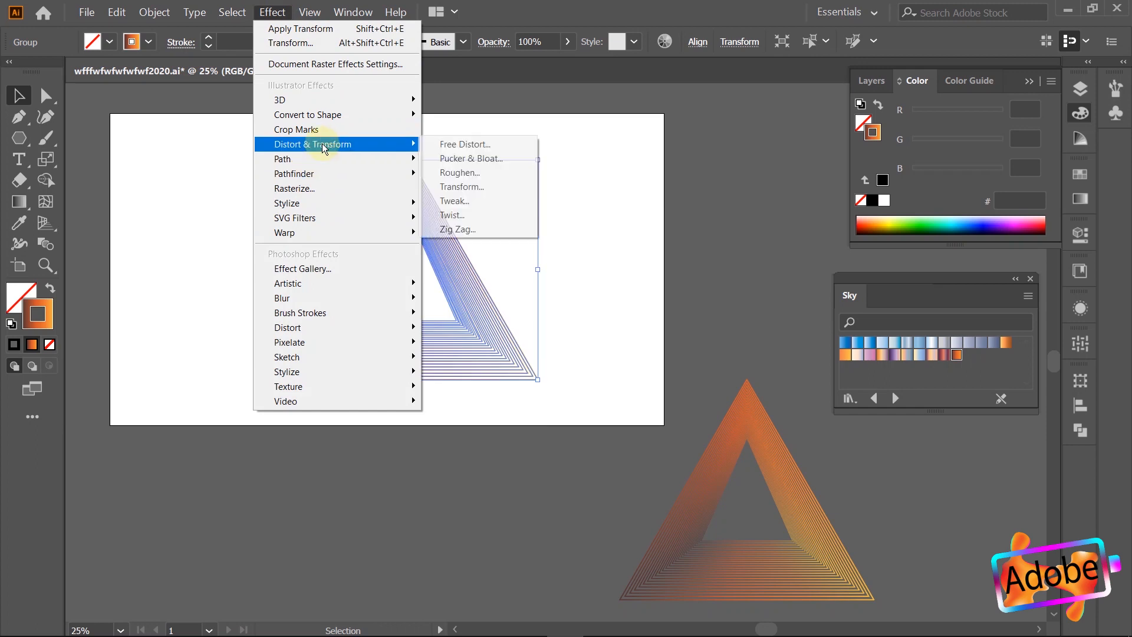
click(484, 229)
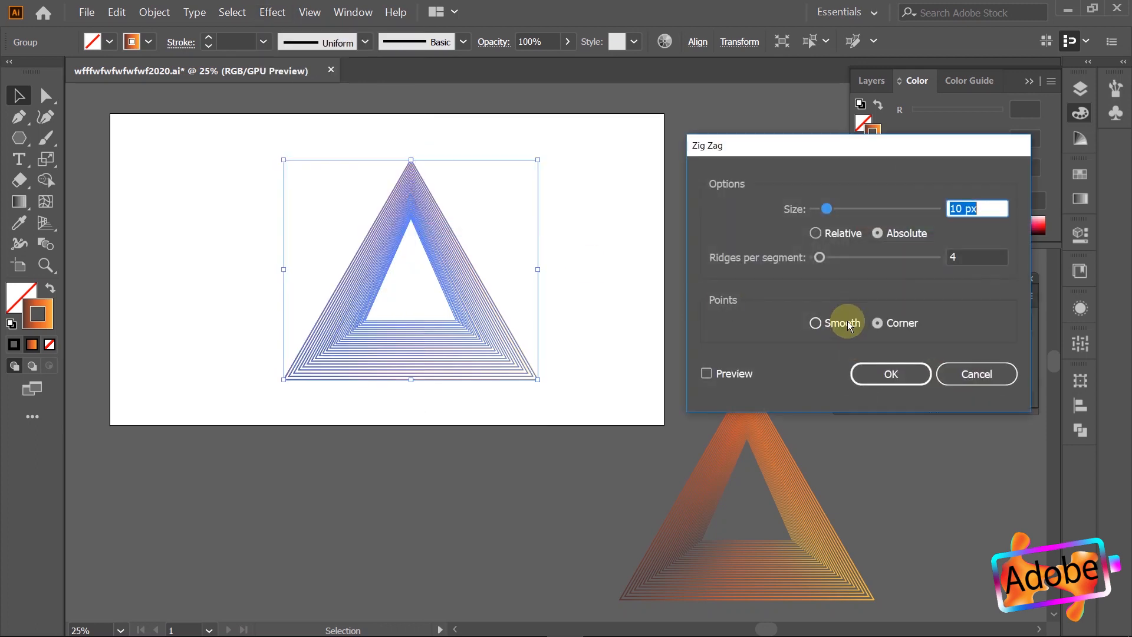
click(707, 373)
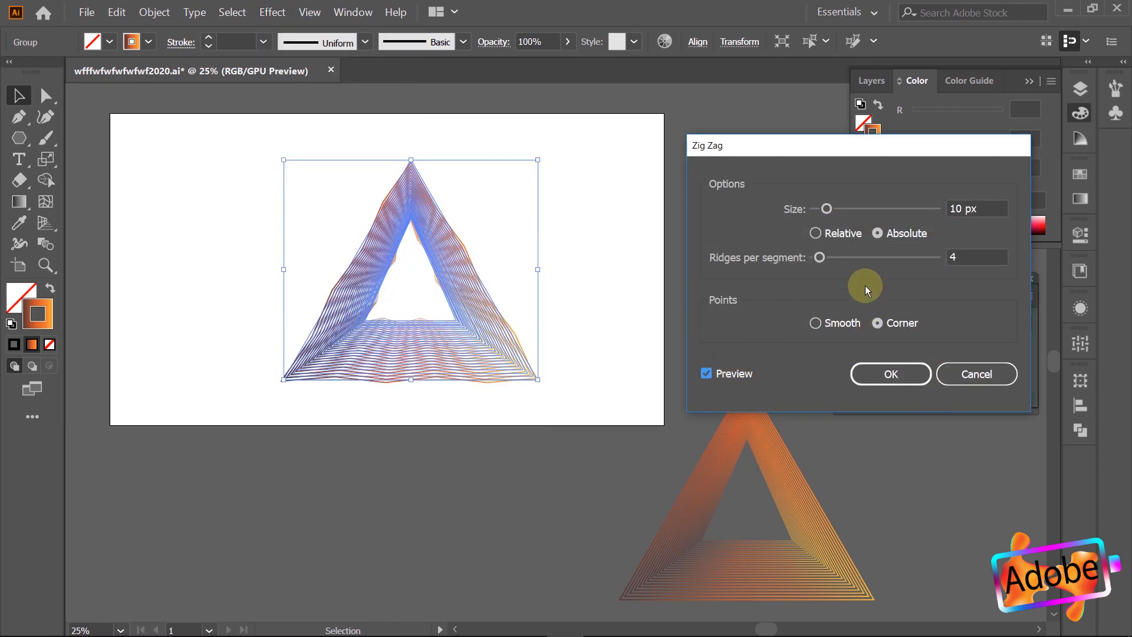
Step: Set the Zig Zag size to 7 px absolute with 7 ridges per segment and corner points, apply it and deselect
drag(820, 258, 823, 255)
drag(828, 210, 817, 208)
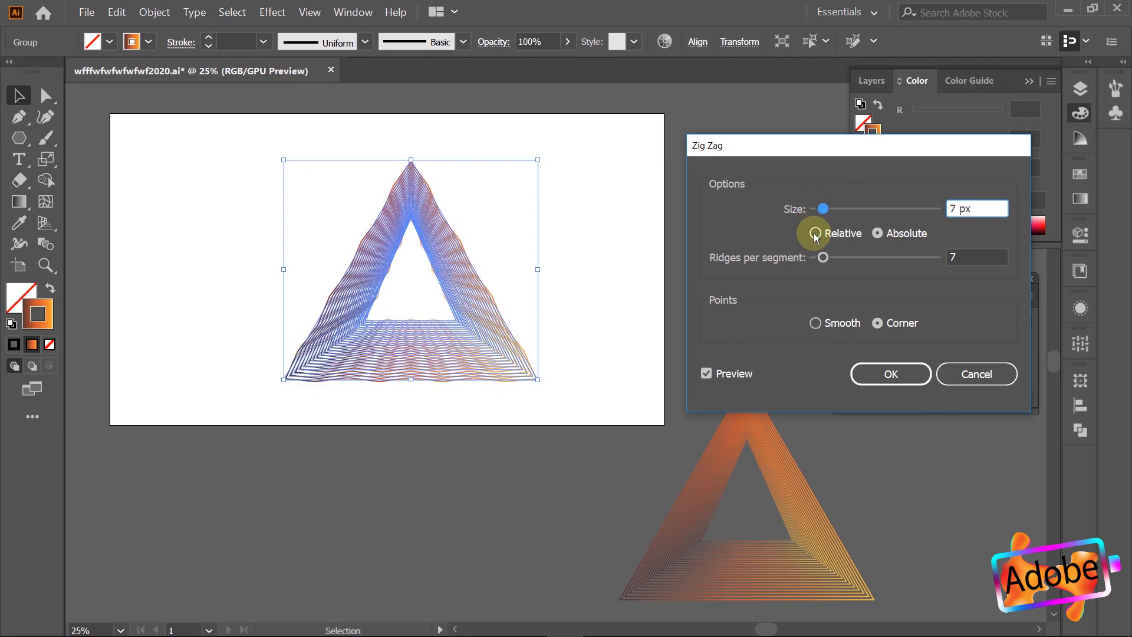
click(816, 235)
click(883, 236)
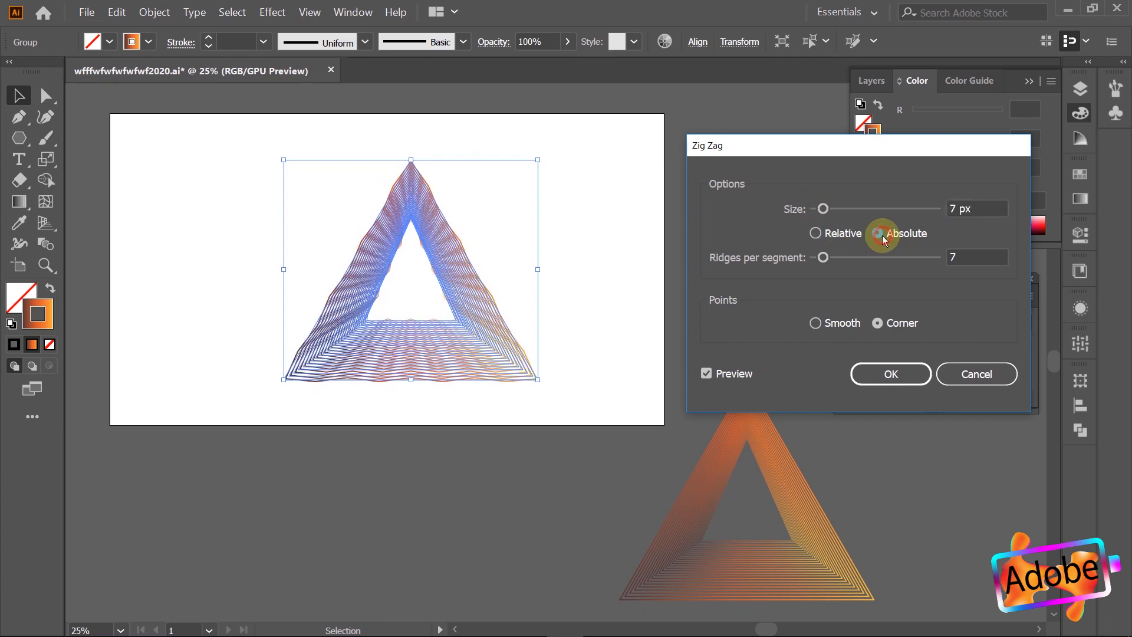
click(883, 372)
click(569, 467)
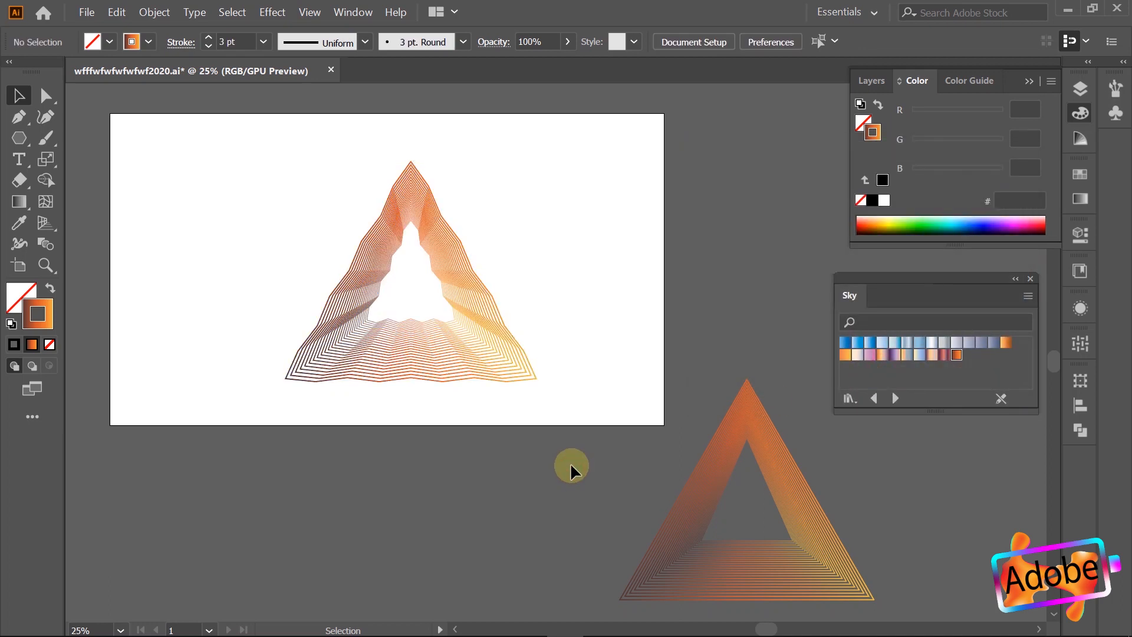
Step: Move the zigzag triangle off the artboard to the area above it and bring the plain duplicate onto the artboard
scroll(571, 462, down, 3)
drag(546, 440, 476, 225)
click(529, 231)
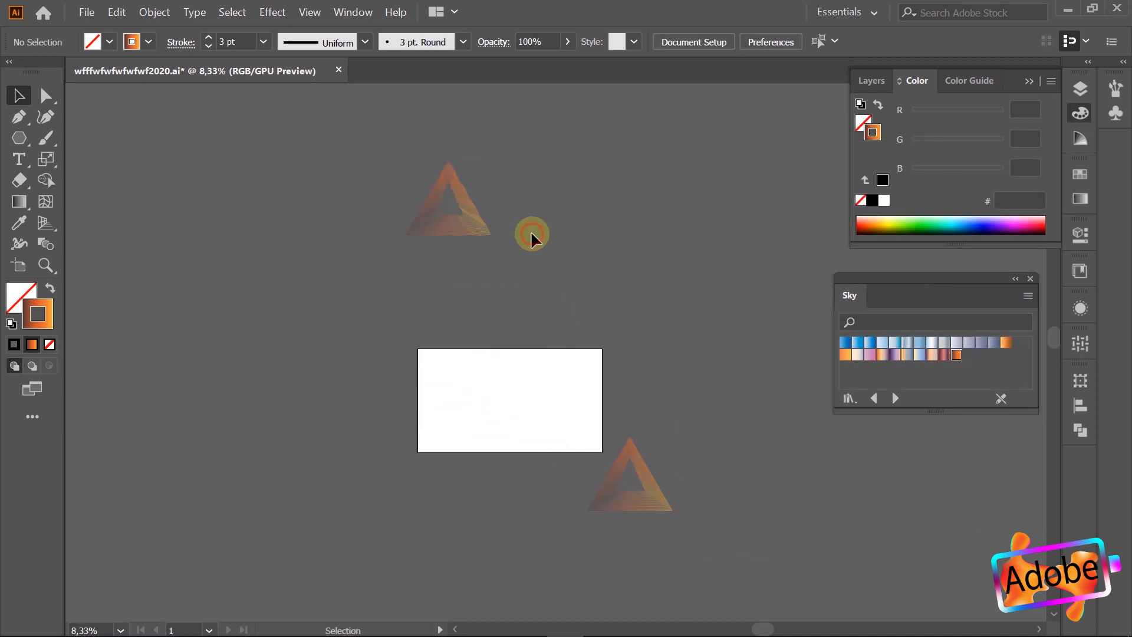
drag(662, 487, 553, 415)
click(561, 295)
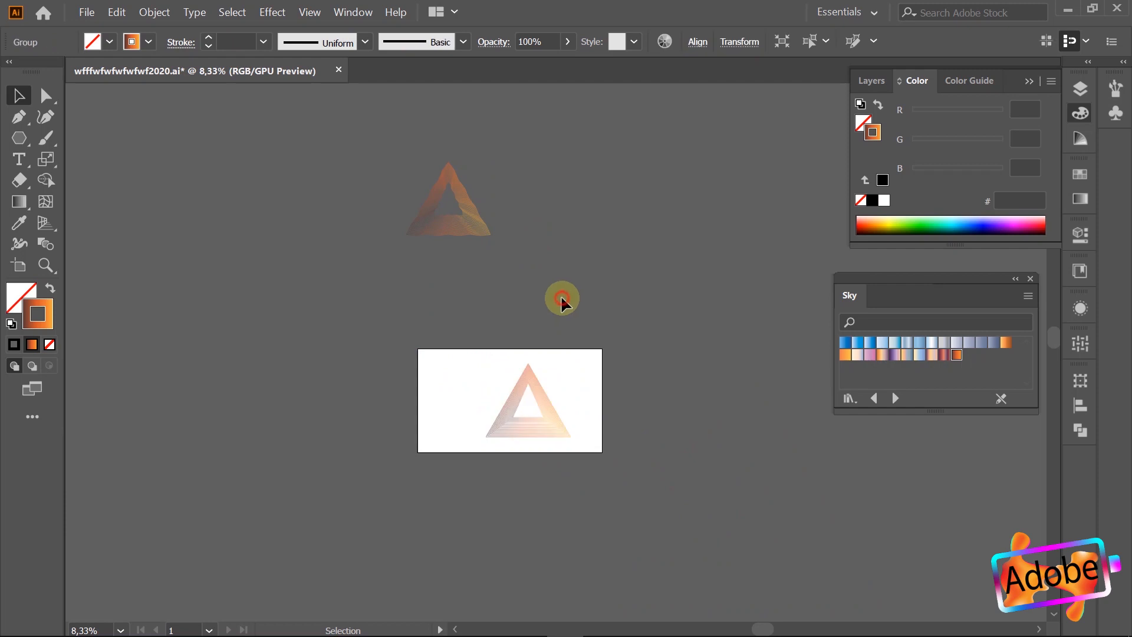
Step: Start a Twist effect on the plain triangle artwork with the preview enabled, keeping the dialog clear of the shape
scroll(548, 408, up, 2)
click(530, 393)
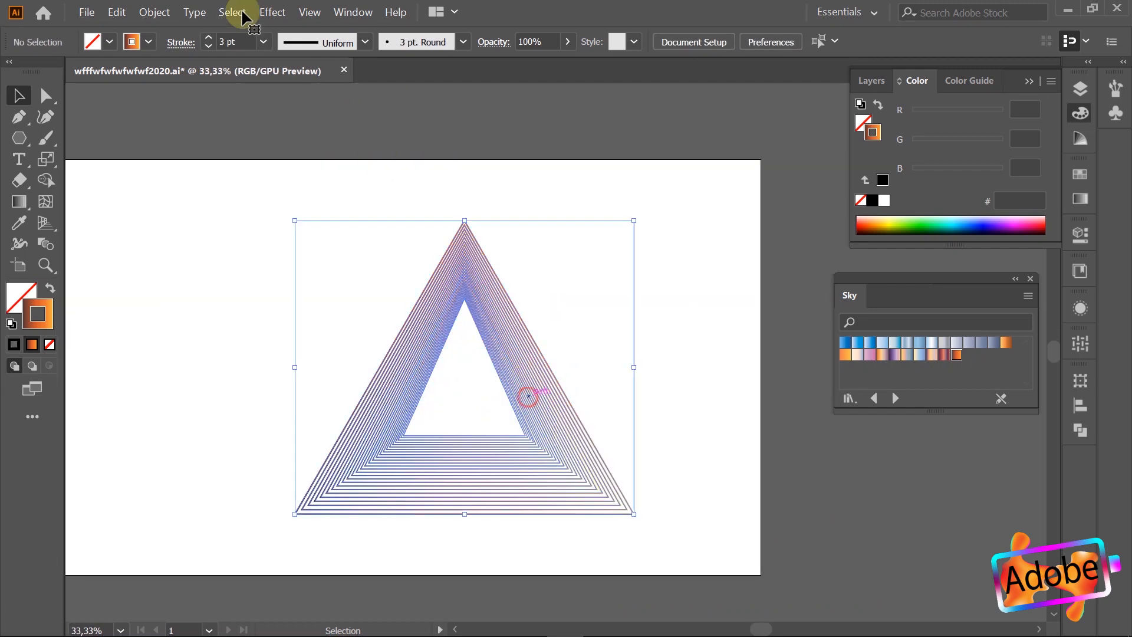
click(272, 13)
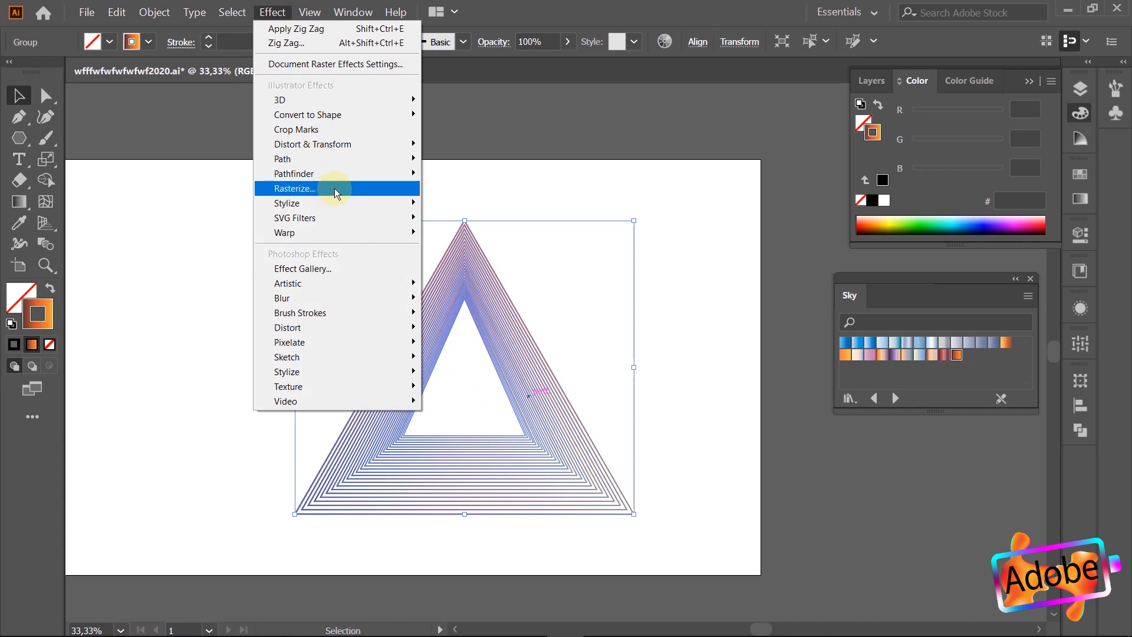
mouse_move(319, 121)
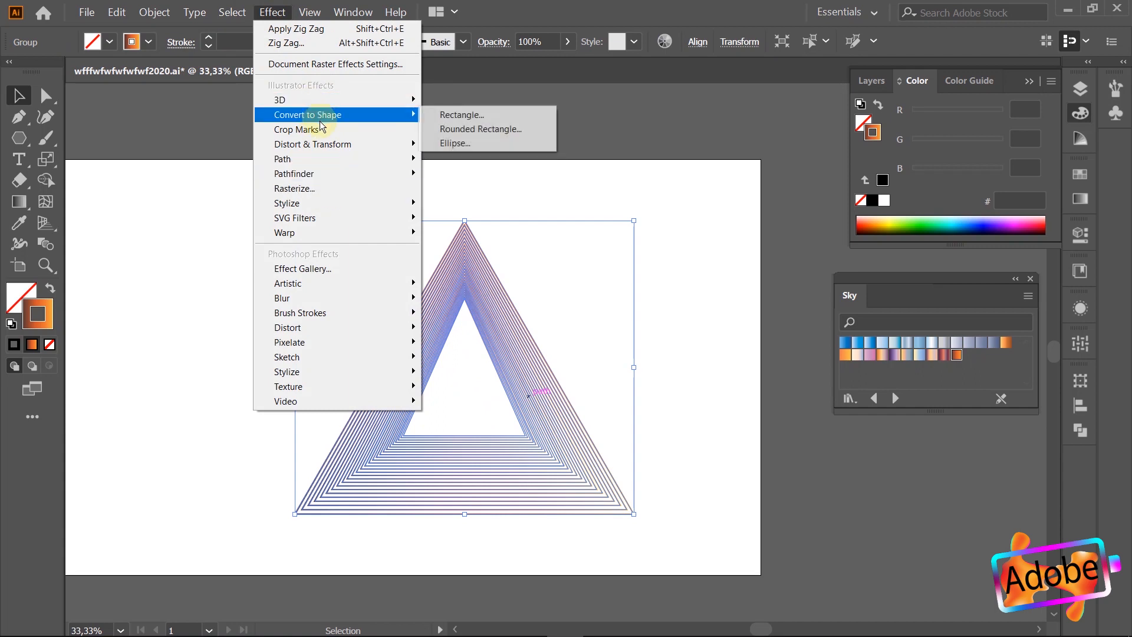
mouse_move(331, 144)
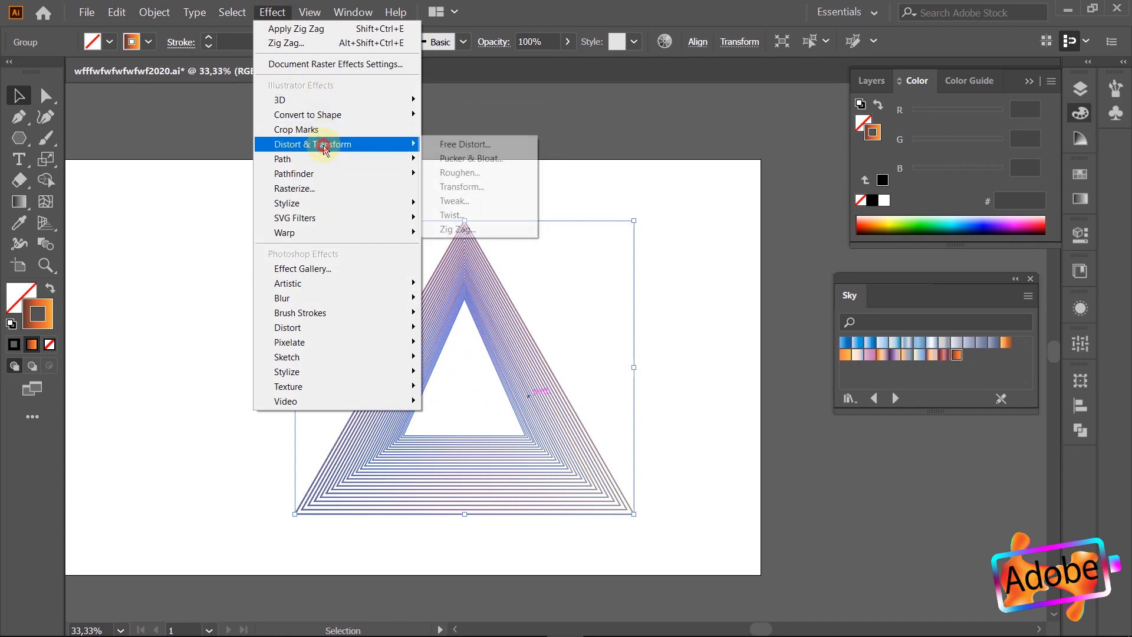
click(488, 214)
click(466, 328)
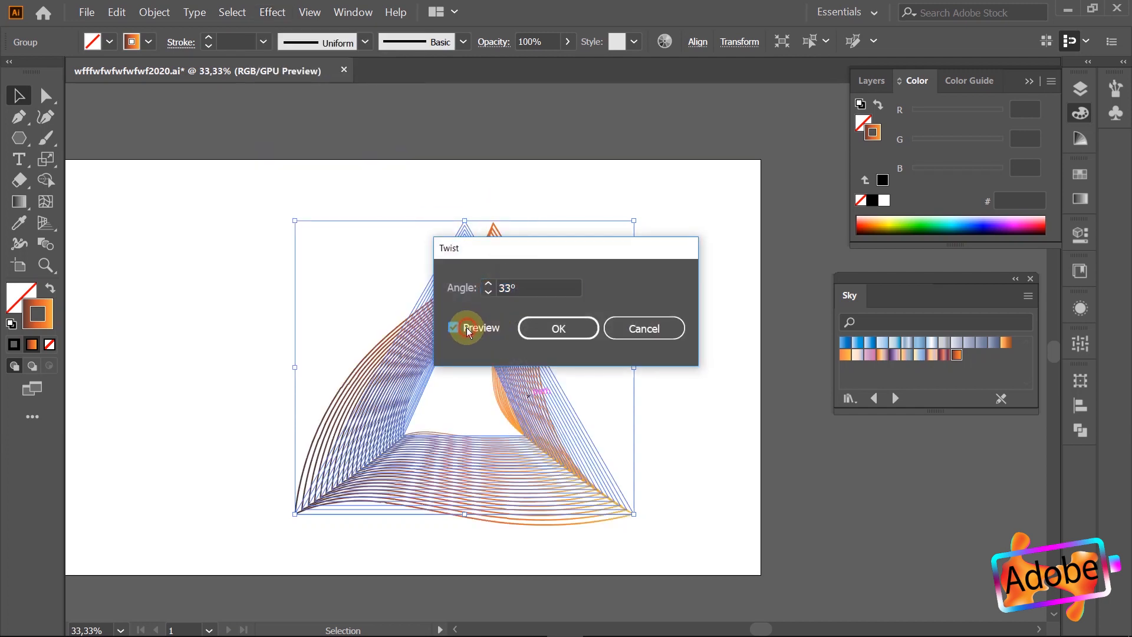
drag(528, 248, 687, 183)
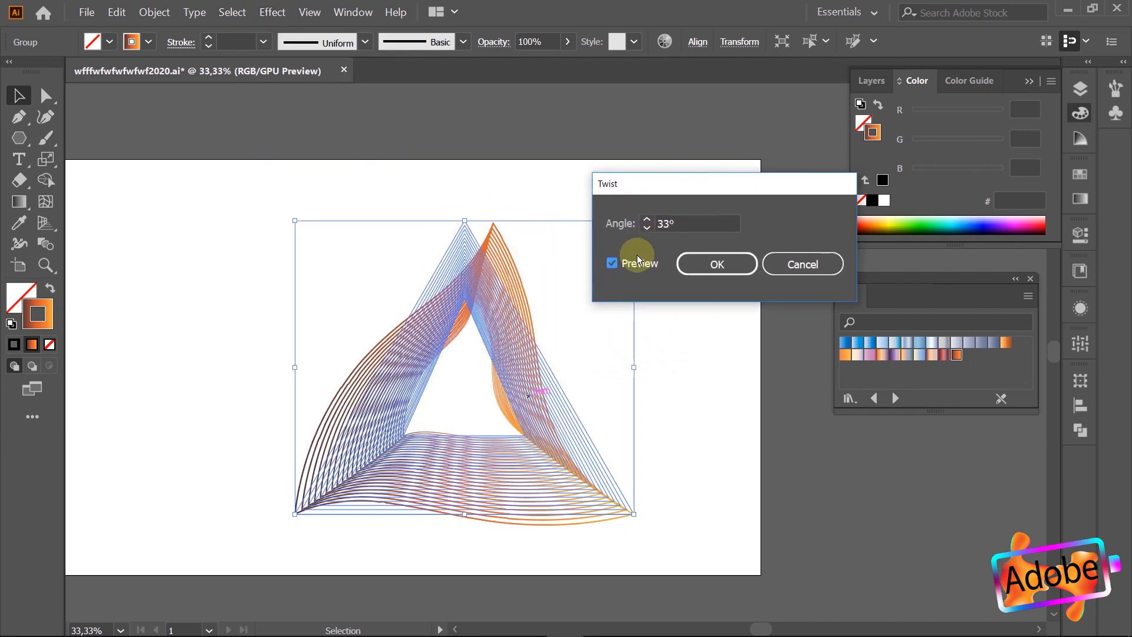
Step: Try progressively larger Twist angles on the triangle artwork, going up past 402°
click(647, 224)
click(647, 222)
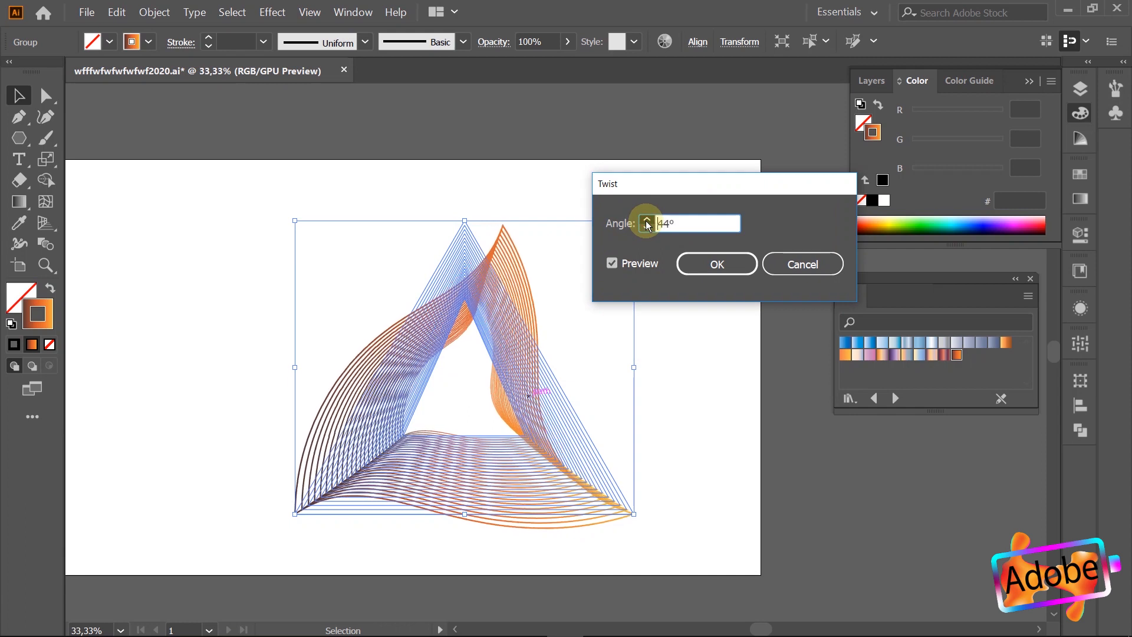
click(647, 222)
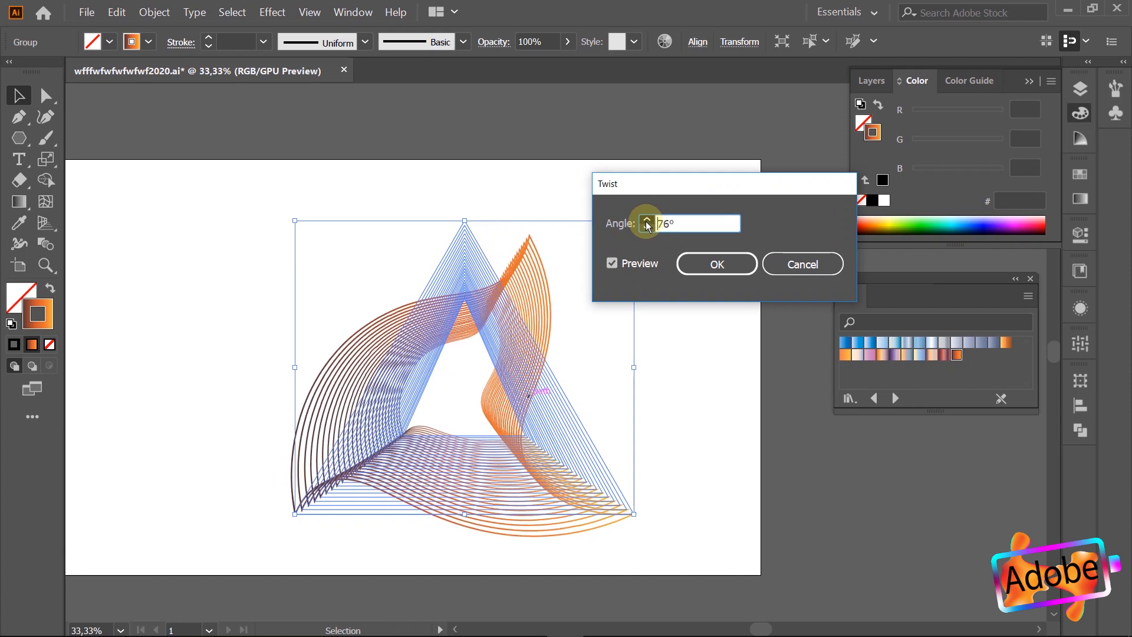
click(647, 222)
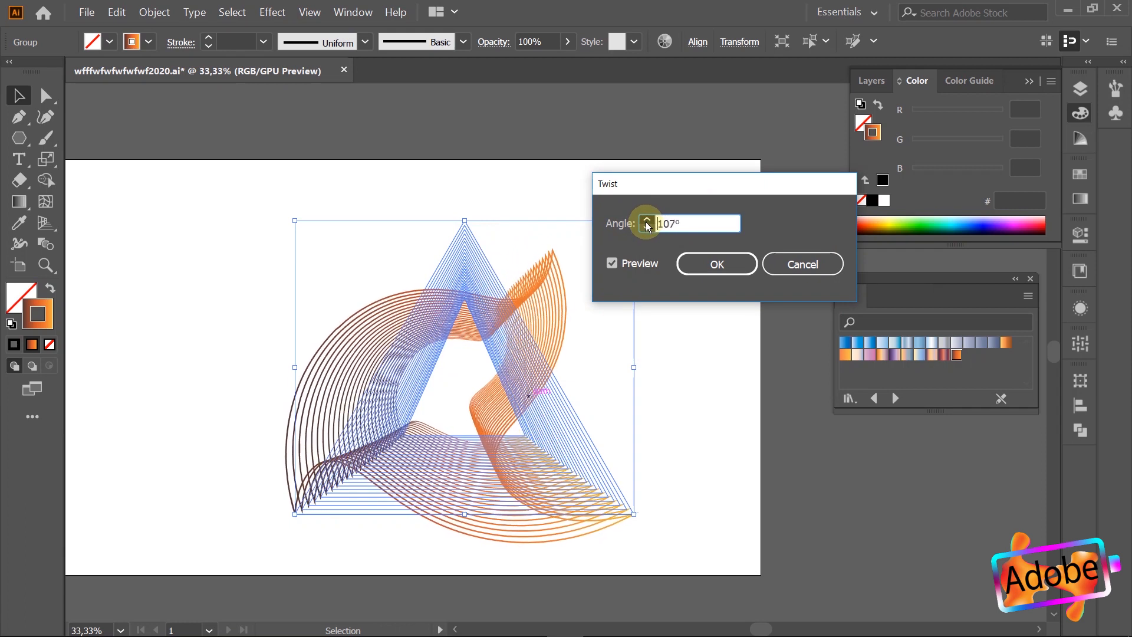
click(647, 222)
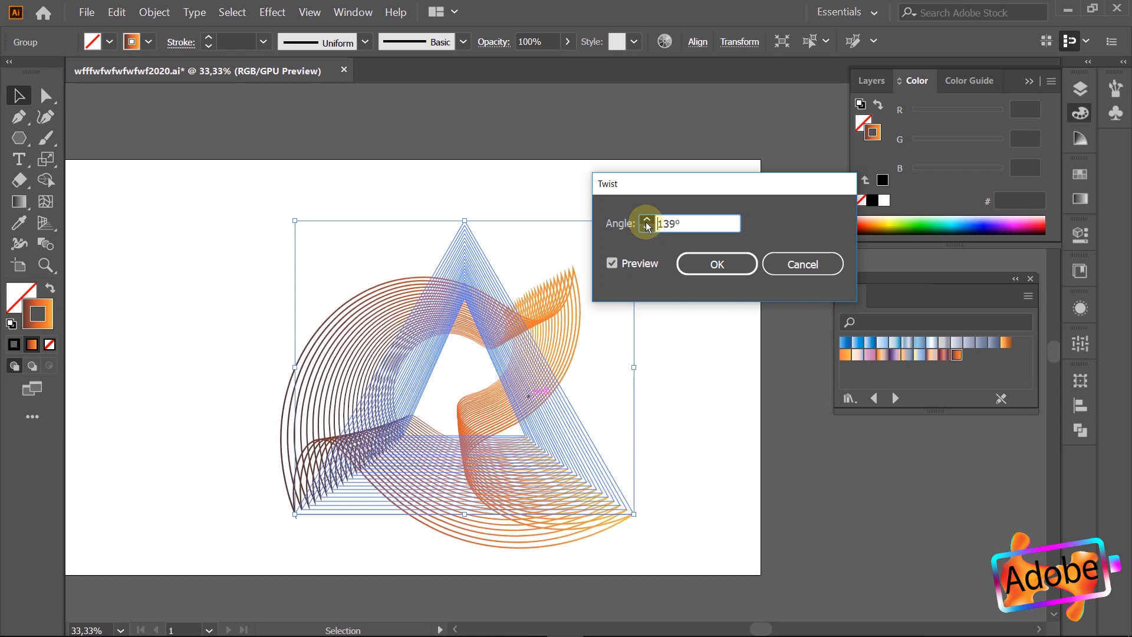
click(647, 222)
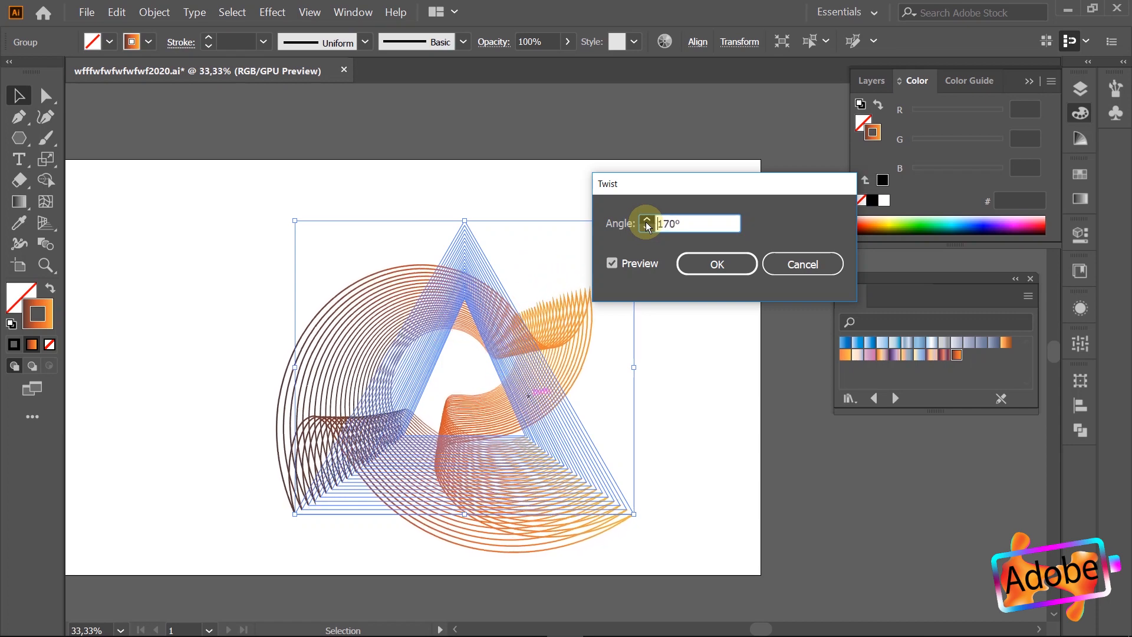
click(647, 222)
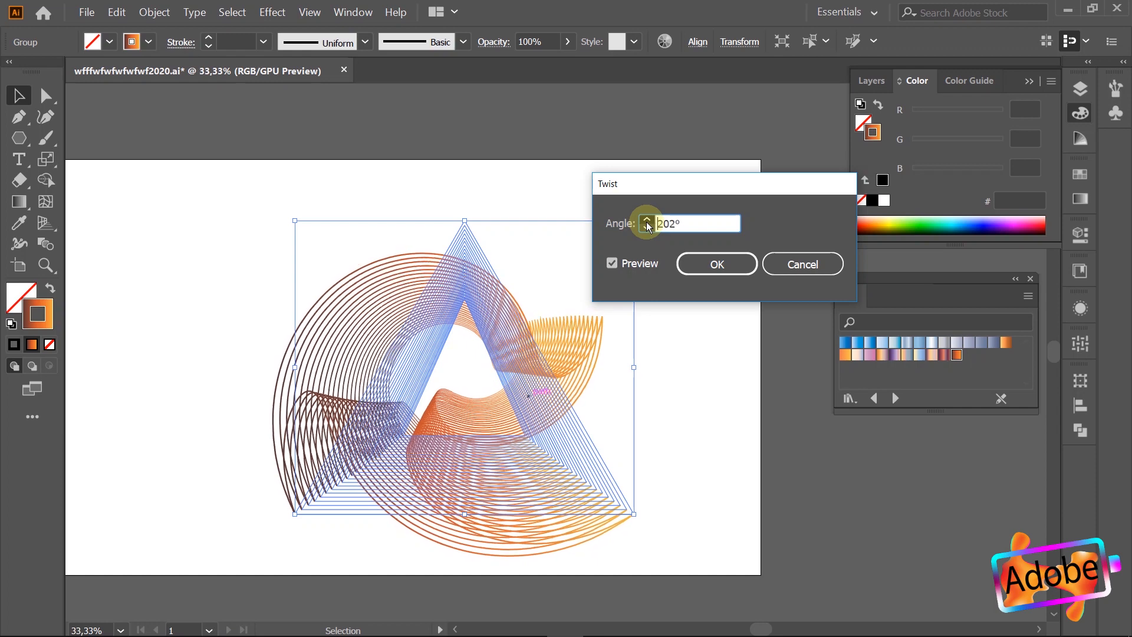
click(647, 221)
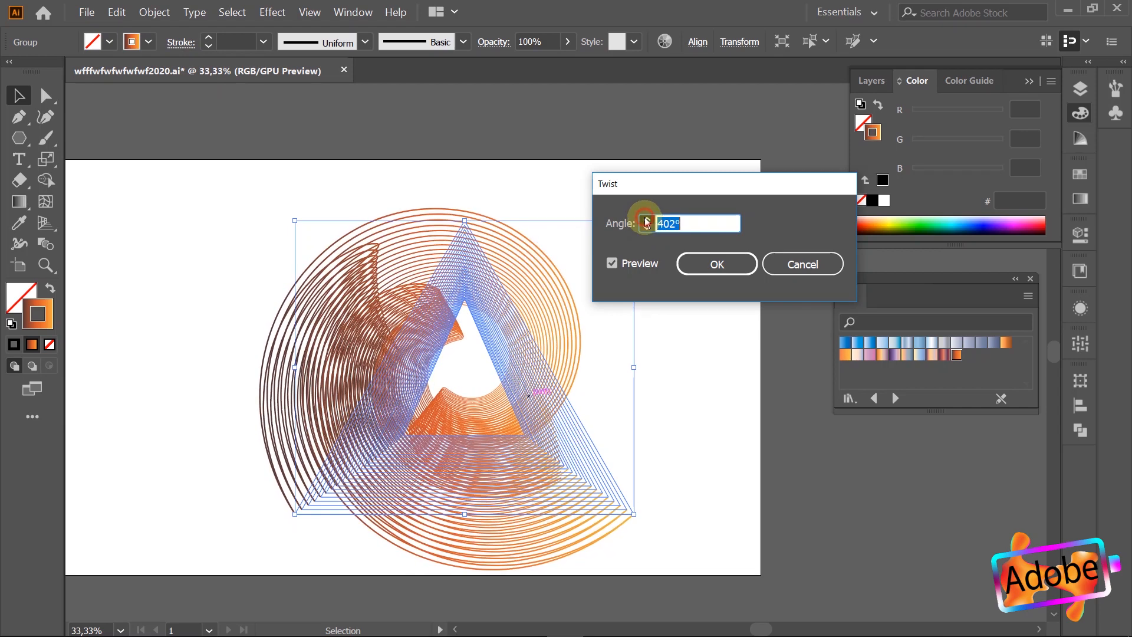
click(647, 219)
click(646, 219)
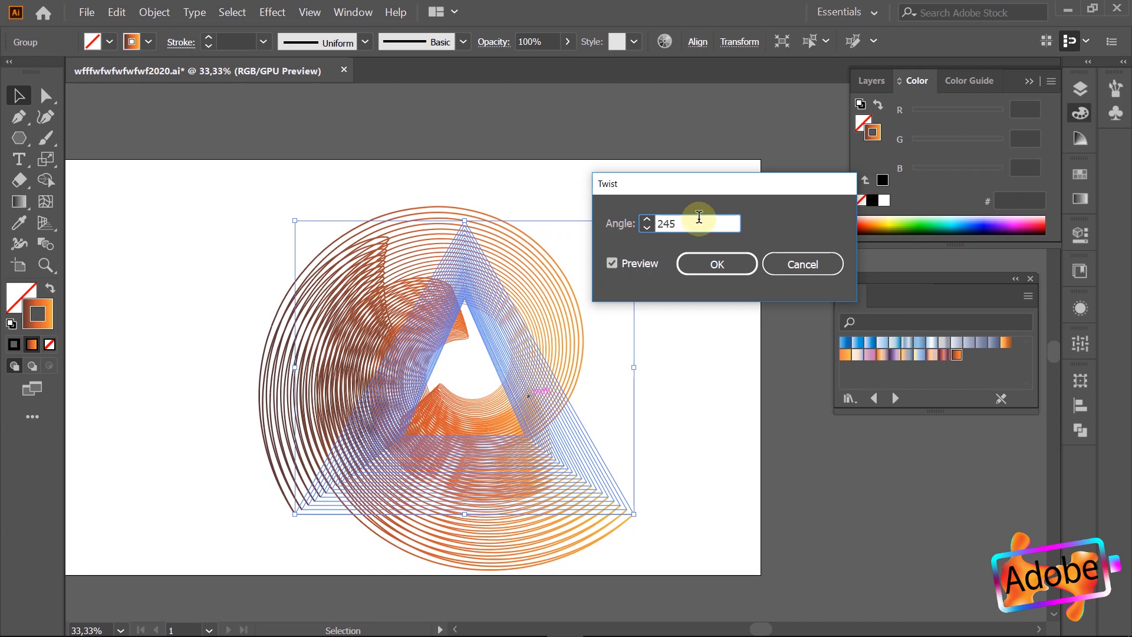
Step: Set the Twist angle to 245°, compare it with the preview off, raise it slightly, apply the effect and deselect
click(625, 261)
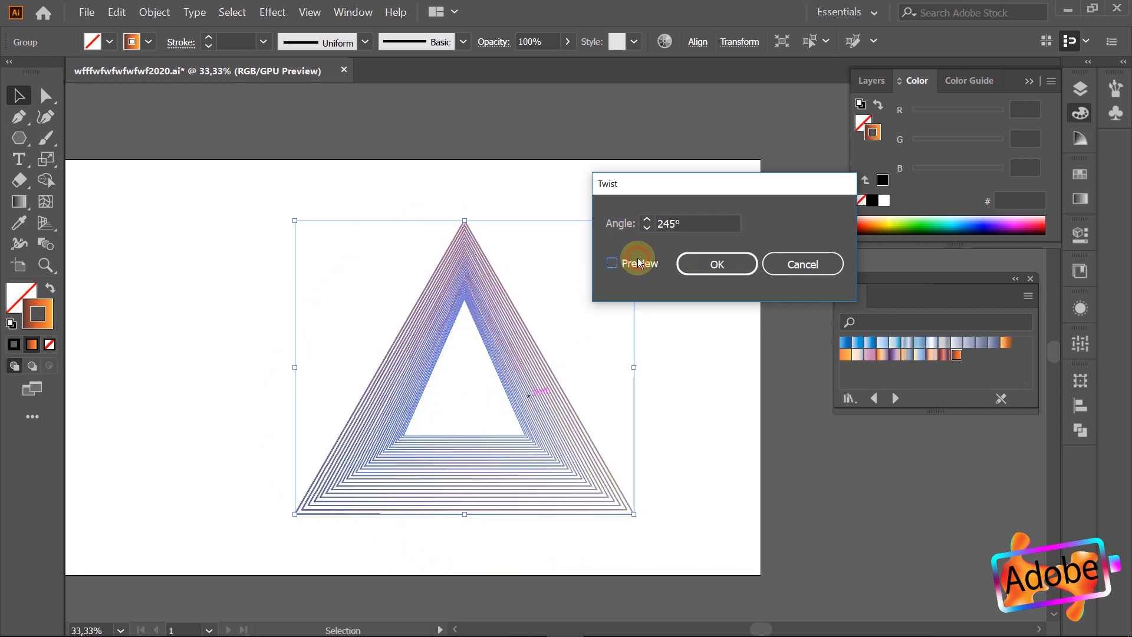
click(639, 263)
click(647, 218)
click(647, 219)
click(646, 219)
click(646, 219)
click(647, 219)
click(647, 219)
click(647, 219)
click(658, 227)
click(711, 260)
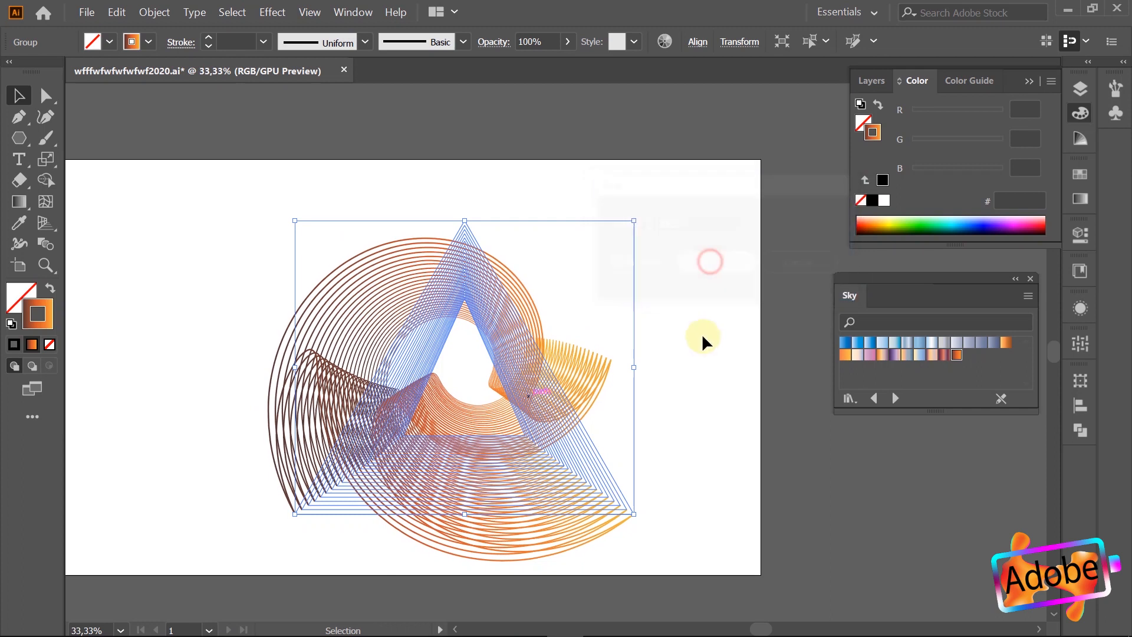
click(705, 336)
Step: Expand the appearance of the twisted artwork and deselect it
click(511, 351)
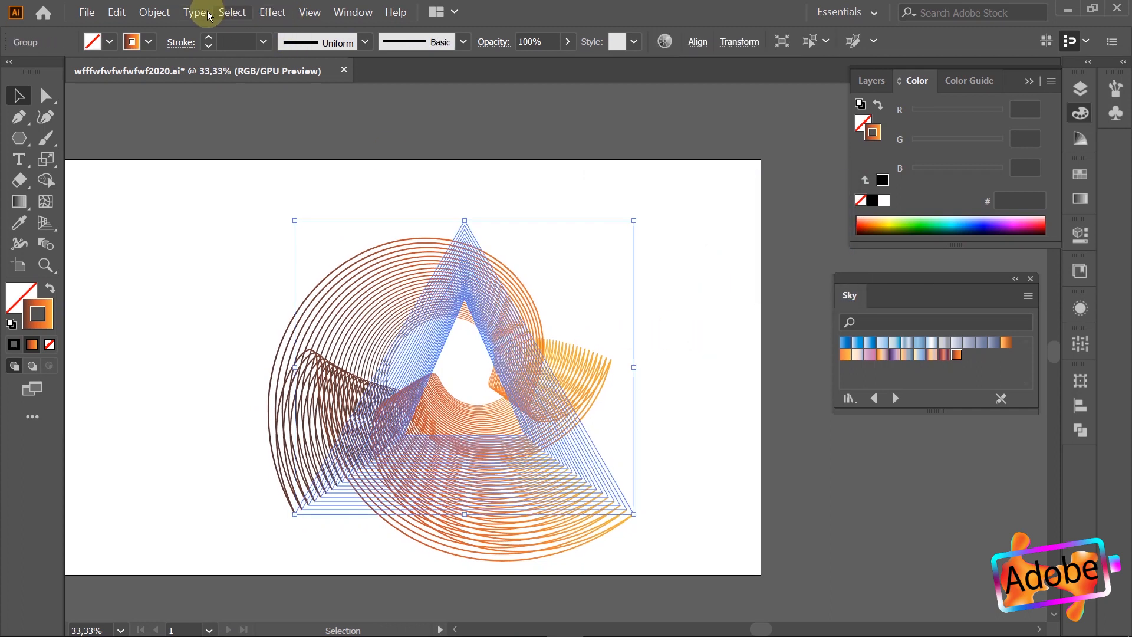
click(155, 11)
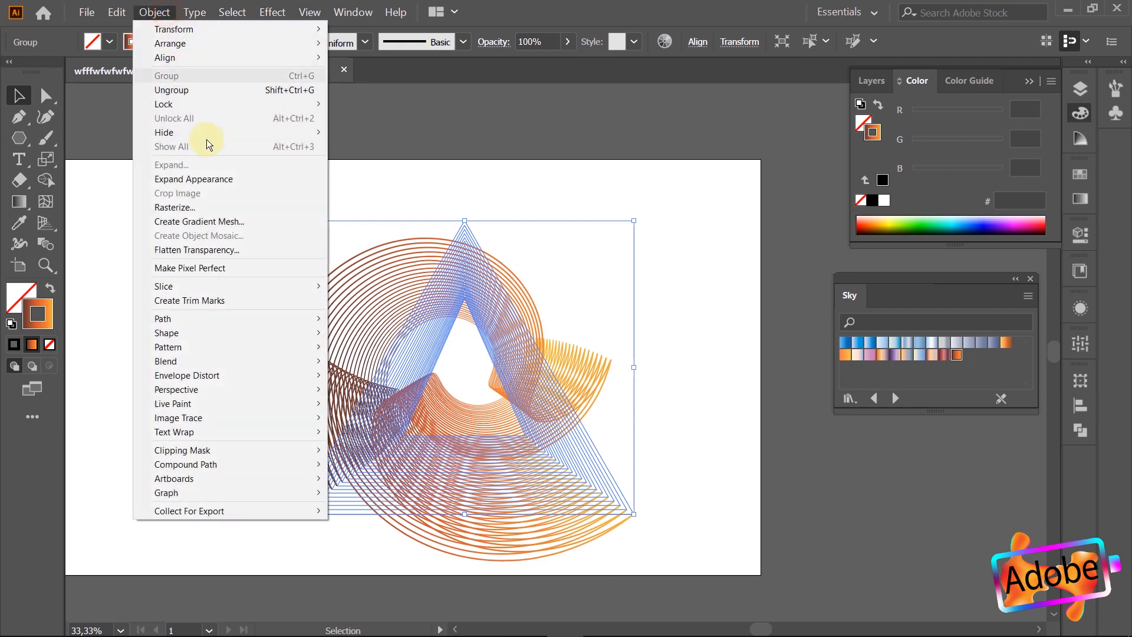
click(217, 178)
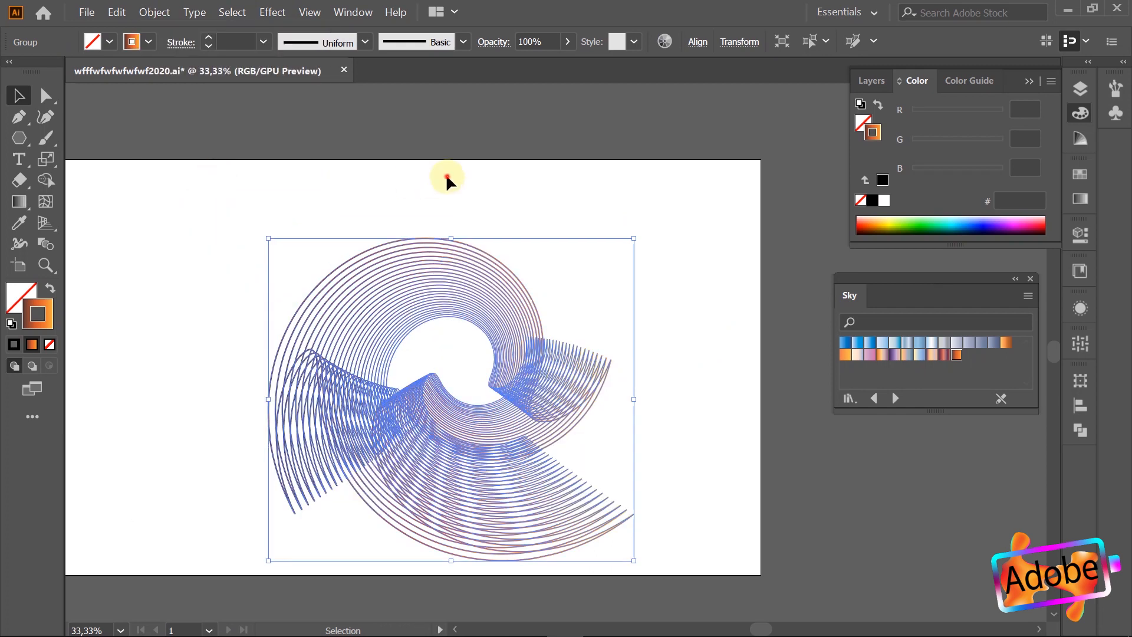
click(485, 182)
Step: Duplicate the expanded twisted artwork, leaving one copy off the artboard and the other in the artboard's upper-left area
scroll(513, 389, down, 4)
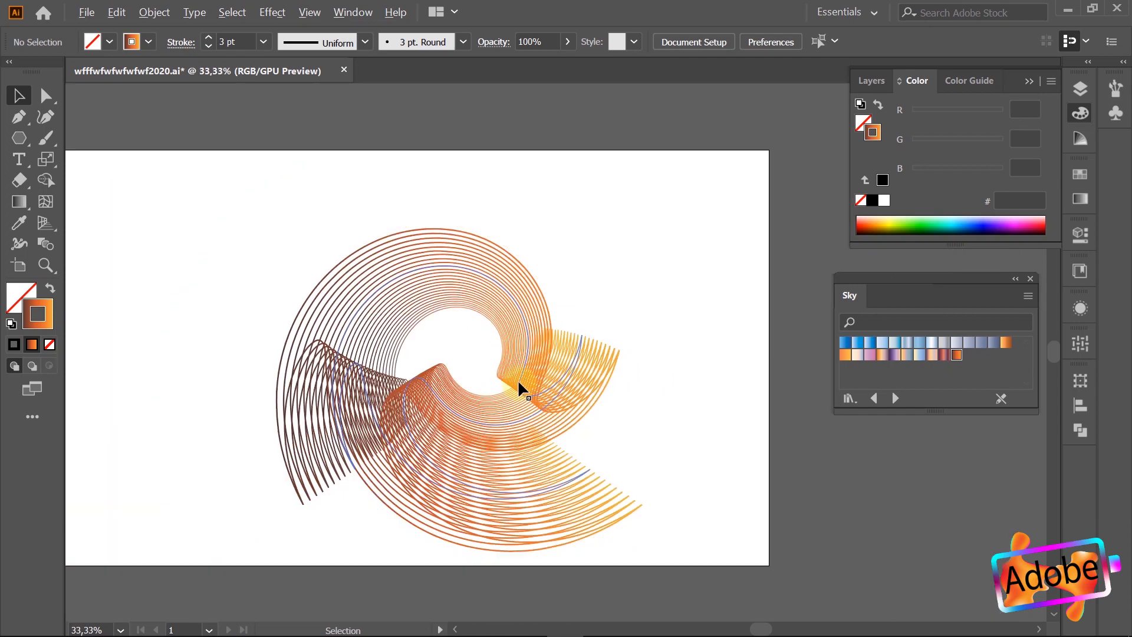
drag(517, 377, 476, 214)
click(470, 211)
drag(461, 268, 415, 373)
scroll(416, 373, up, 1)
click(582, 301)
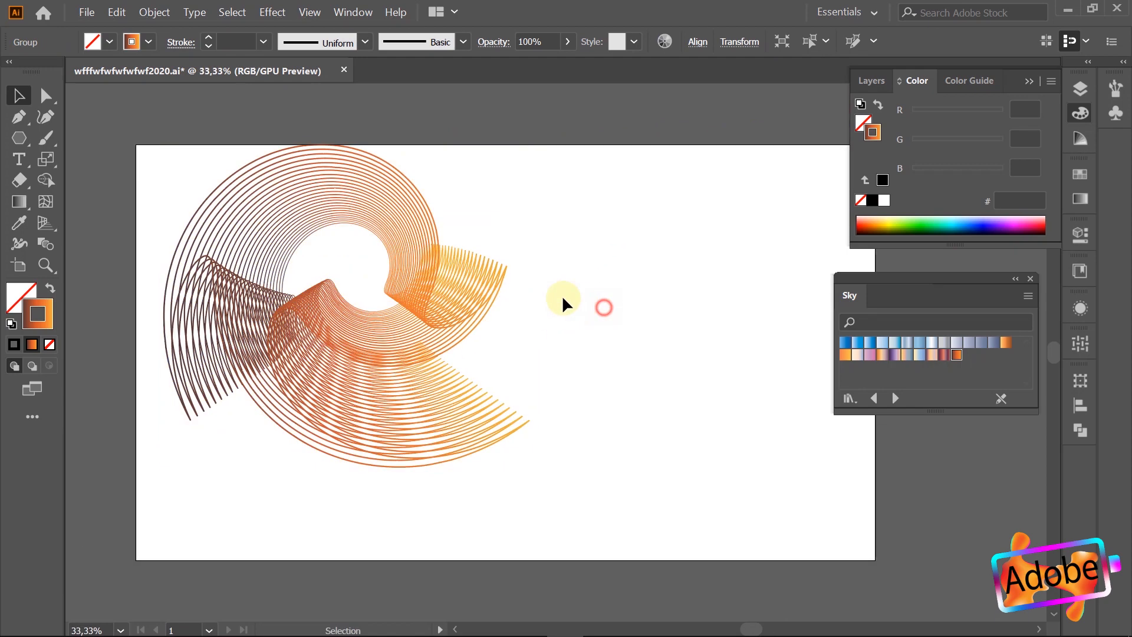
Step: Move the twisted artwork on the artboard inward from the upper-left edge, closer to the centre
scroll(364, 322, up, 4)
scroll(230, 281, down, 6)
drag(236, 278, 295, 300)
click(448, 292)
scroll(328, 290, up, 1)
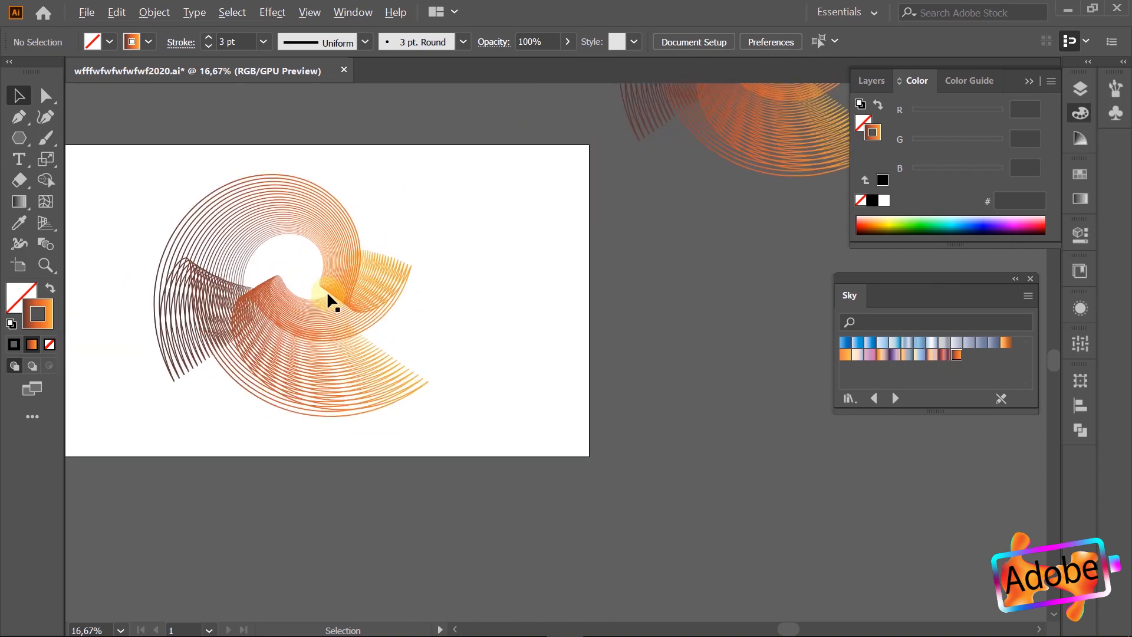
scroll(645, 298, up, 1)
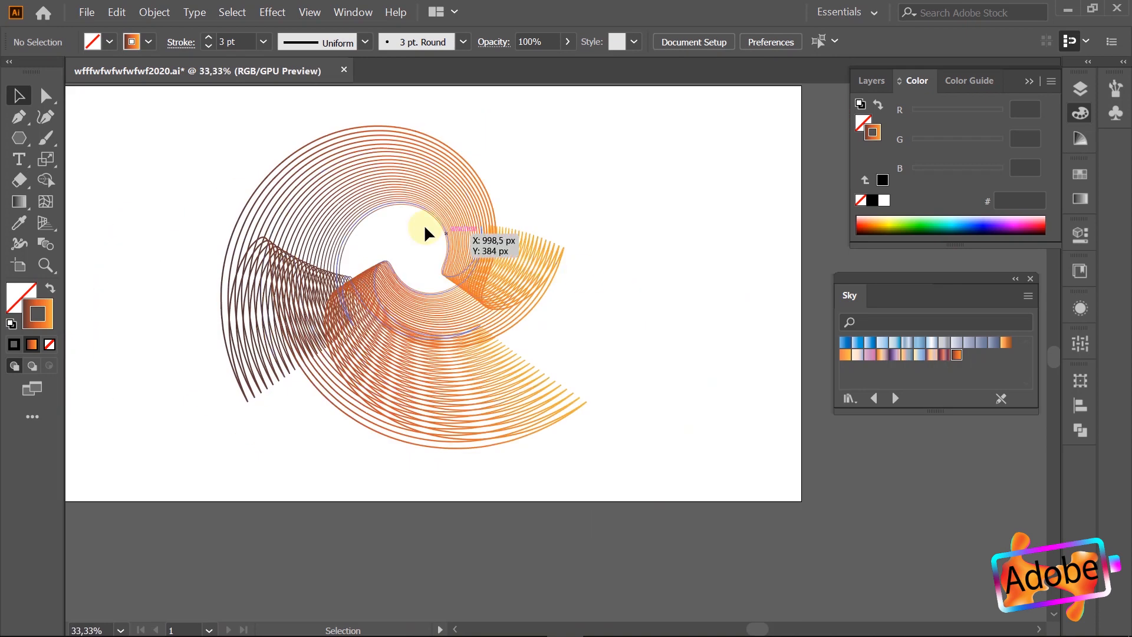
Step: Start a Transform effect on the twisted artwork with the preview on and set its vertical scale to 98%
click(416, 199)
click(272, 12)
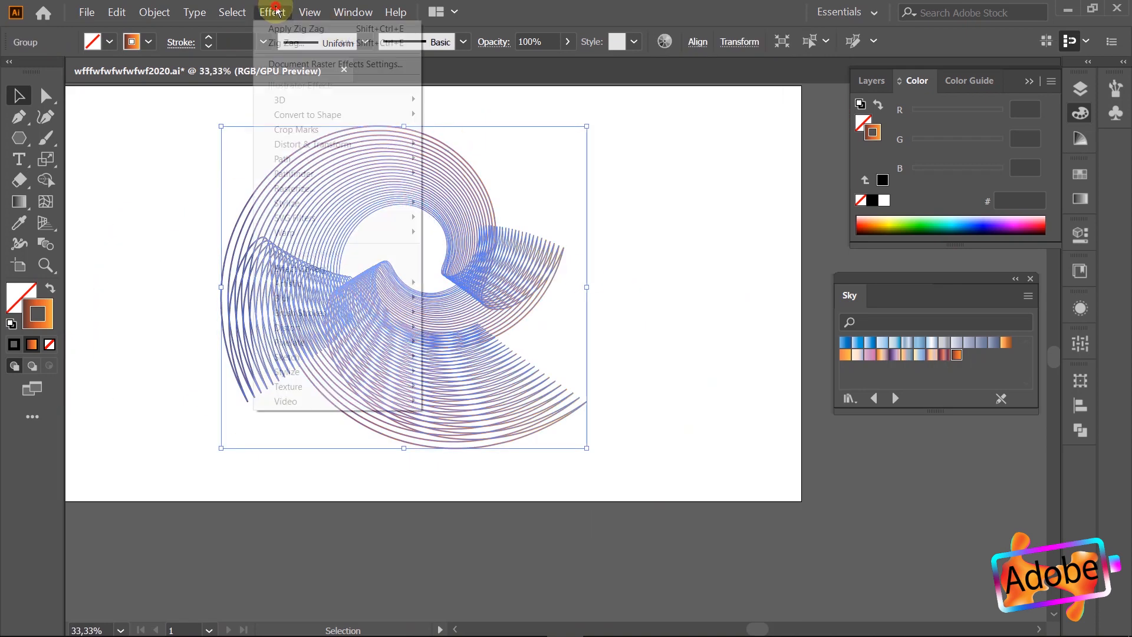
mouse_move(339, 145)
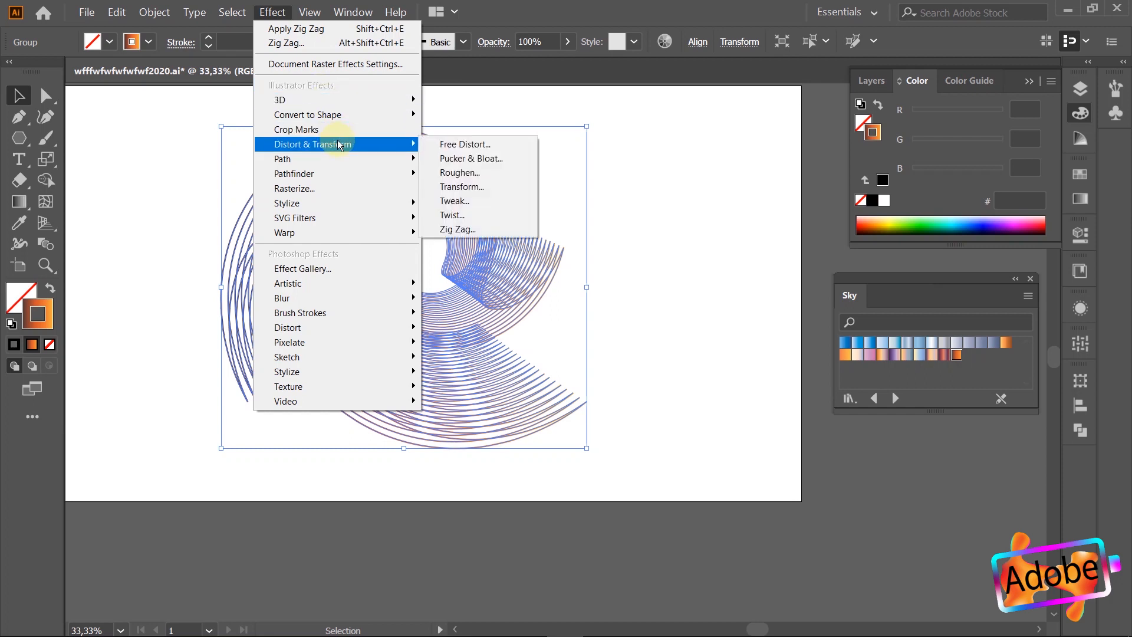
click(475, 186)
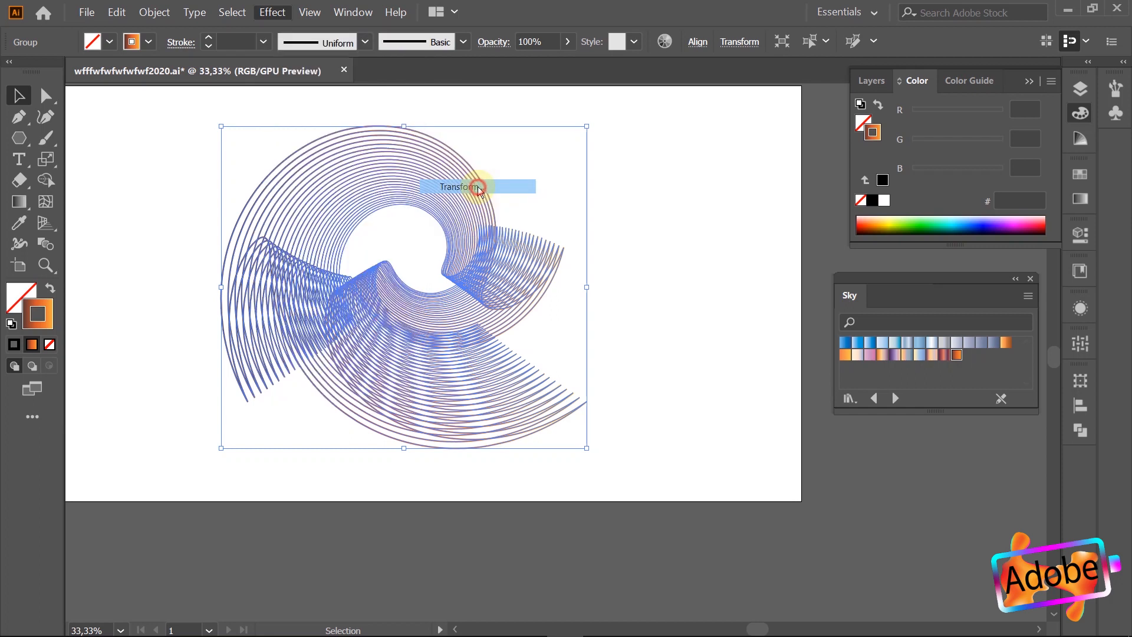
click(716, 575)
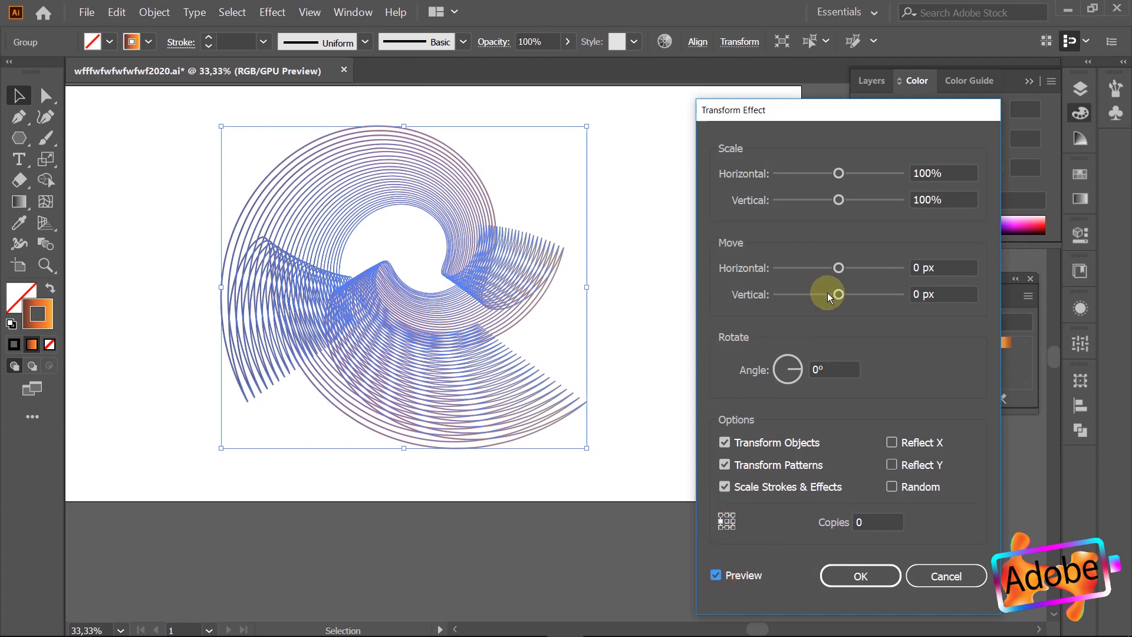
drag(838, 200, 836, 199)
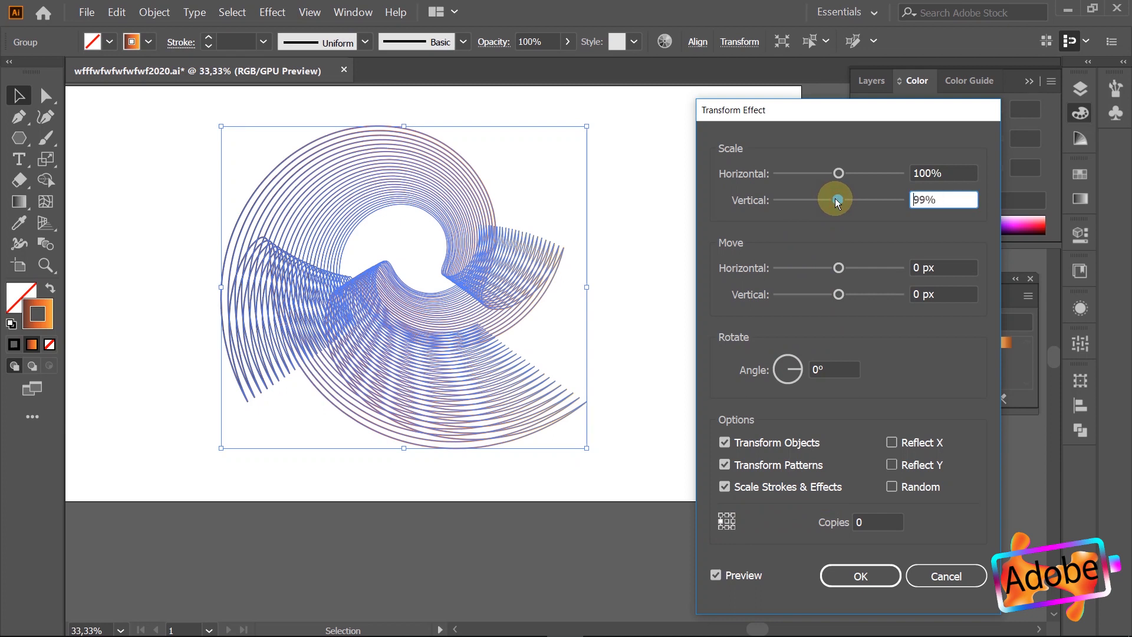
Step: Set the Transform effect to 10 copies and enable its Random and Reflect Y options
click(872, 514)
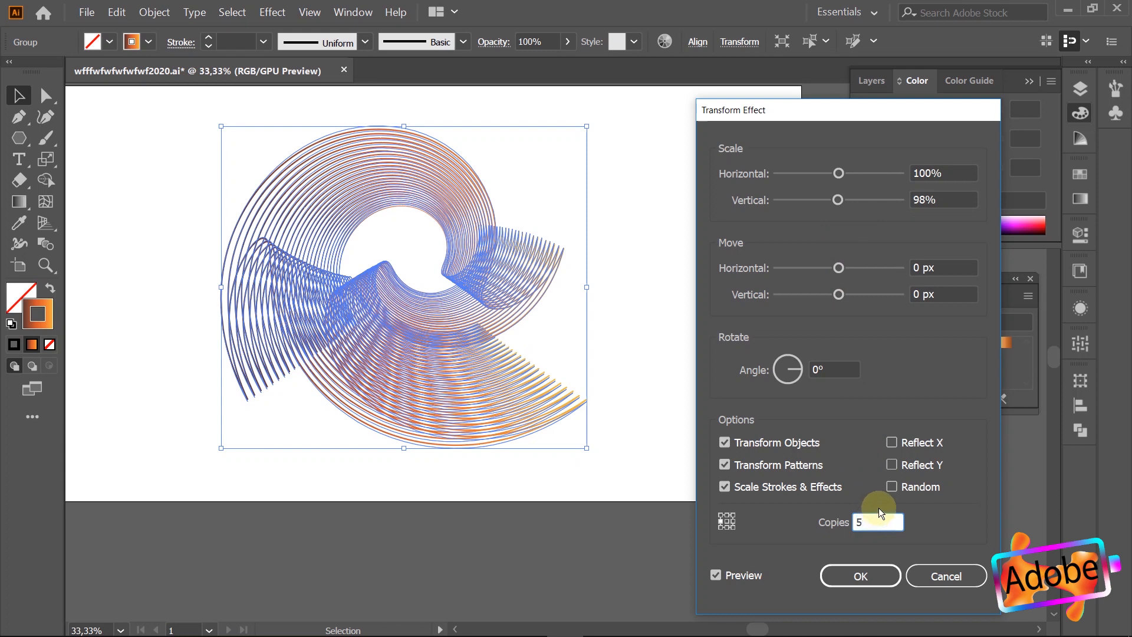
text(5)
key(BackSpace)
text(10)
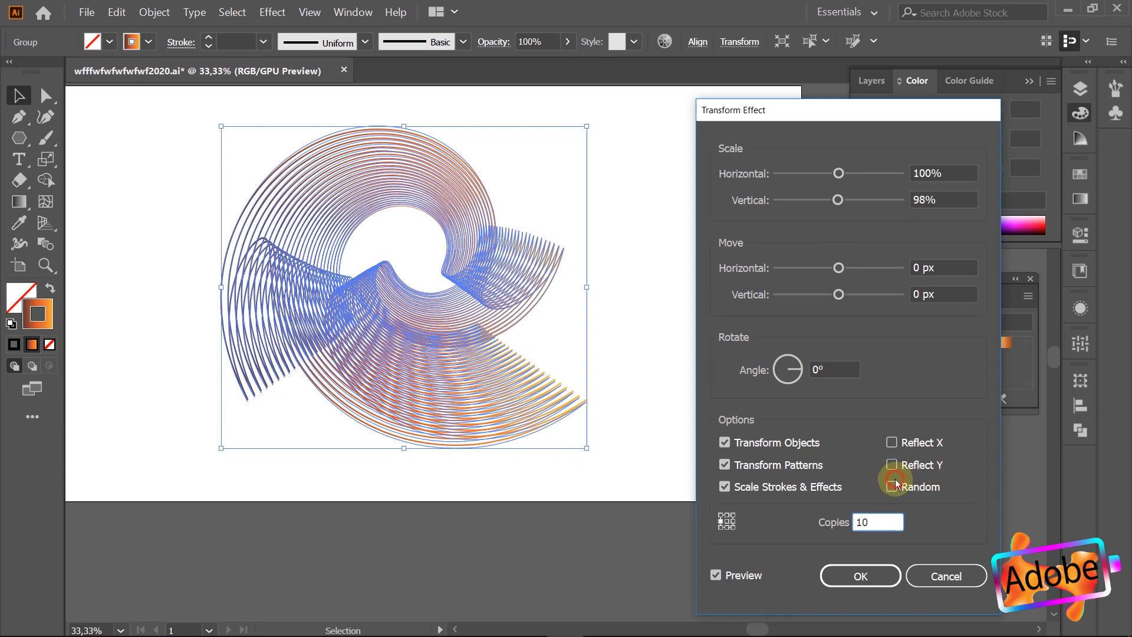
click(894, 485)
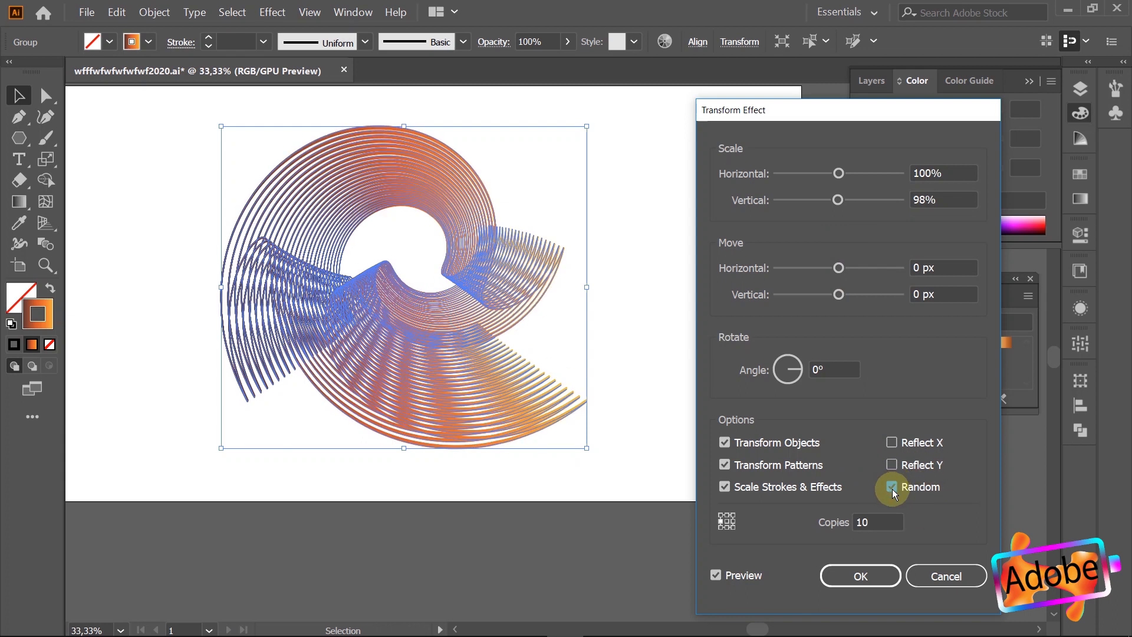
click(892, 490)
click(892, 489)
click(894, 467)
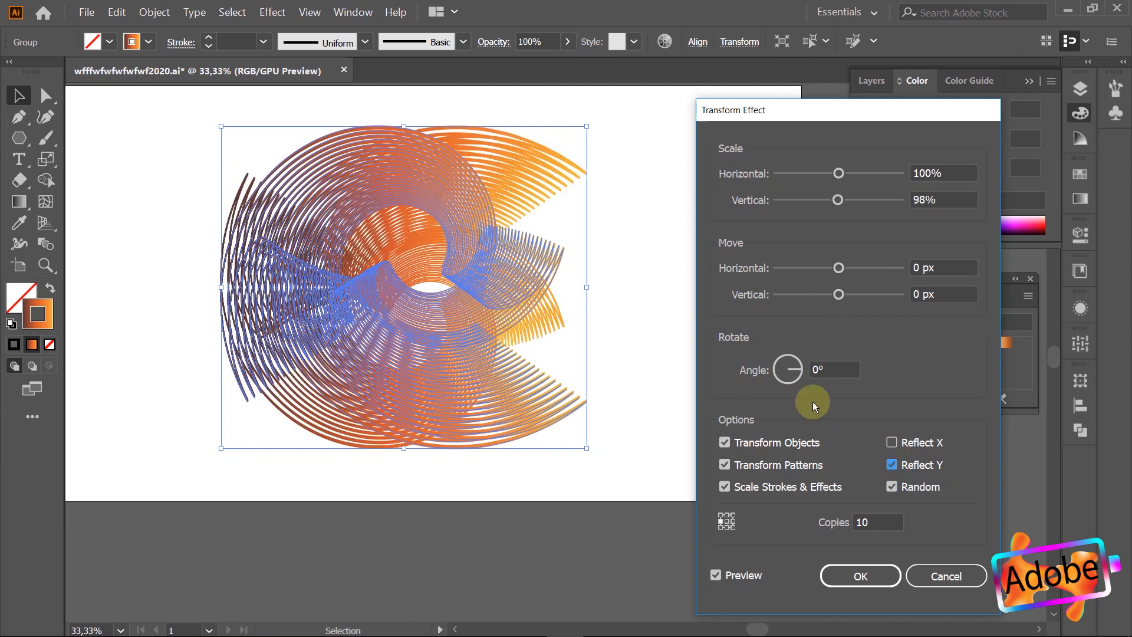
Step: Set the Transform effect's scale to 124% horizontal and 34% vertical, its move to -48 px and 48 px, and its angle to 306°
drag(795, 373, 773, 363)
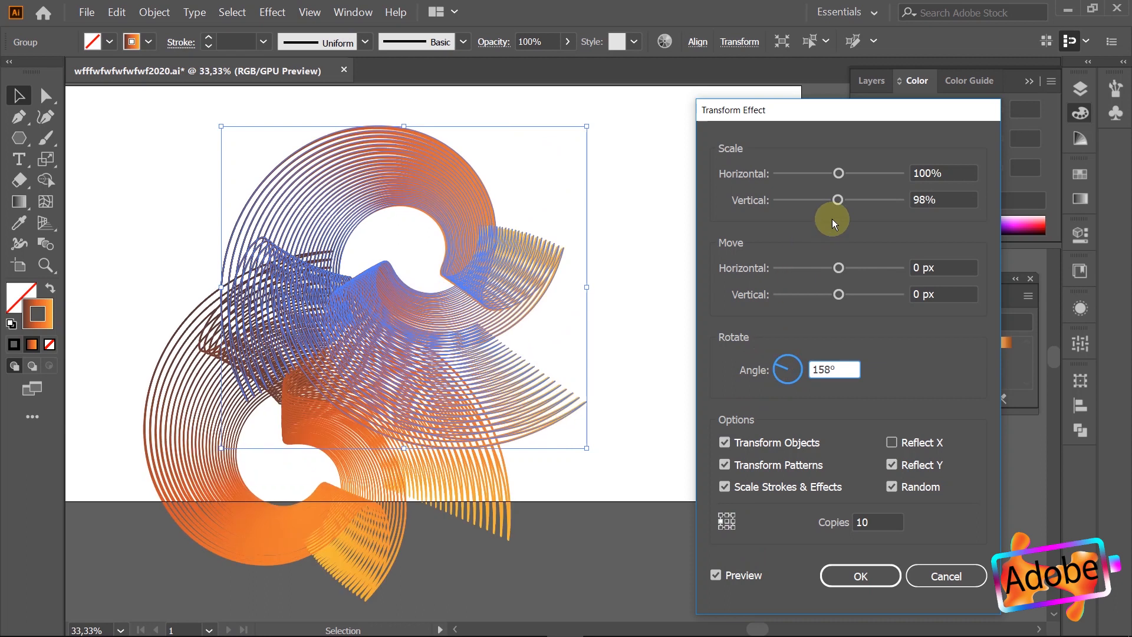
drag(839, 173, 798, 193)
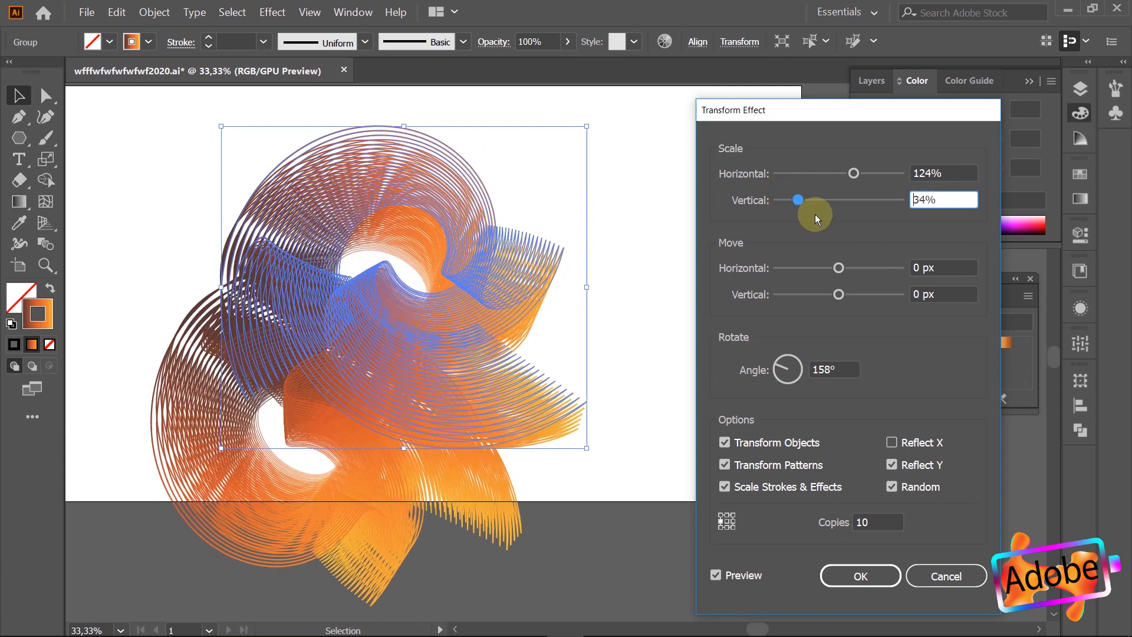
drag(837, 268, 872, 295)
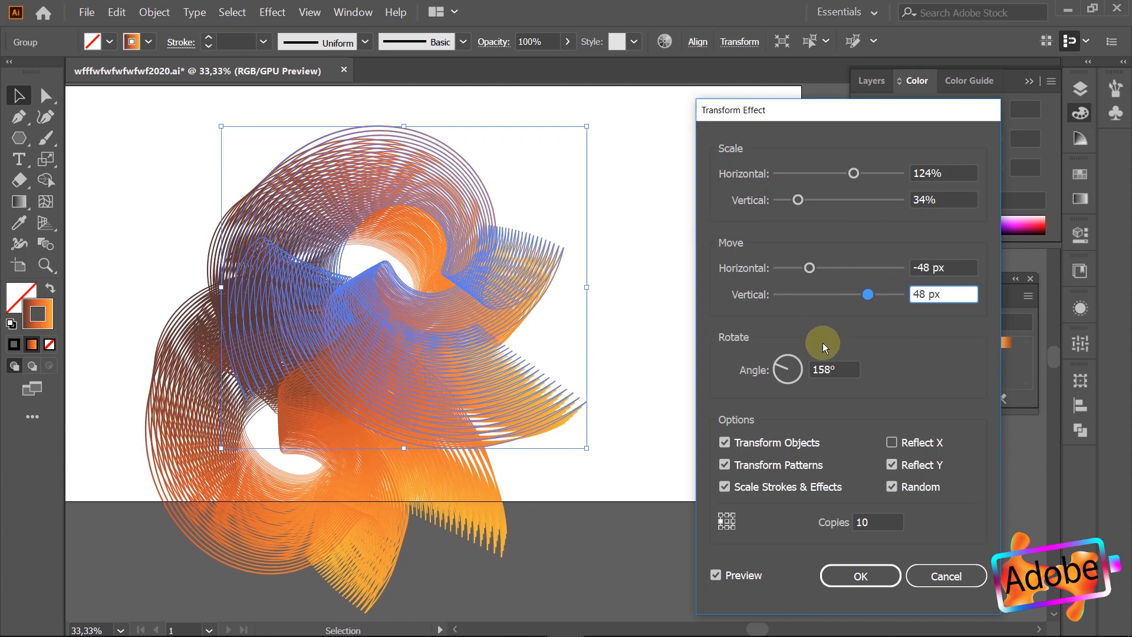
drag(784, 369, 801, 386)
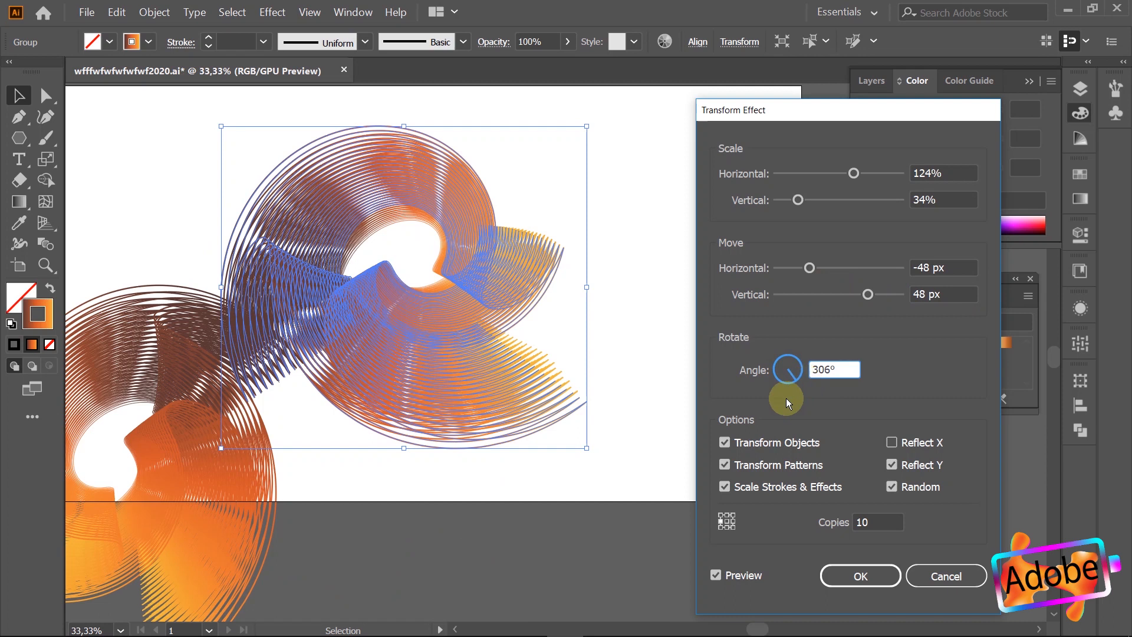
Step: Disable Transform Patterns, and try Transform Objects and Scale Strokes & Effects off before enabling both again
click(725, 443)
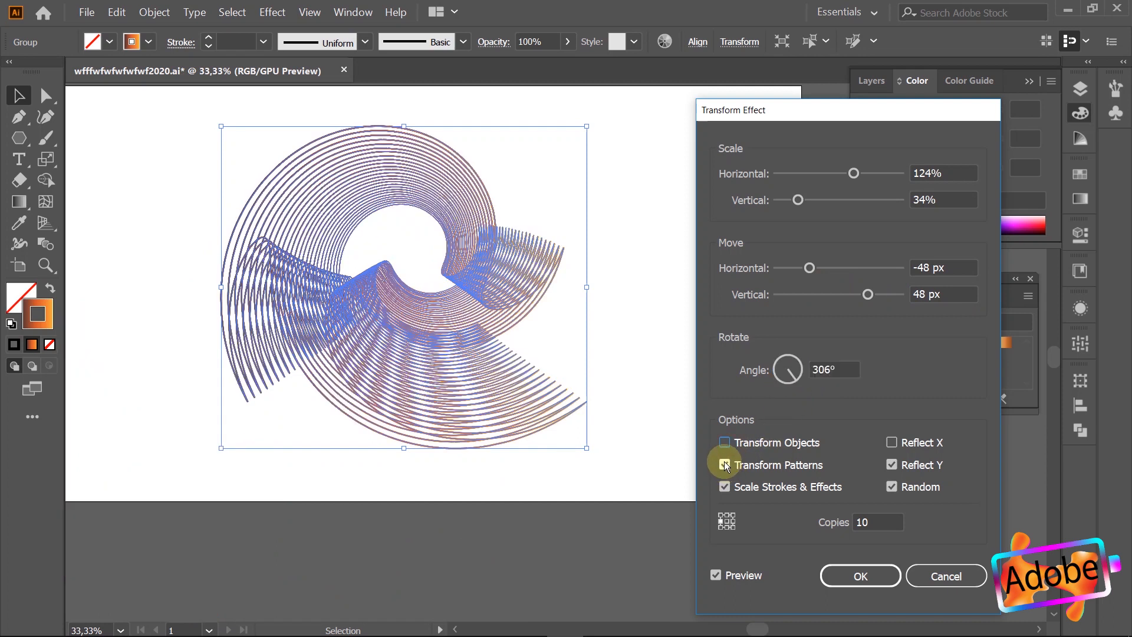
click(725, 443)
click(725, 465)
click(724, 487)
click(726, 487)
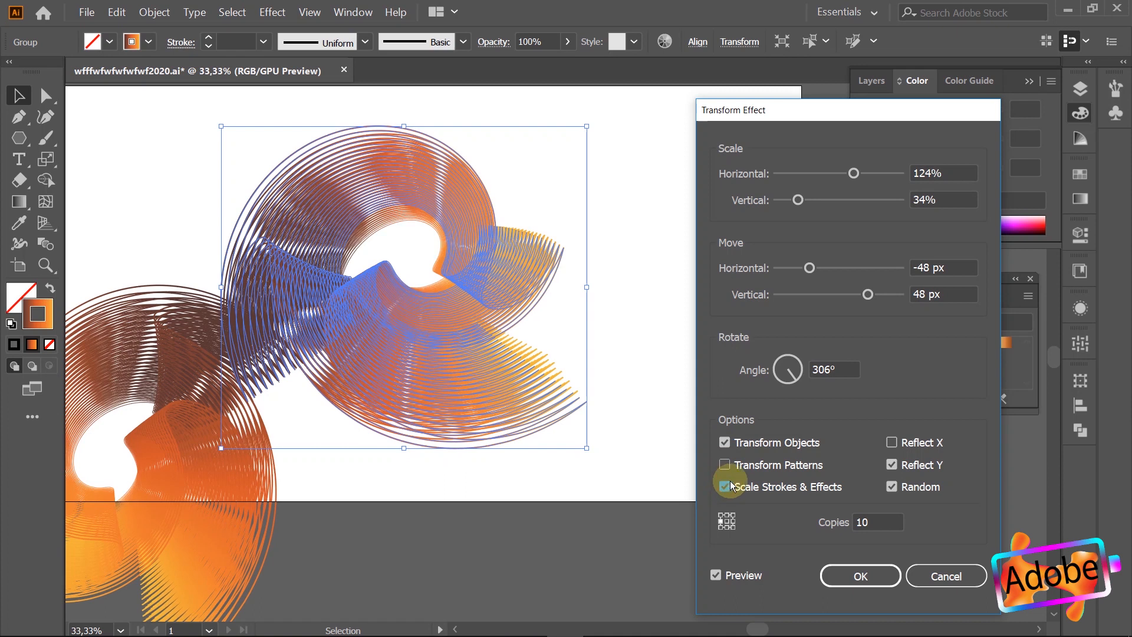
Step: Compare combinations of Reflect X, Reflect Y and Random in the Transform effect, leaving all three enabled
click(892, 442)
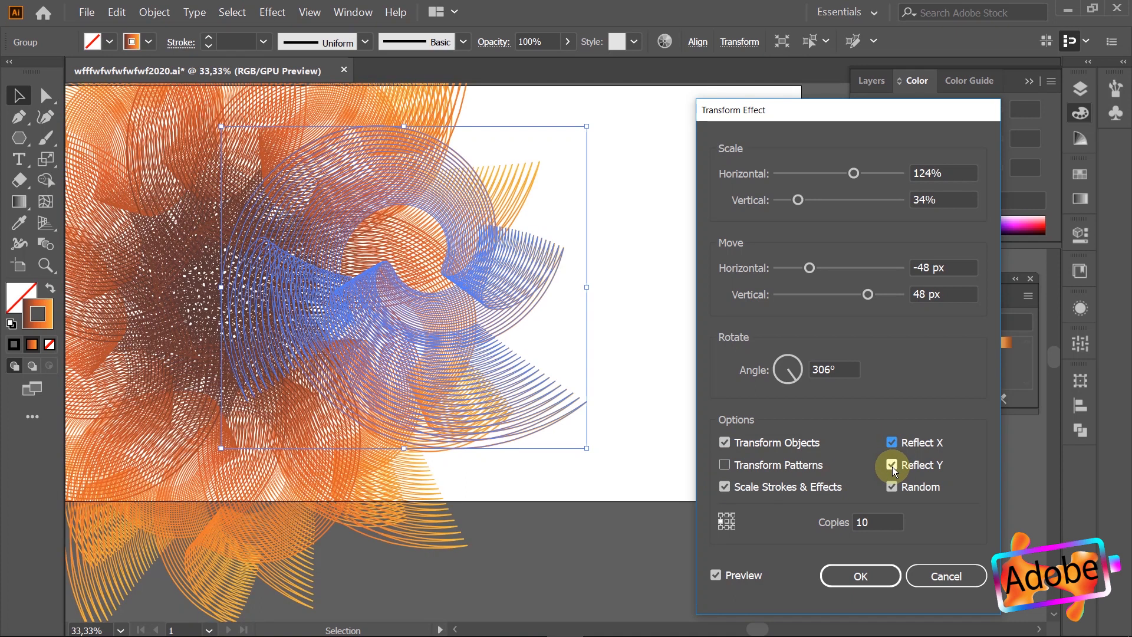
click(893, 465)
click(892, 487)
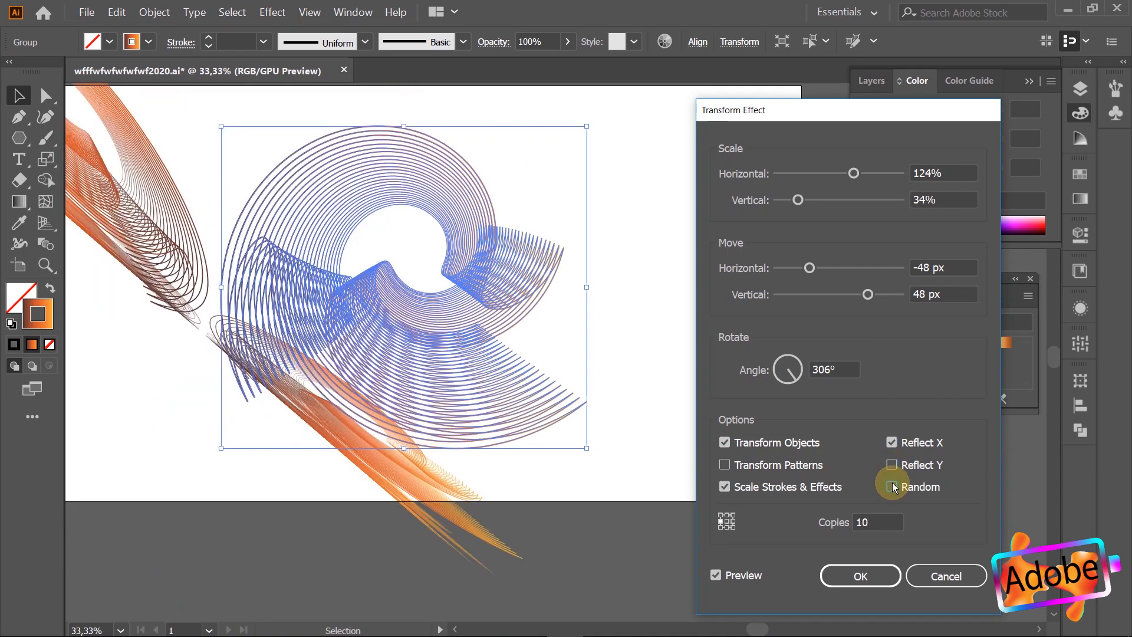
click(892, 441)
click(892, 465)
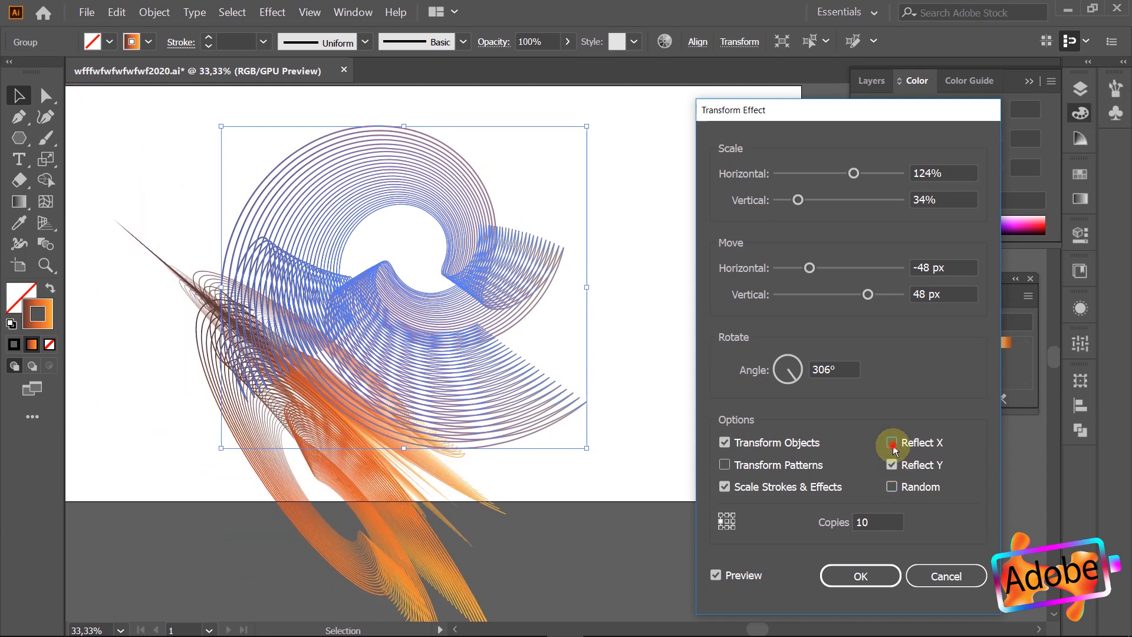
click(892, 443)
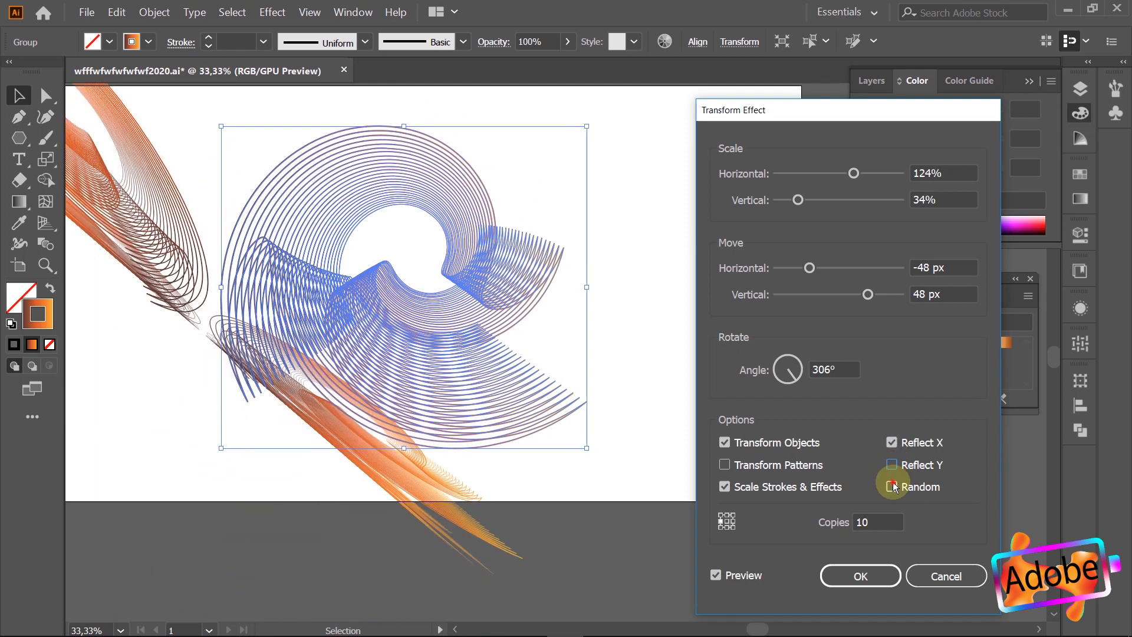
click(892, 487)
click(892, 465)
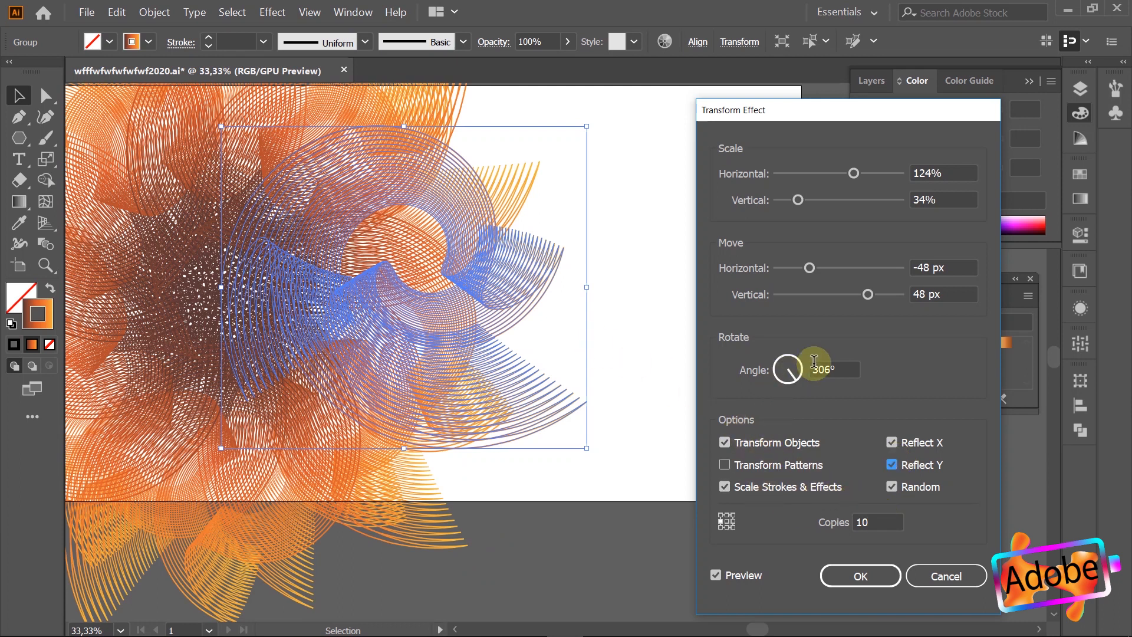
Step: Set the Transform effect's rotation angle to 360° and its number of copies to 3
mouse_move(795, 380)
mouse_down()
mouse_move(802, 369)
mouse_move(788, 390)
mouse_up()
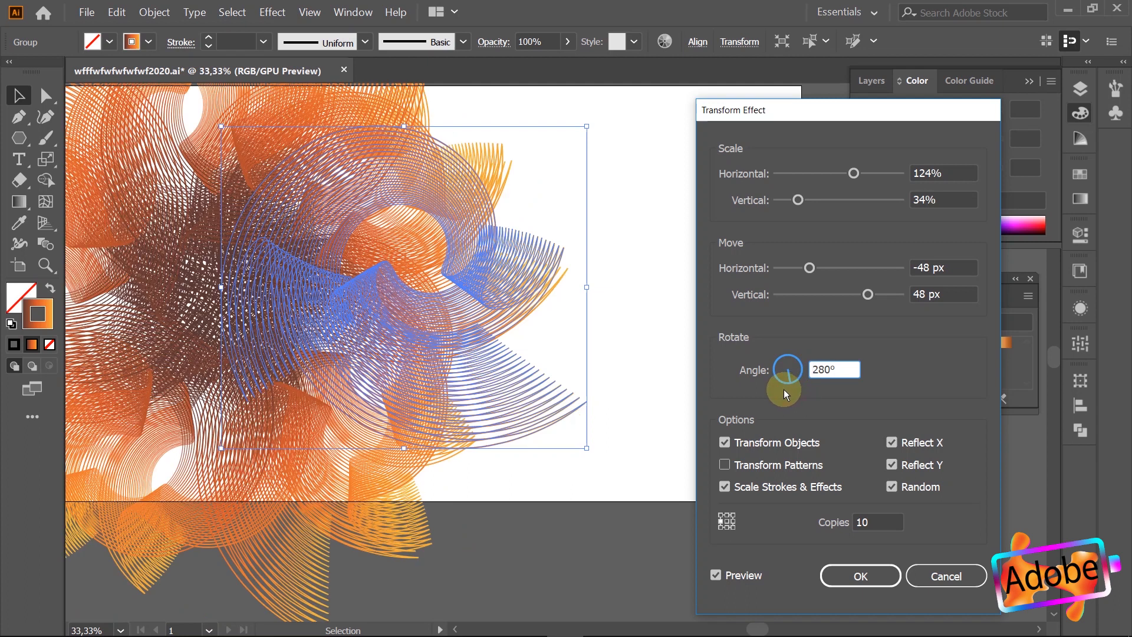
double_click(824, 369)
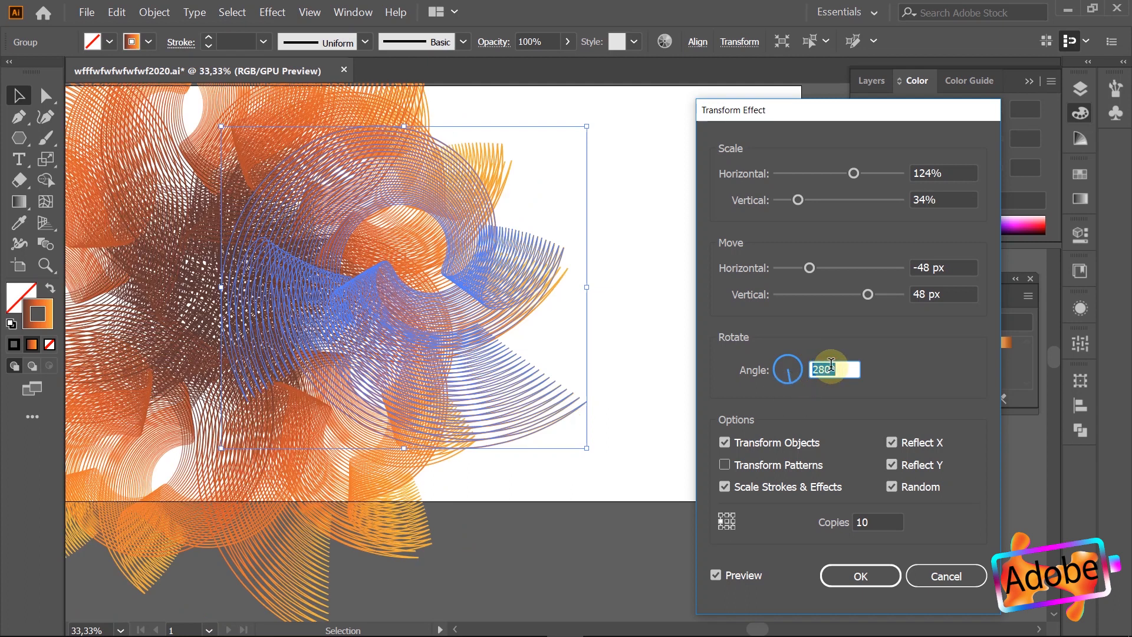
text(360)
click(875, 522)
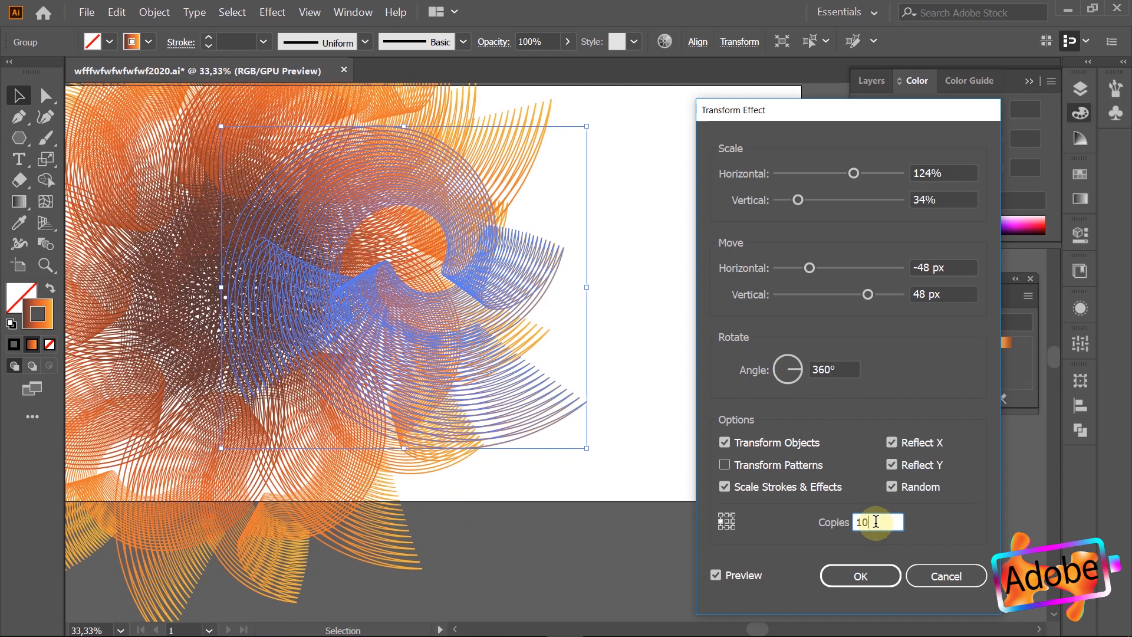
text(3)
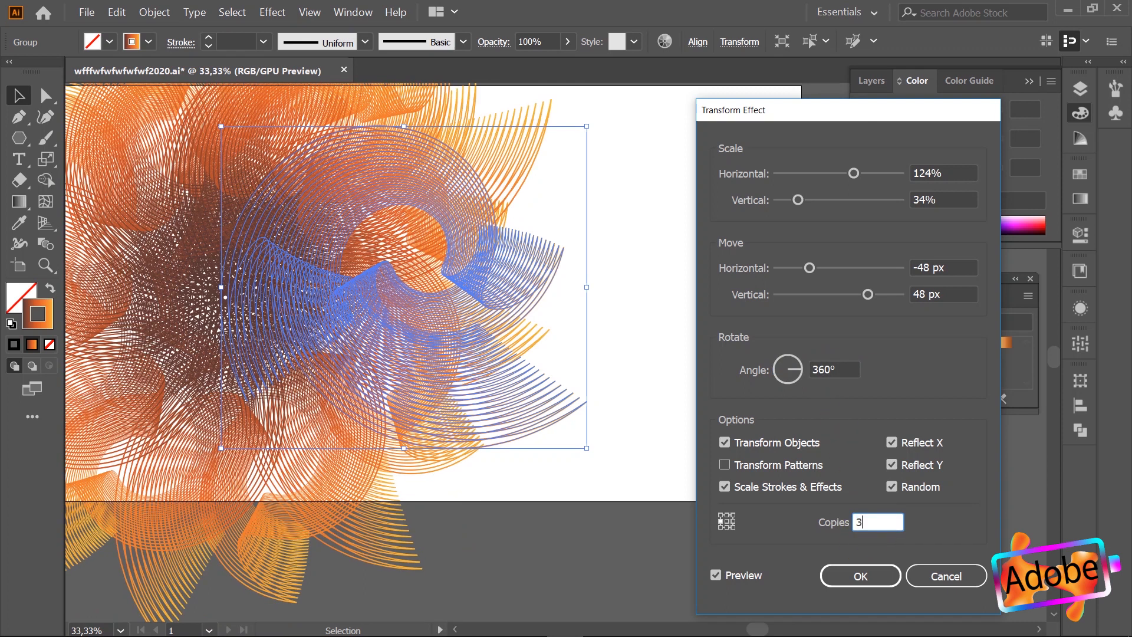
click(724, 486)
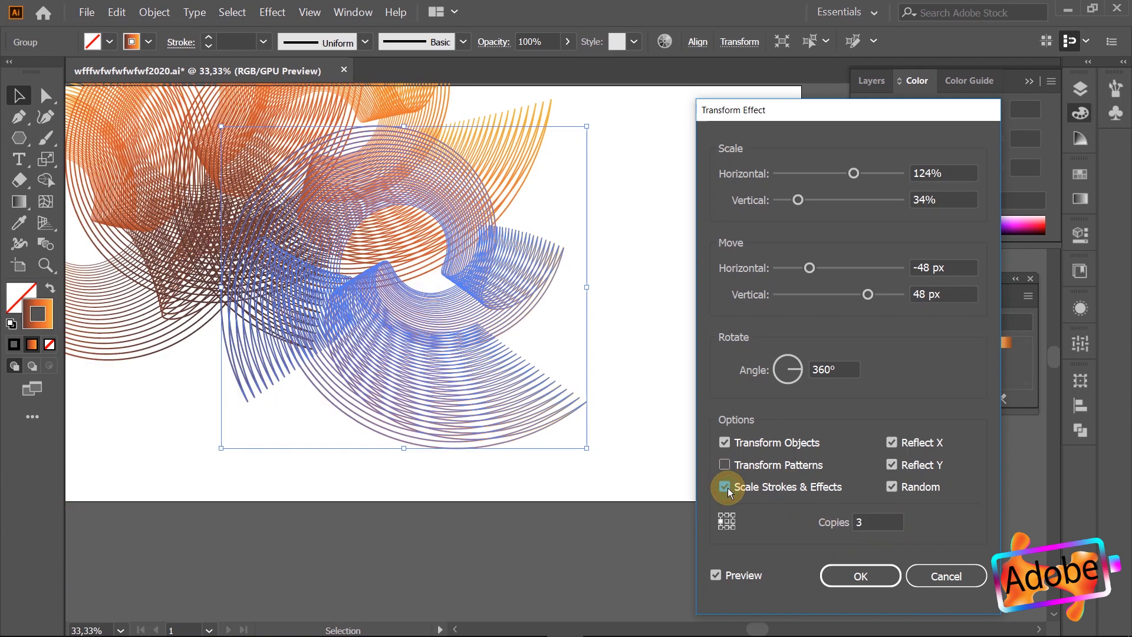
Step: Set the number of copies to 7, apply the Transform effect and deselect the artwork
click(871, 522)
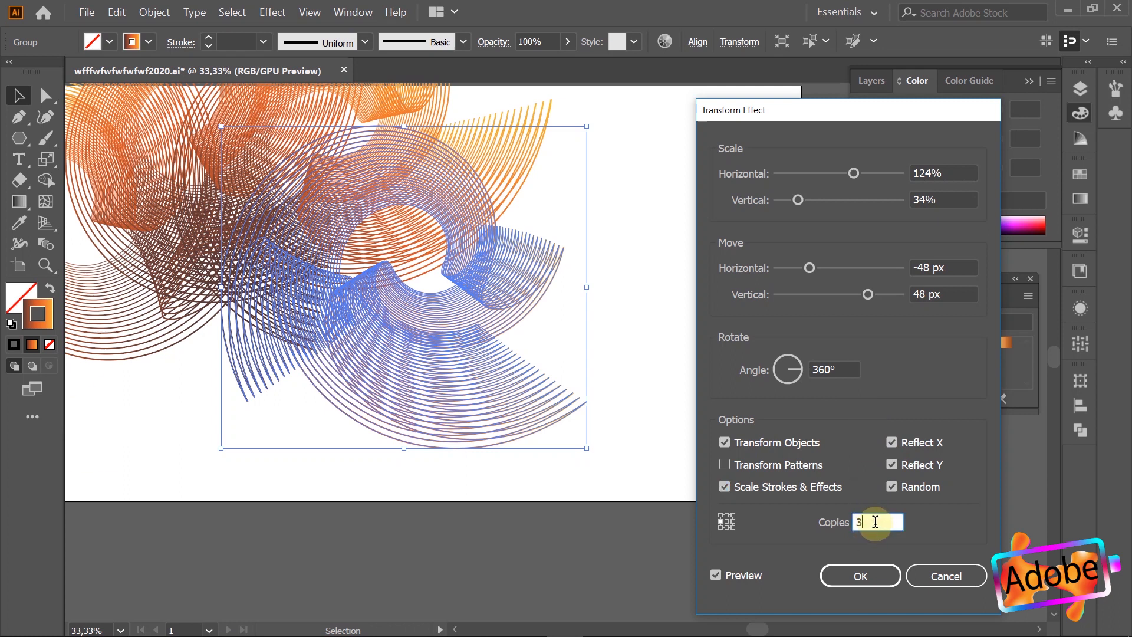
key(Up)
key(Up)
key(Up)
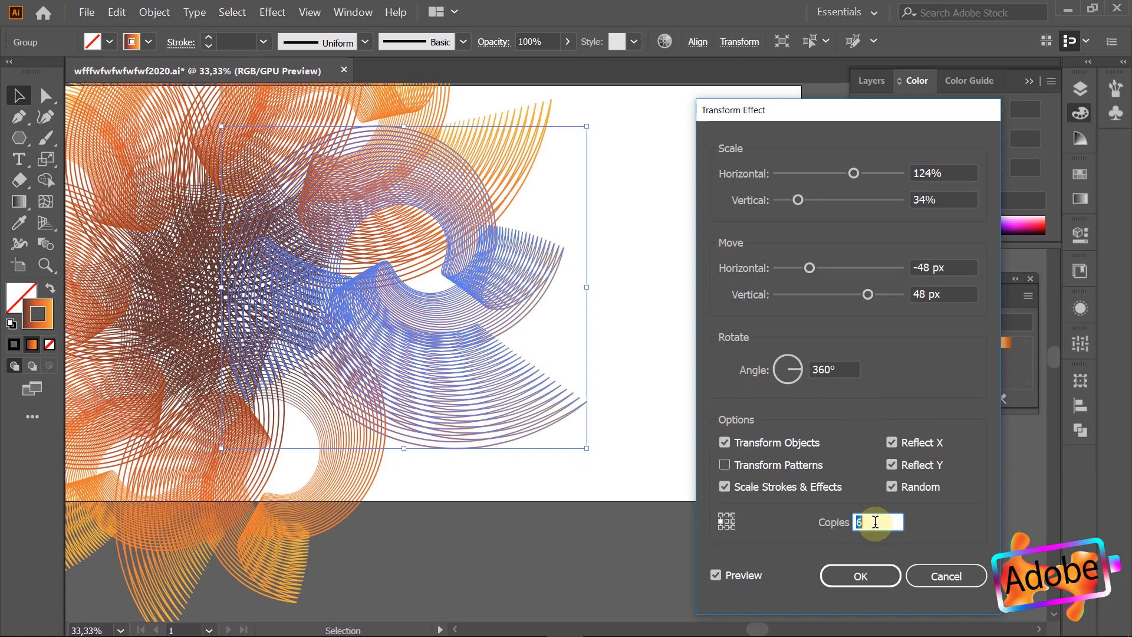
key(Up)
key(Up)
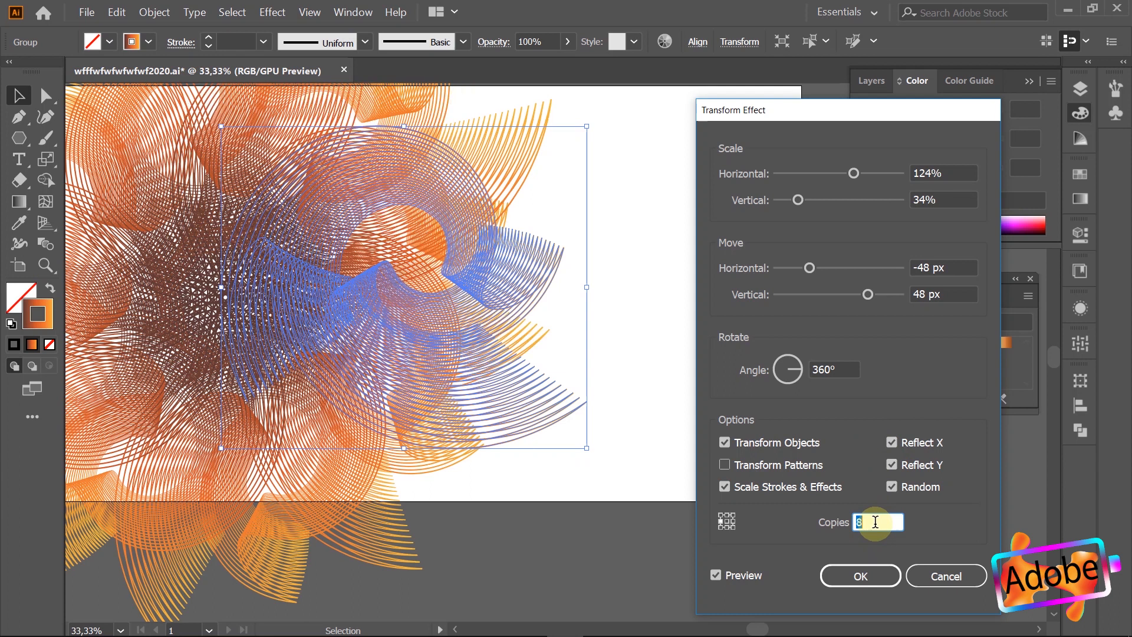
key(Down)
click(864, 578)
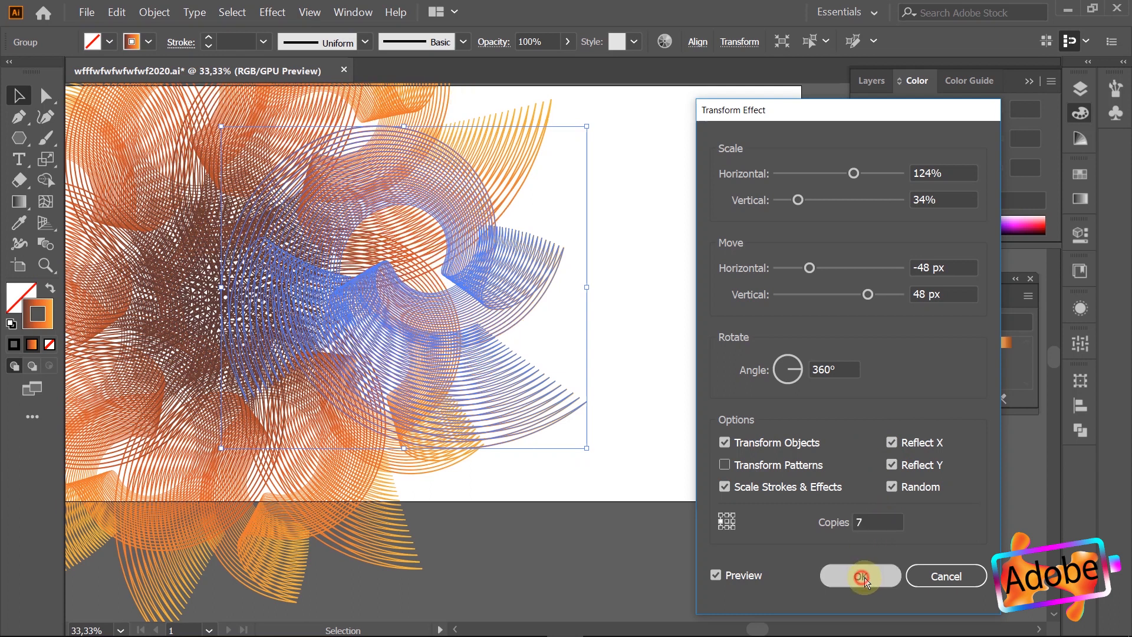
click(652, 342)
Step: Expand the appearance of the transformed flower artwork and deselect it
scroll(653, 341, down, 2)
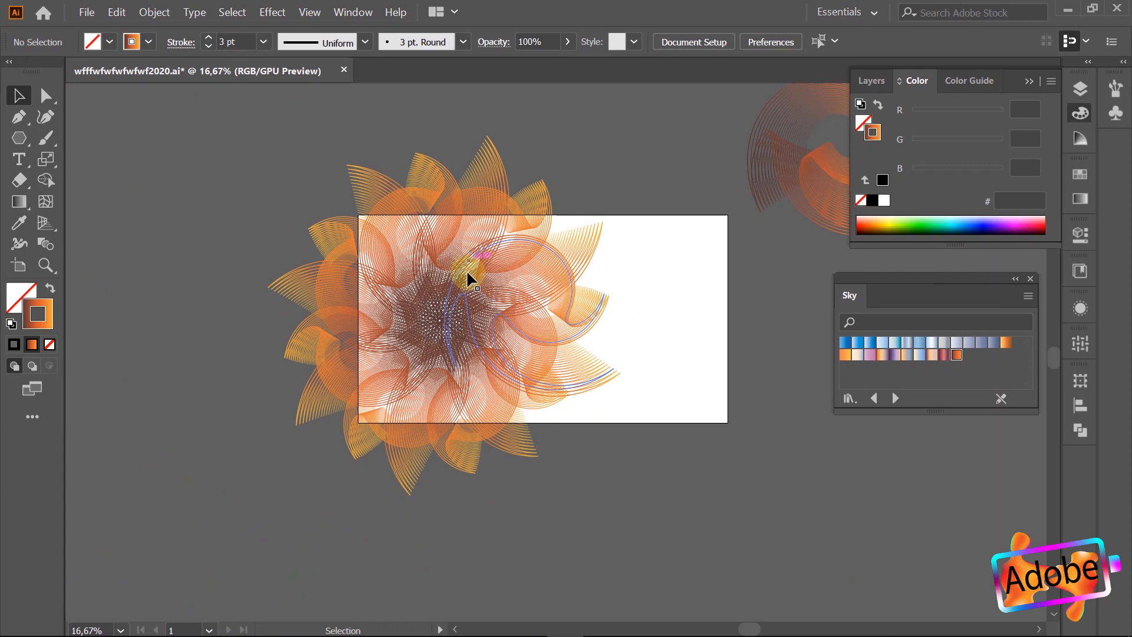
scroll(465, 270, up, 2)
scroll(460, 272, down, 1)
click(417, 288)
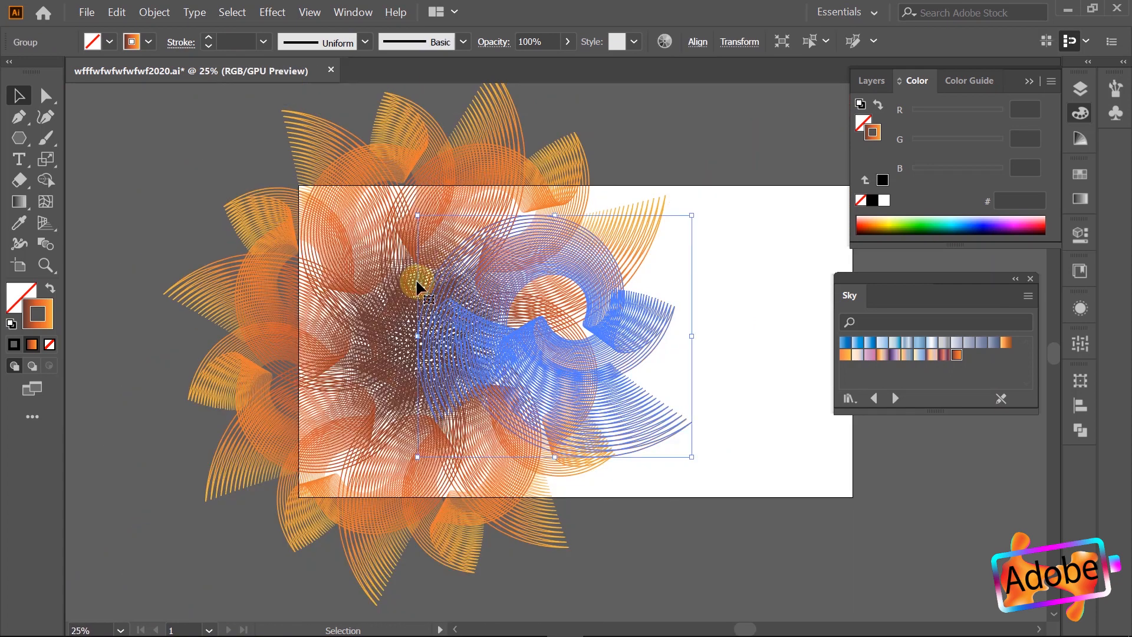
click(232, 12)
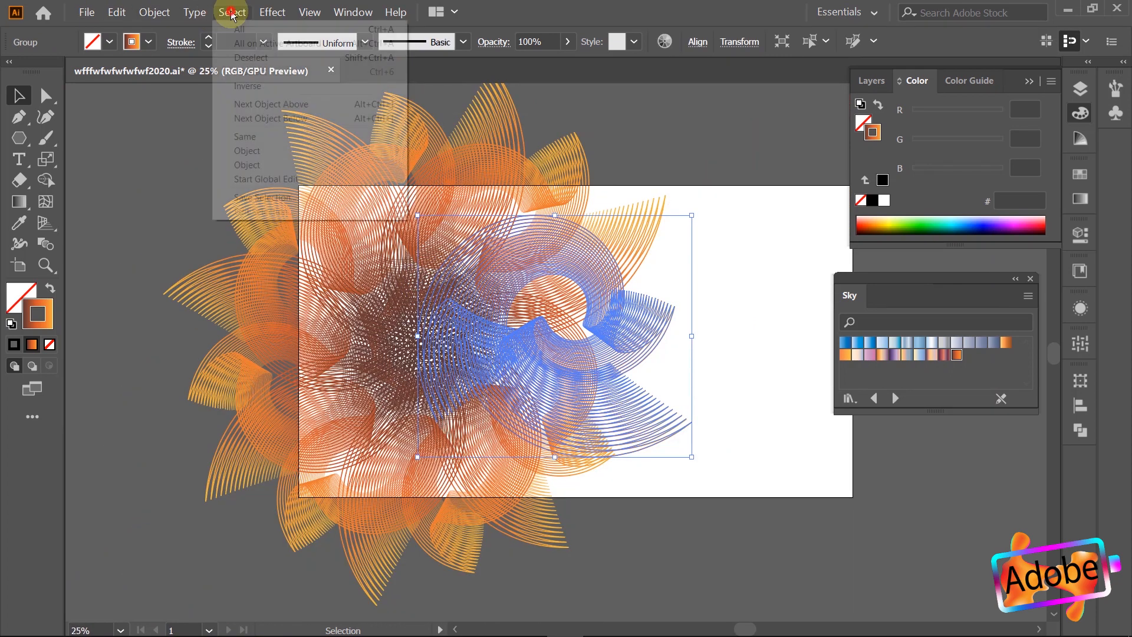
mouse_move(196, 13)
mouse_move(155, 12)
click(223, 176)
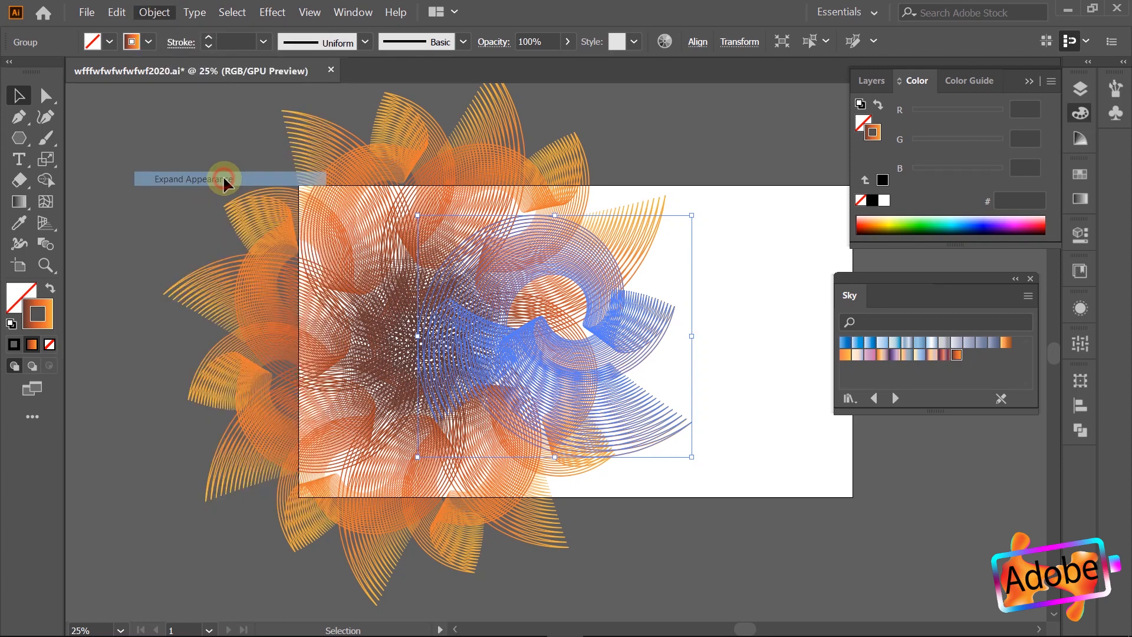
click(711, 139)
Step: Move the expanded flower towards the artboard's centre, scale it down to fit within the artboard and deselect it
drag(455, 277, 555, 284)
scroll(557, 285, down, 2)
drag(681, 180, 606, 216)
click(603, 169)
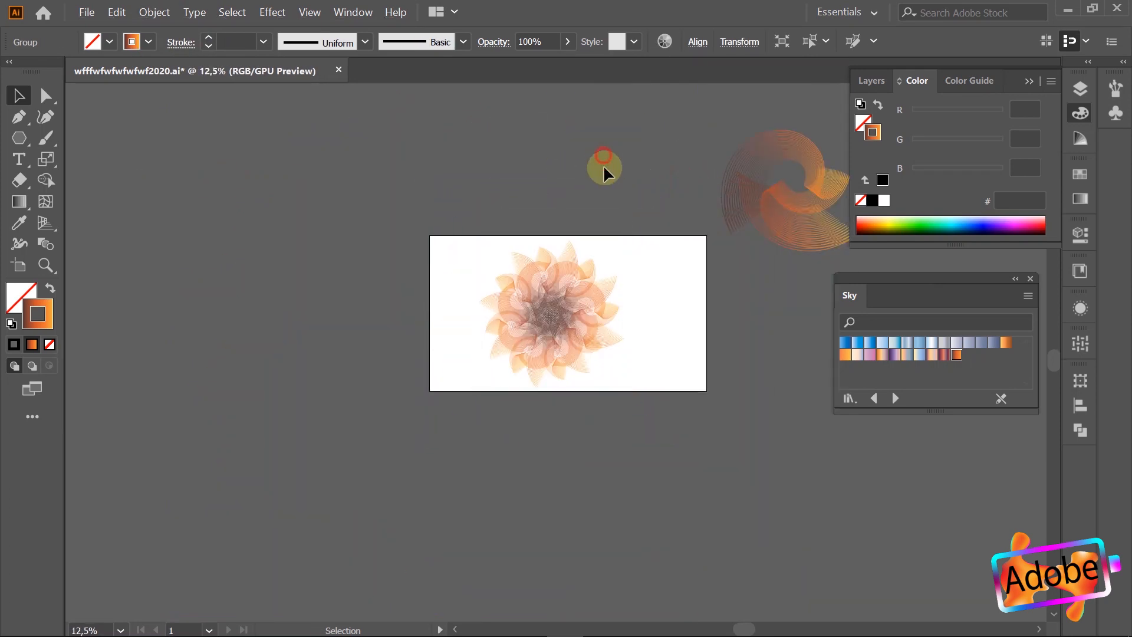
Step: Try a solid black stroke on the flower artwork, undo the recolouring and deselect the flower
scroll(559, 312, up, 5)
scroll(525, 336, up, 2)
scroll(505, 329, down, 4)
click(571, 321)
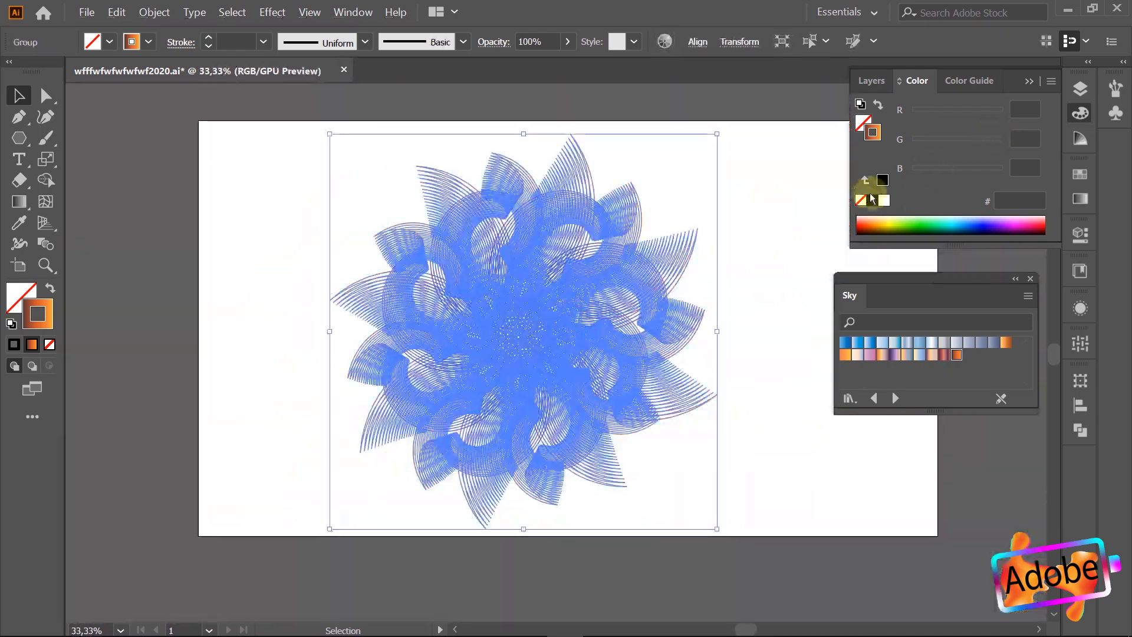
click(870, 199)
click(753, 156)
scroll(752, 153, down, 2)
scroll(749, 208, up, 3)
key(ctrl+z)
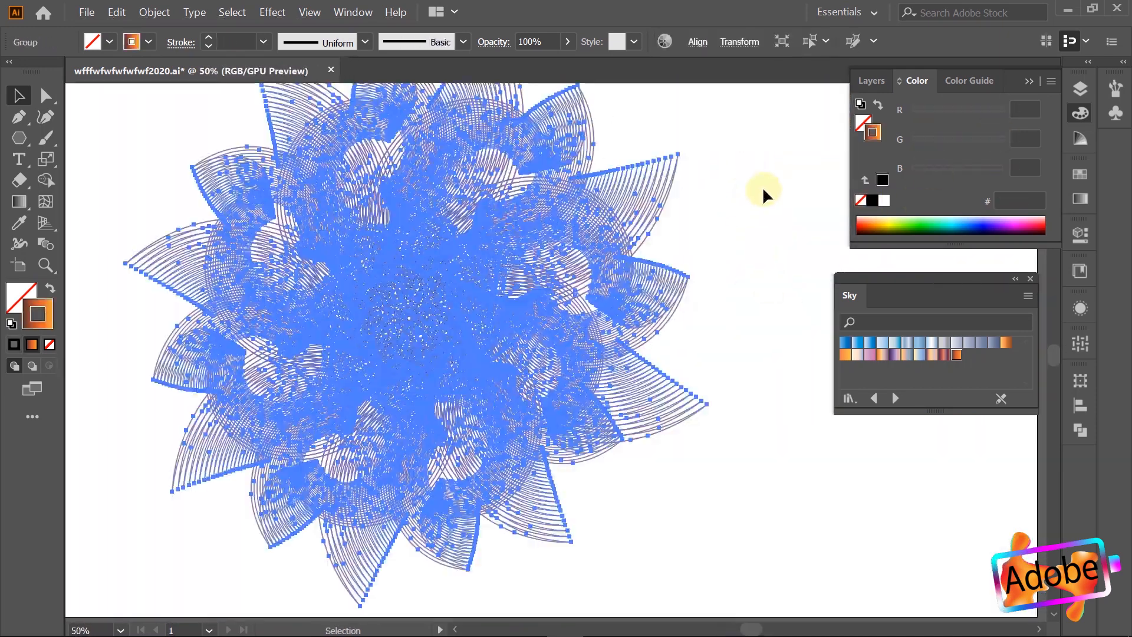
click(762, 186)
Step: Move the flower artwork to the artboard's lower left corner and deselect it
scroll(763, 184, down, 2)
drag(591, 232, 407, 189)
drag(438, 250, 425, 330)
click(523, 430)
scroll(591, 348, down, 2)
drag(471, 298, 407, 267)
click(543, 205)
Step: Move the spiral artwork from outside the artboard onto its upper left corner
drag(772, 167, 450, 236)
click(594, 265)
scroll(555, 264, up, 1)
click(511, 237)
drag(584, 237, 550, 235)
click(420, 241)
Step: Bring the triangle artwork onto the artboard beside the spiral and the flower, and deselect it
drag(378, 251, 560, 373)
click(699, 302)
scroll(699, 302, up, 1)
scroll(699, 302, down, 1)
scroll(698, 298, down, 4)
drag(444, 200, 494, 291)
click(537, 265)
scroll(457, 295, up, 5)
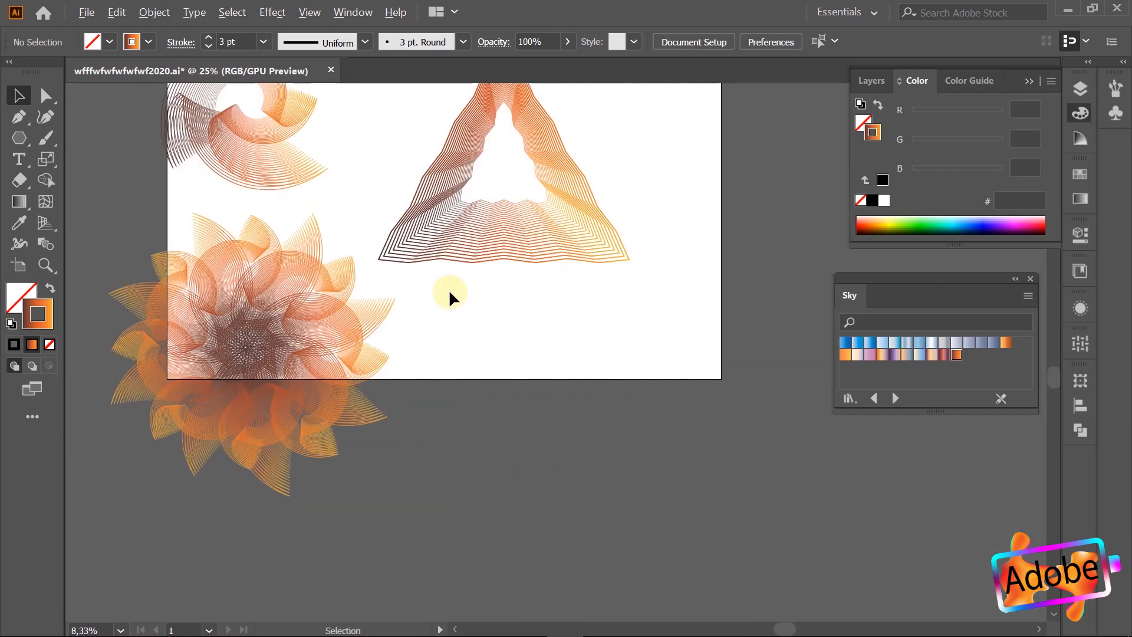
Step: Clear the artboard by moving the triangle, spiral and flower artworks out beyond its left side
scroll(451, 288, up, 2)
scroll(451, 288, up, 1)
scroll(645, 258, down, 1)
drag(583, 287, 251, 200)
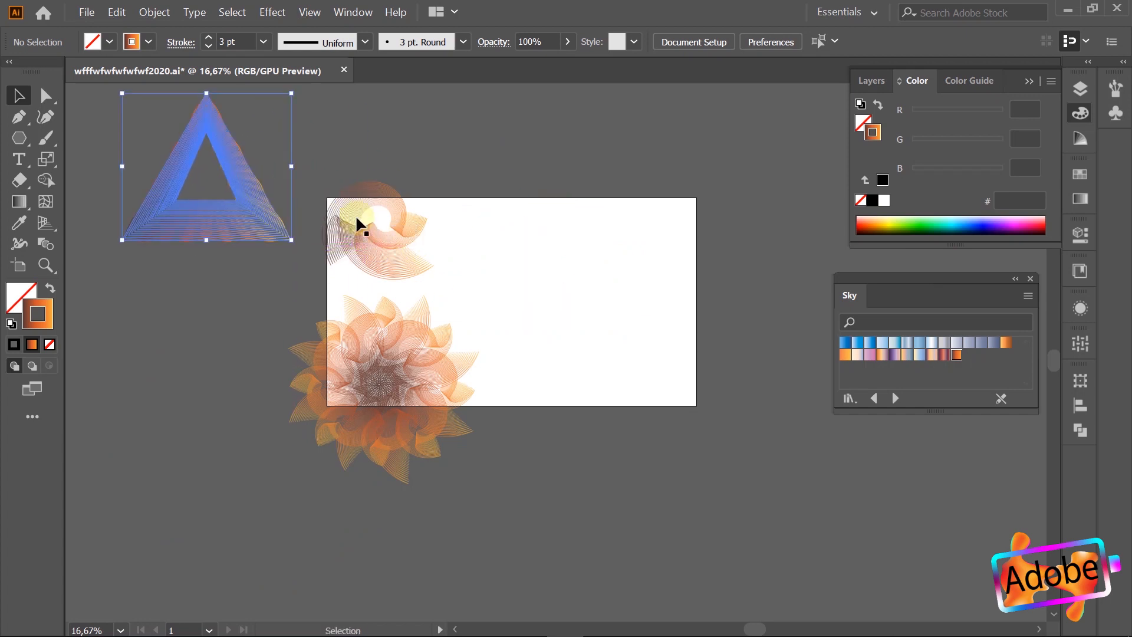
drag(356, 222, 170, 365)
drag(307, 367, 272, 487)
drag(240, 196, 210, 176)
click(567, 201)
Step: Move the triangle nearest the artboard onto its upper middle area
scroll(493, 233, up, 1)
scroll(476, 273, down, 2)
click(321, 137)
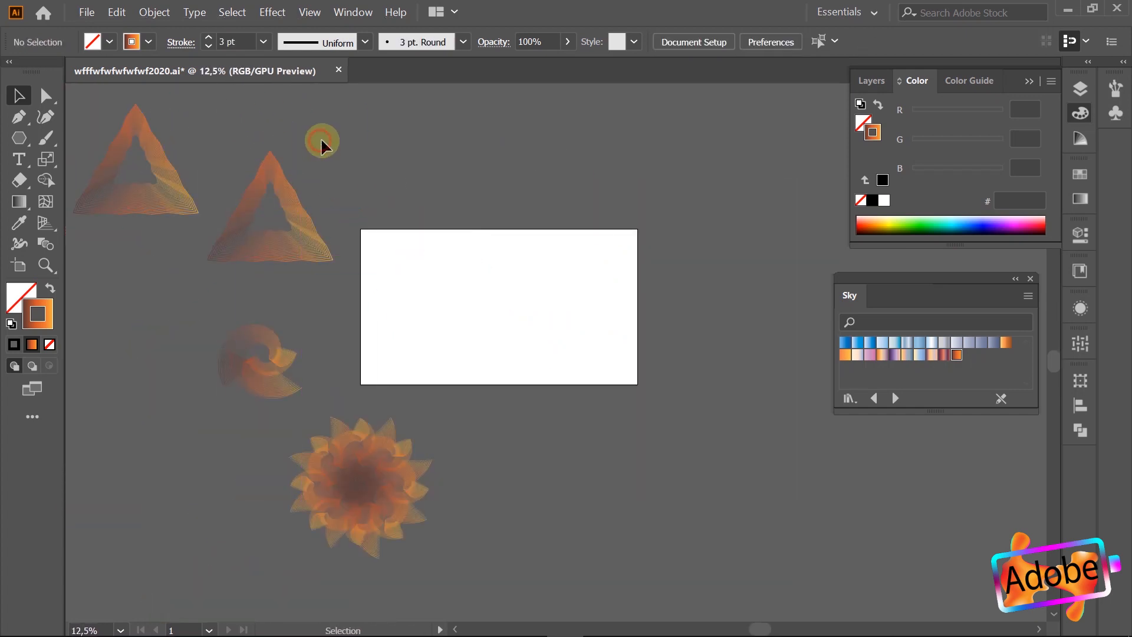
scroll(691, 229, down, 3)
scroll(688, 228, up, 3)
scroll(658, 230, down, 2)
scroll(646, 231, left, 2)
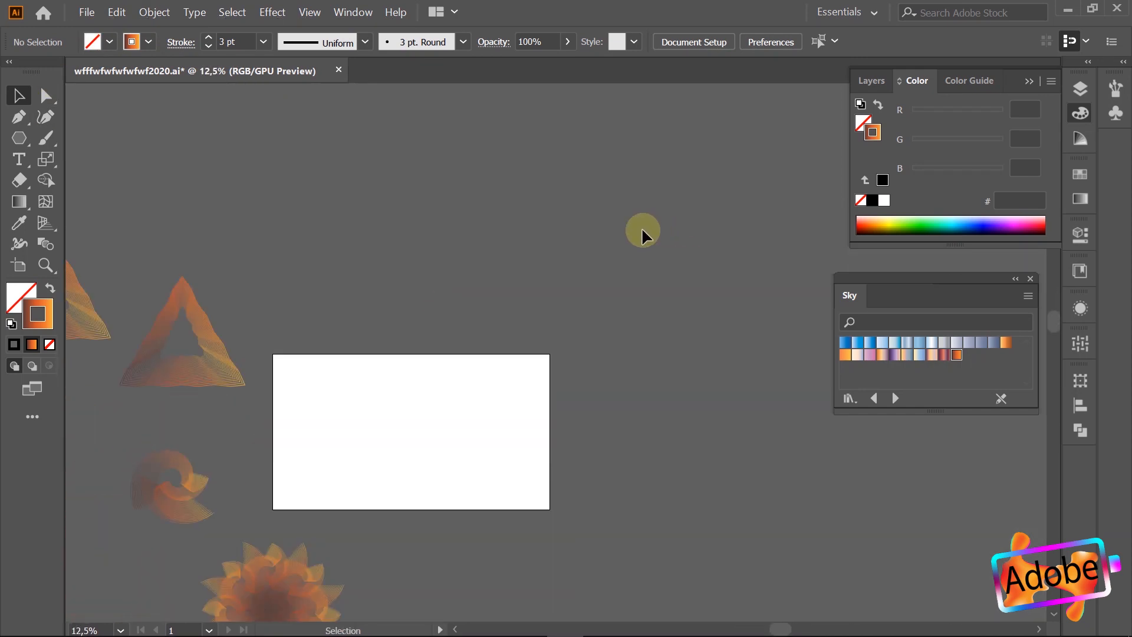
scroll(642, 231, down, 1)
scroll(642, 231, left, 1)
scroll(641, 227, left, 1)
drag(336, 214, 506, 363)
Step: Expand the appearance of the triangle on the artboard
click(272, 12)
mouse_move(155, 12)
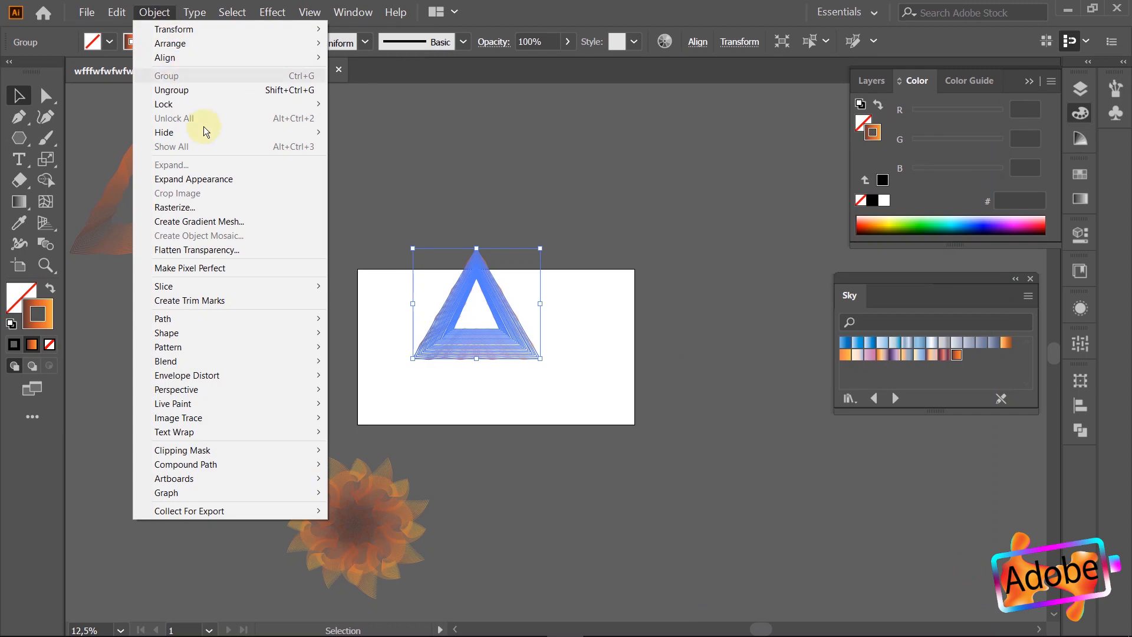
click(221, 178)
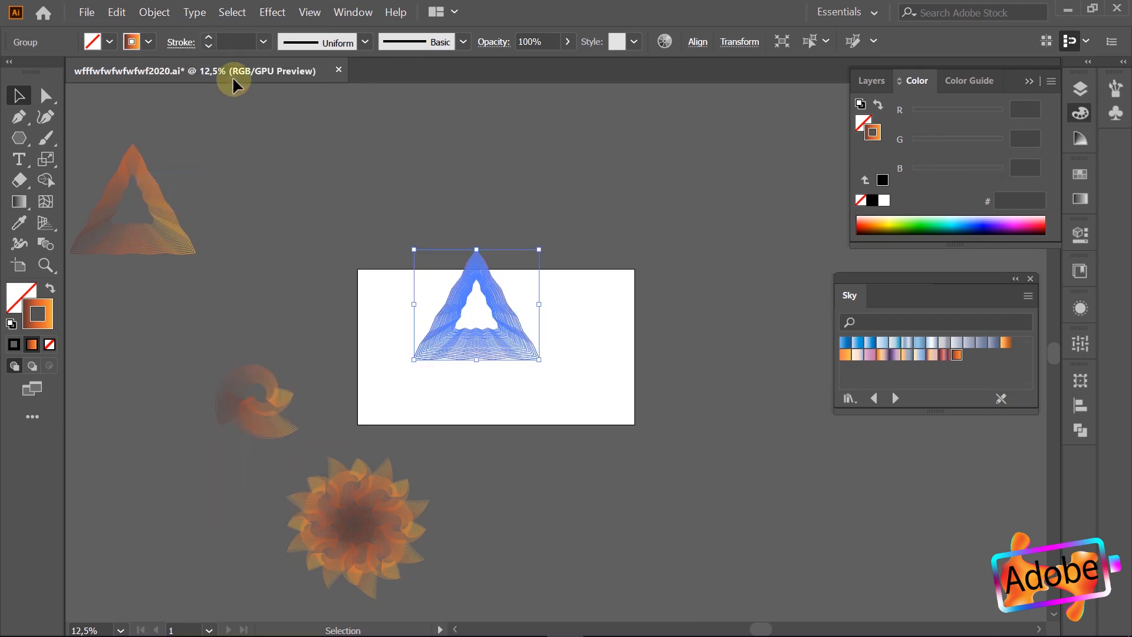
Step: Start a Tweak effect on the expanded triangle with preview on, horizontal amount 2% and vertical amount 4%
click(272, 11)
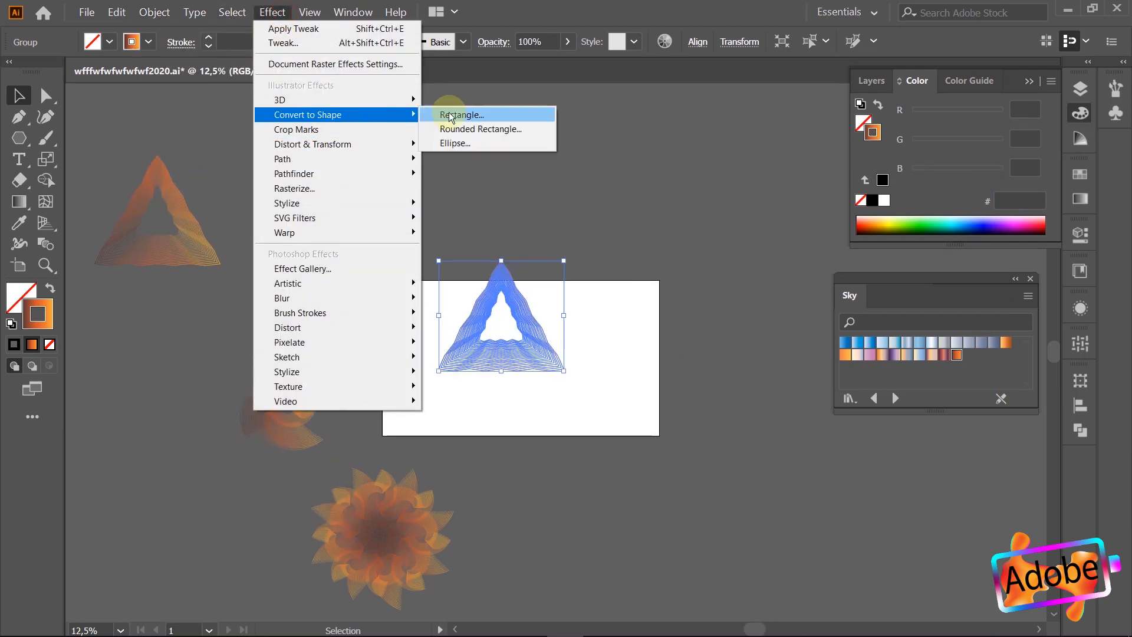
mouse_move(390, 143)
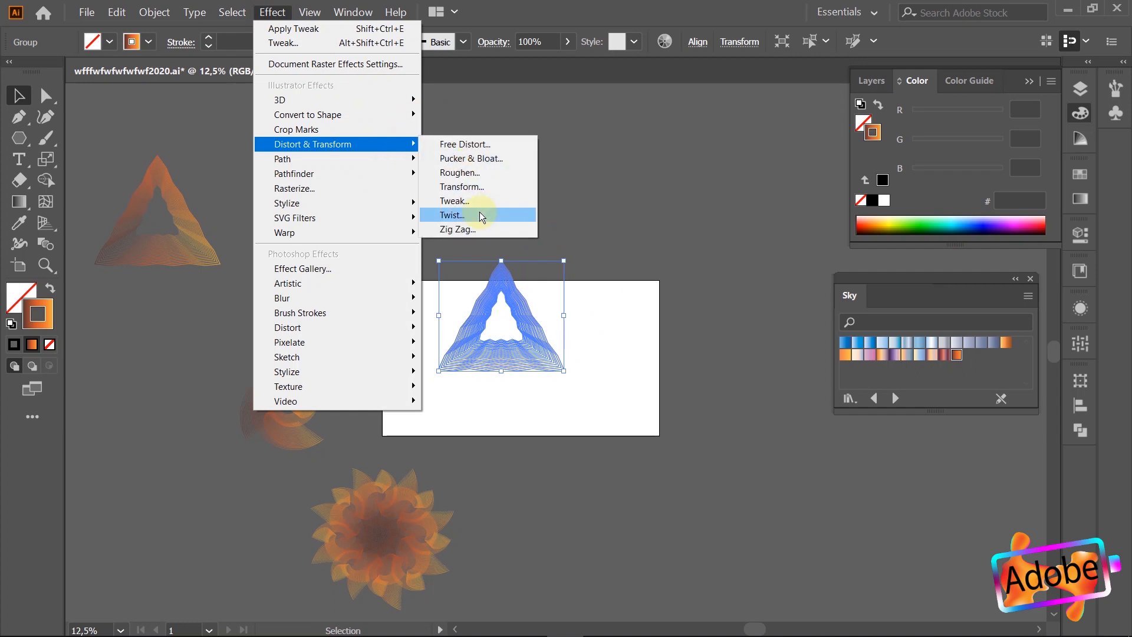
click(476, 201)
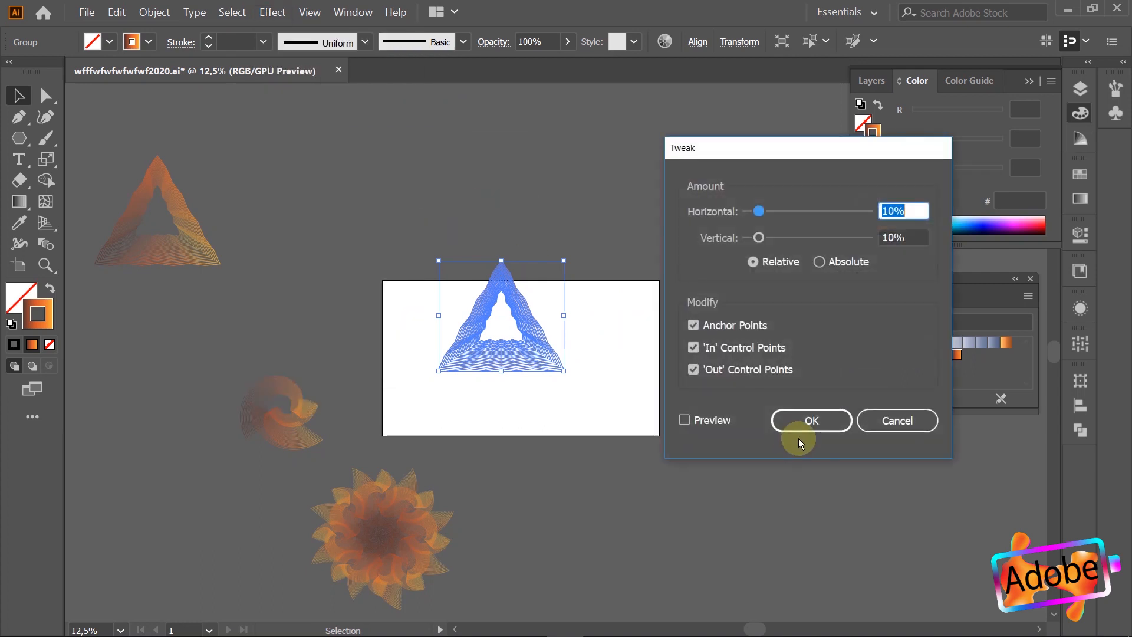
click(702, 415)
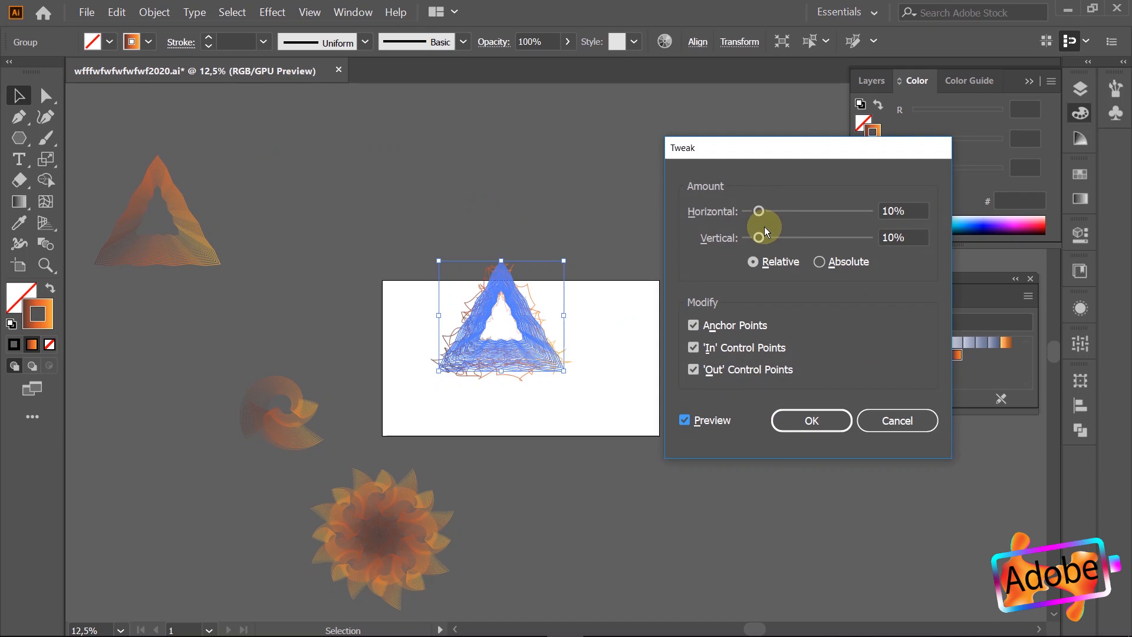
drag(759, 238, 753, 213)
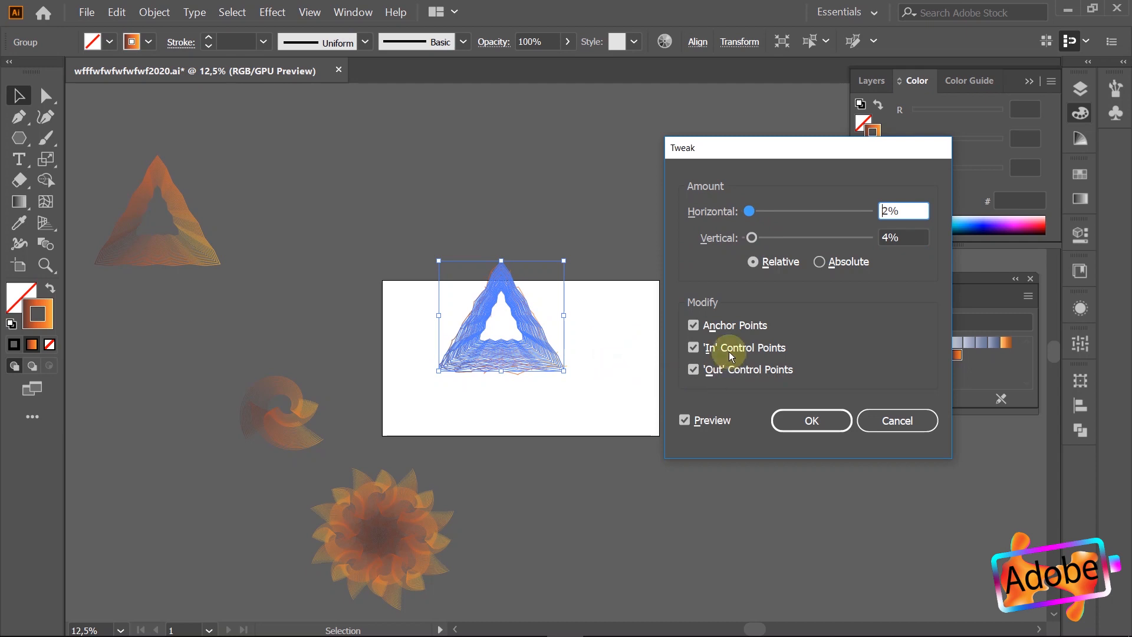
Step: Try the Tweak effect's anchor point and control point options, apply the effect and deselect the triangle
click(693, 348)
click(691, 372)
click(690, 348)
click(691, 326)
click(693, 326)
click(802, 419)
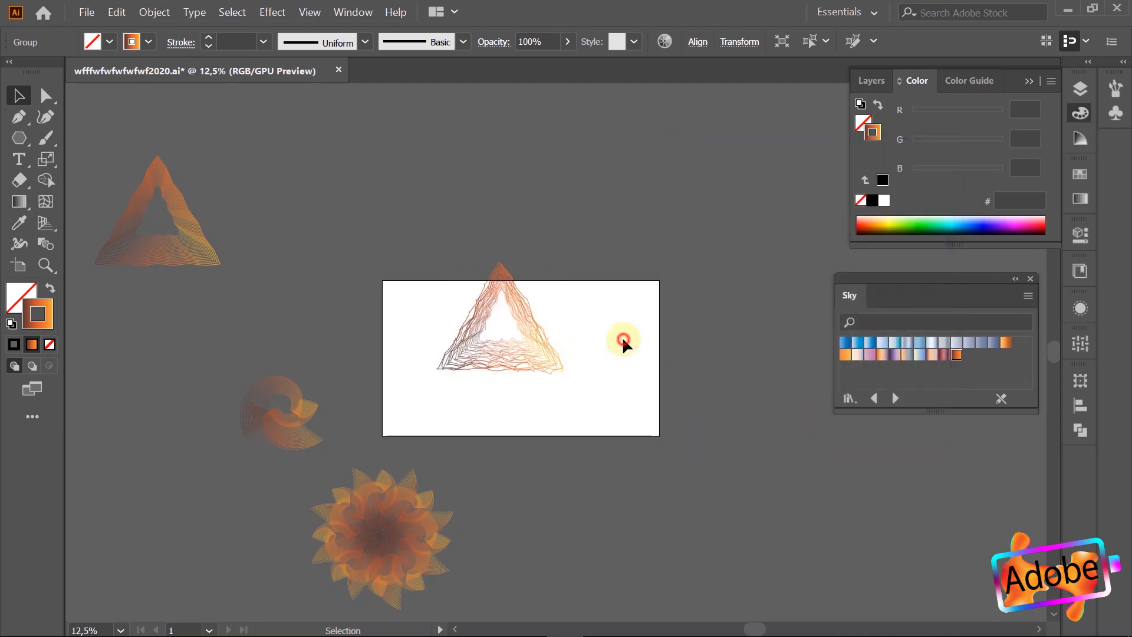
click(622, 341)
Step: Inspect the tweaked triangle and move it off the artboard beyond its upper left corner
scroll(542, 325, up, 3)
scroll(480, 321, down, 1)
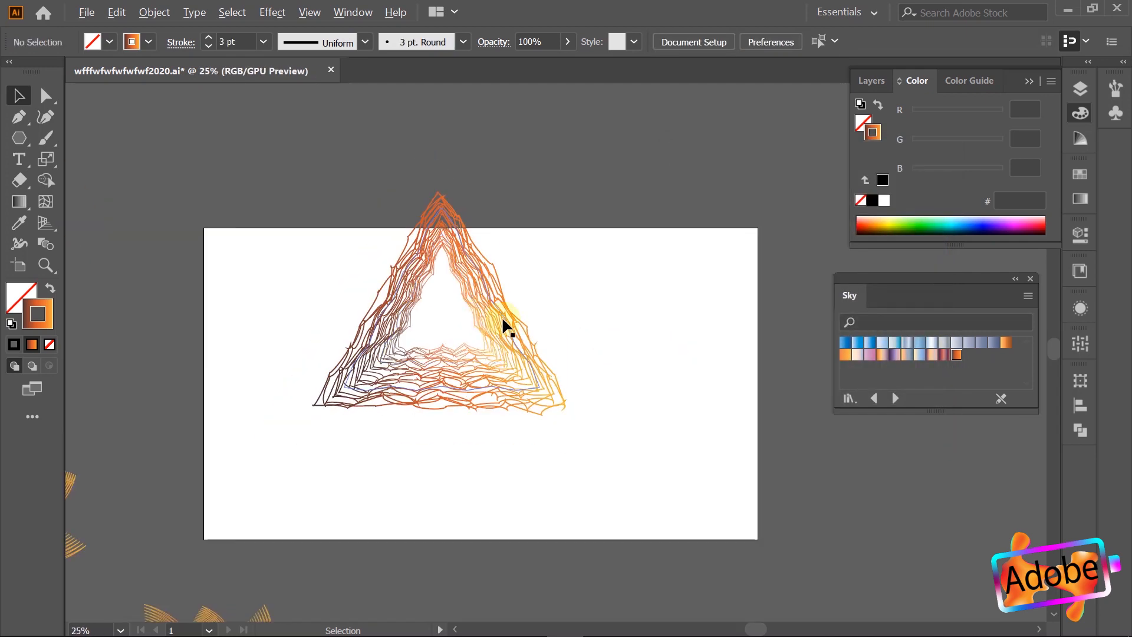
scroll(502, 322, down, 1)
drag(500, 321, 369, 211)
click(532, 179)
click(360, 259)
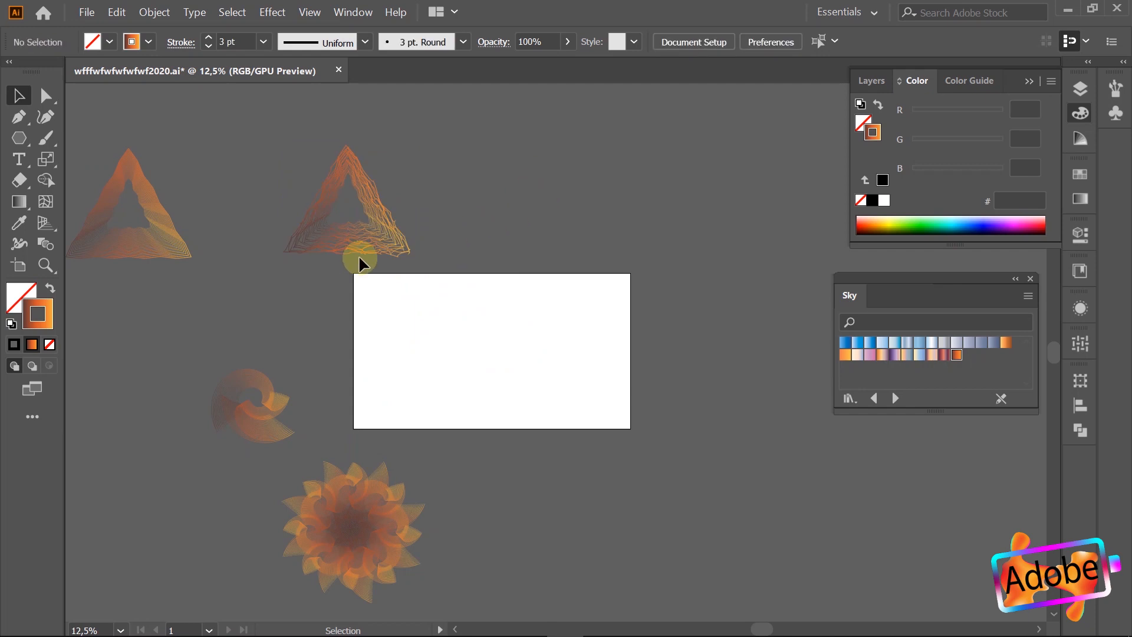
Step: Place the spiral artwork on the empty artboard, slightly left of its centre
scroll(360, 259, up, 1)
scroll(351, 252, down, 1)
drag(261, 414, 494, 353)
click(590, 276)
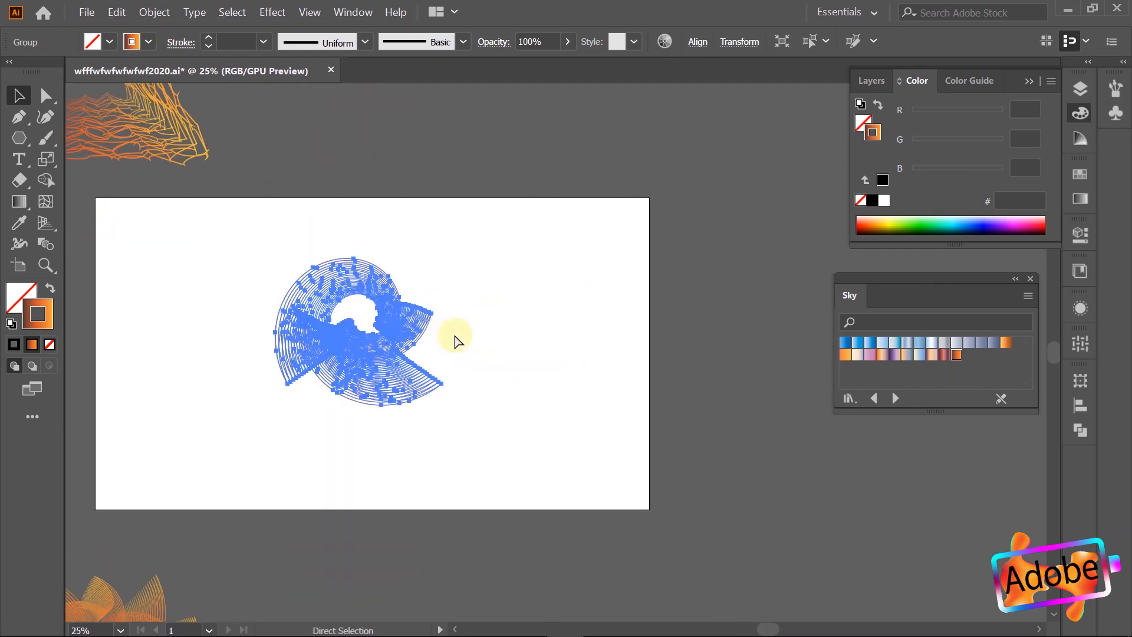
Step: Try a Twist effect with an angle of 285° on the spiral
click(284, 13)
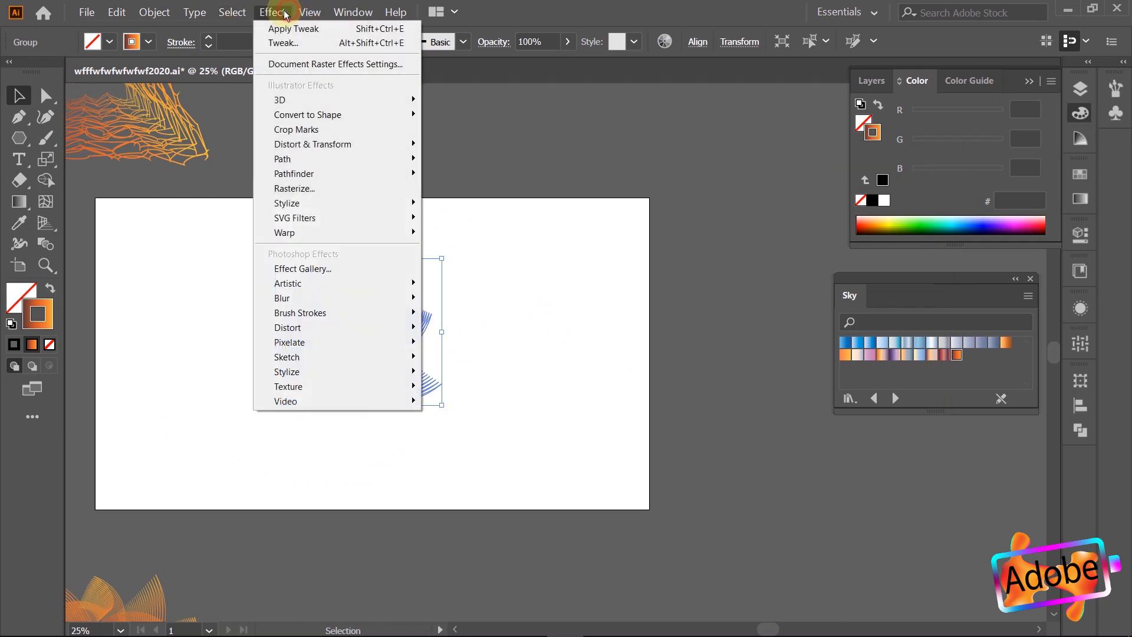
mouse_move(330, 145)
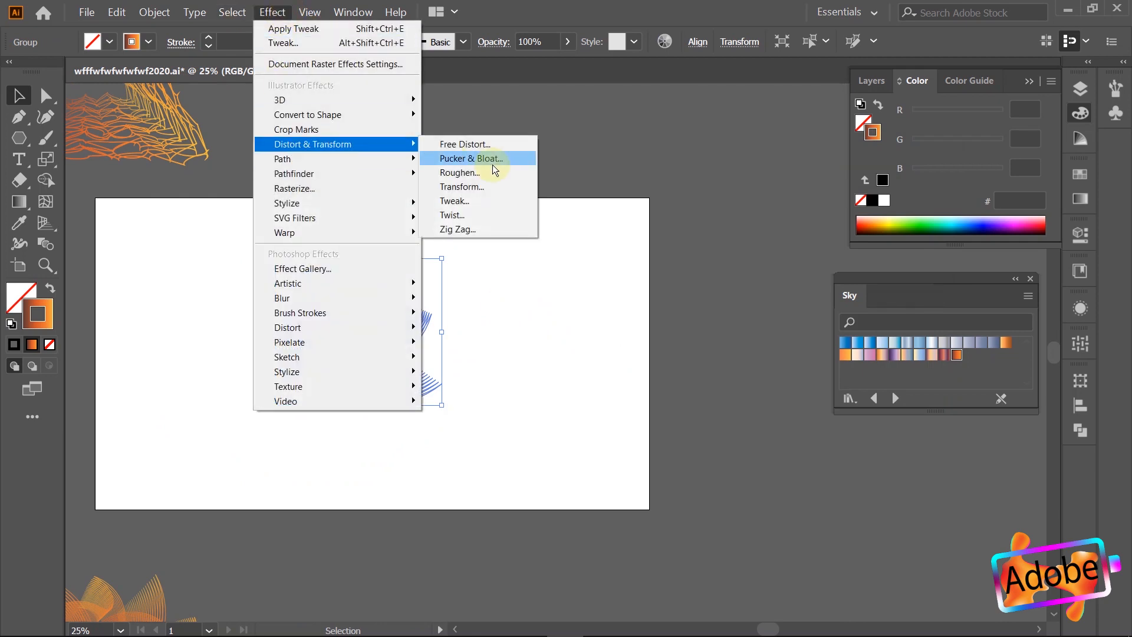
click(508, 216)
click(621, 263)
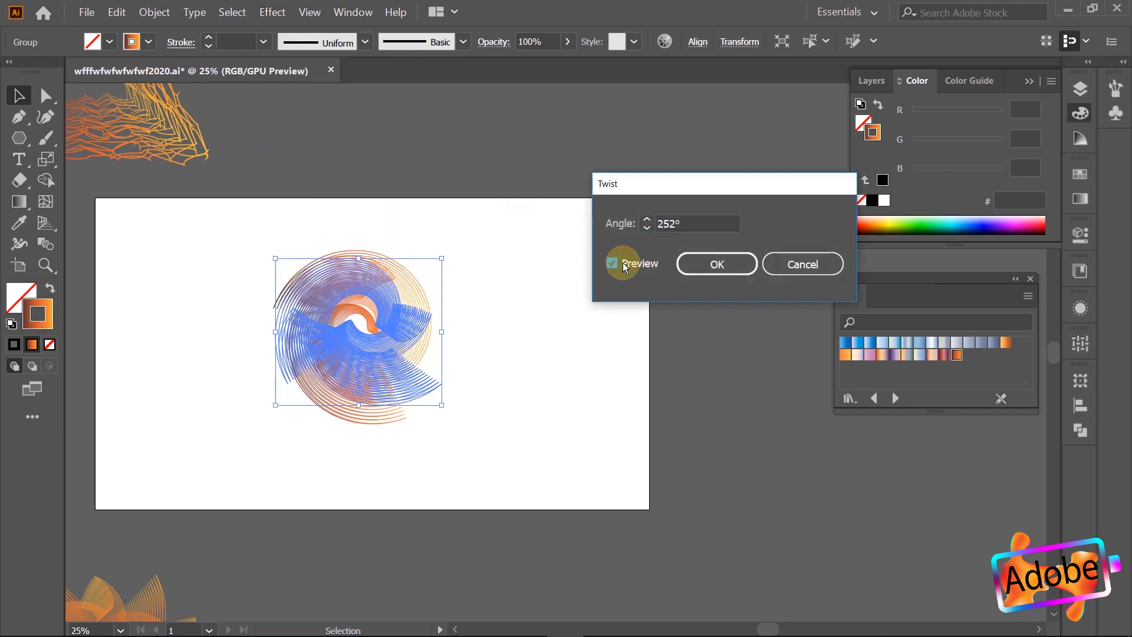
click(647, 221)
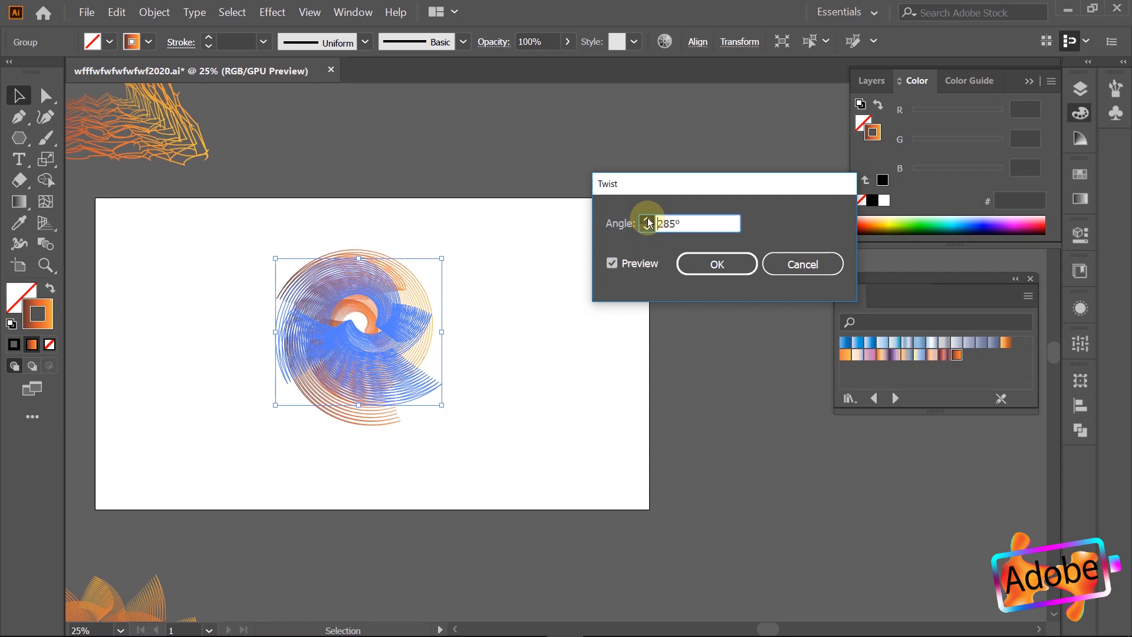
click(717, 263)
click(611, 284)
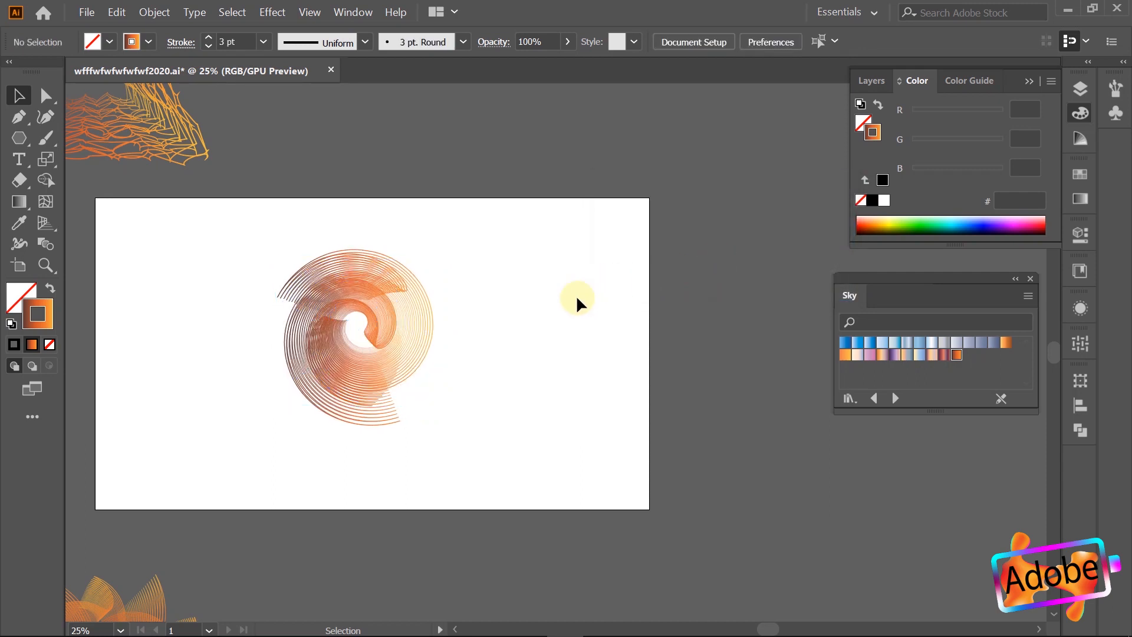
Step: Inspect the twisted spiral and undo its Twist effect
scroll(331, 346, up, 2)
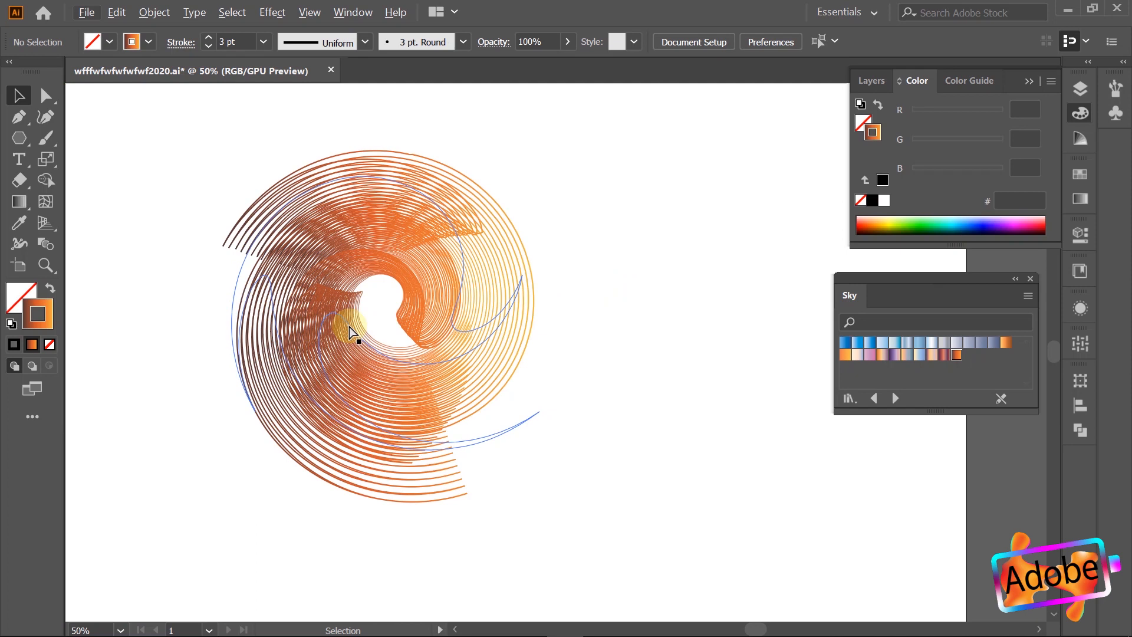
click(357, 325)
click(657, 213)
Step: Start a Roughen effect on the spiral with preview on, size 2% and detail 1/in
click(442, 285)
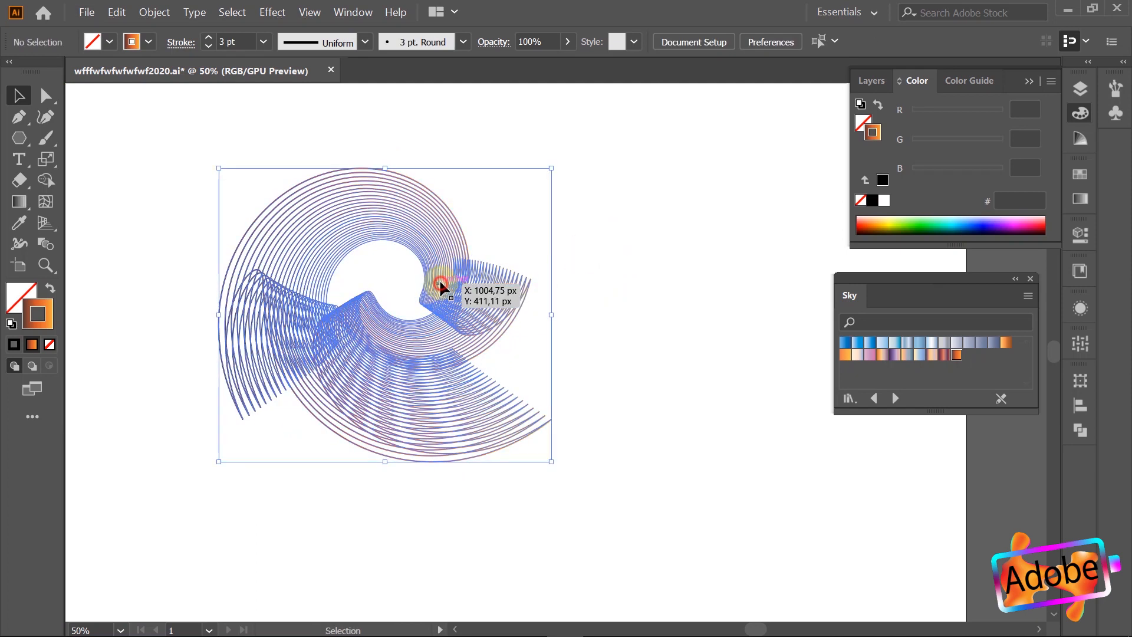
click(272, 12)
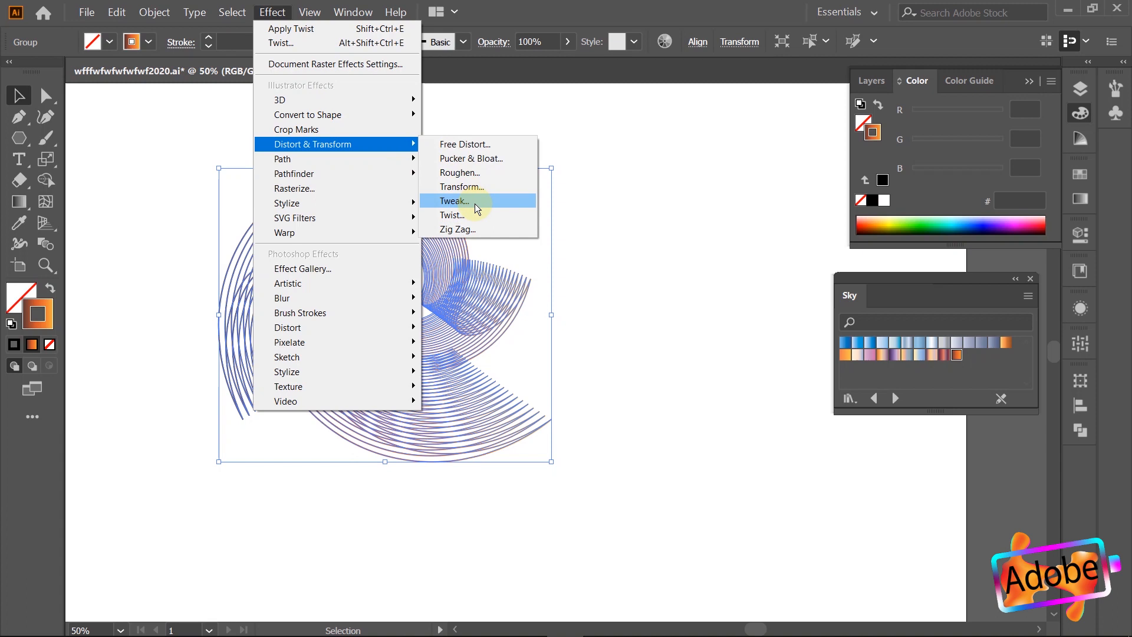
click(463, 175)
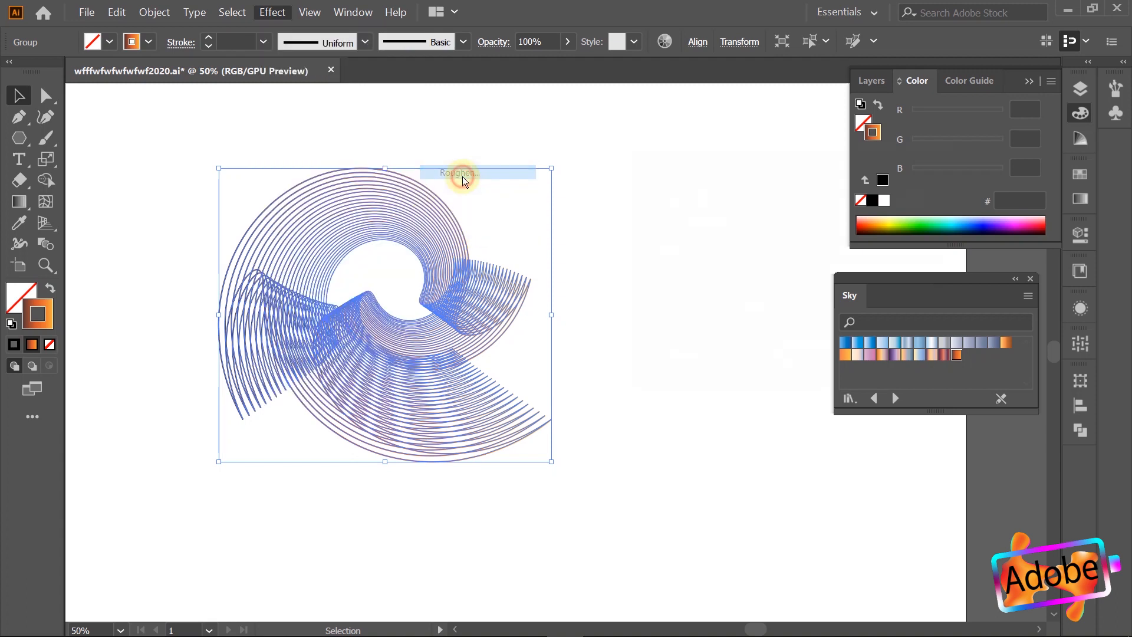
click(650, 358)
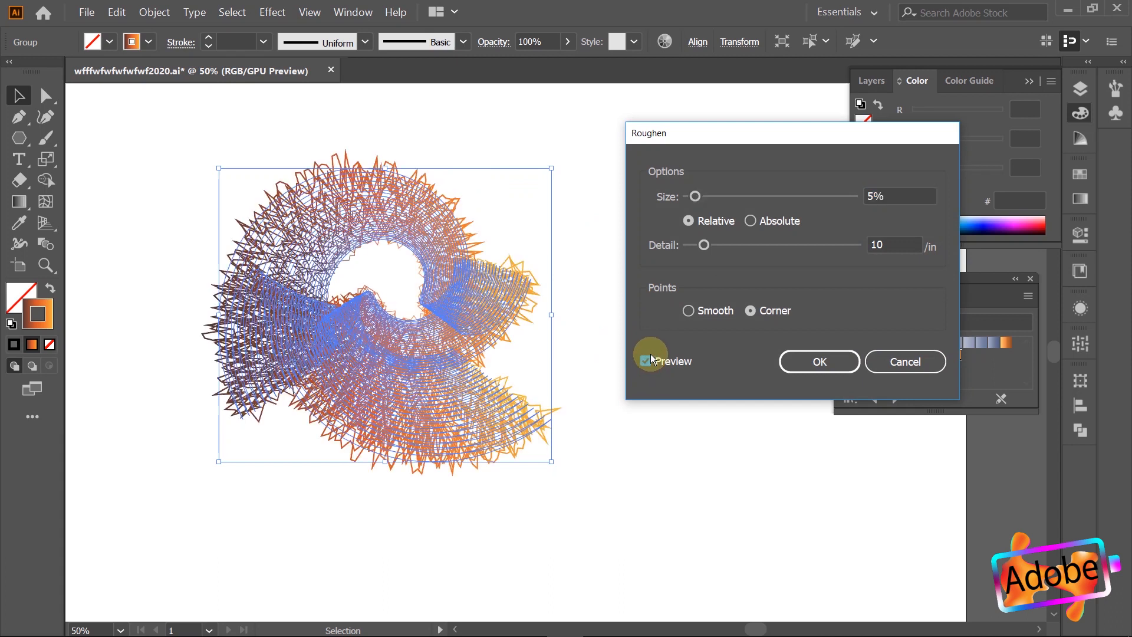
drag(703, 240, 688, 243)
drag(696, 196, 691, 195)
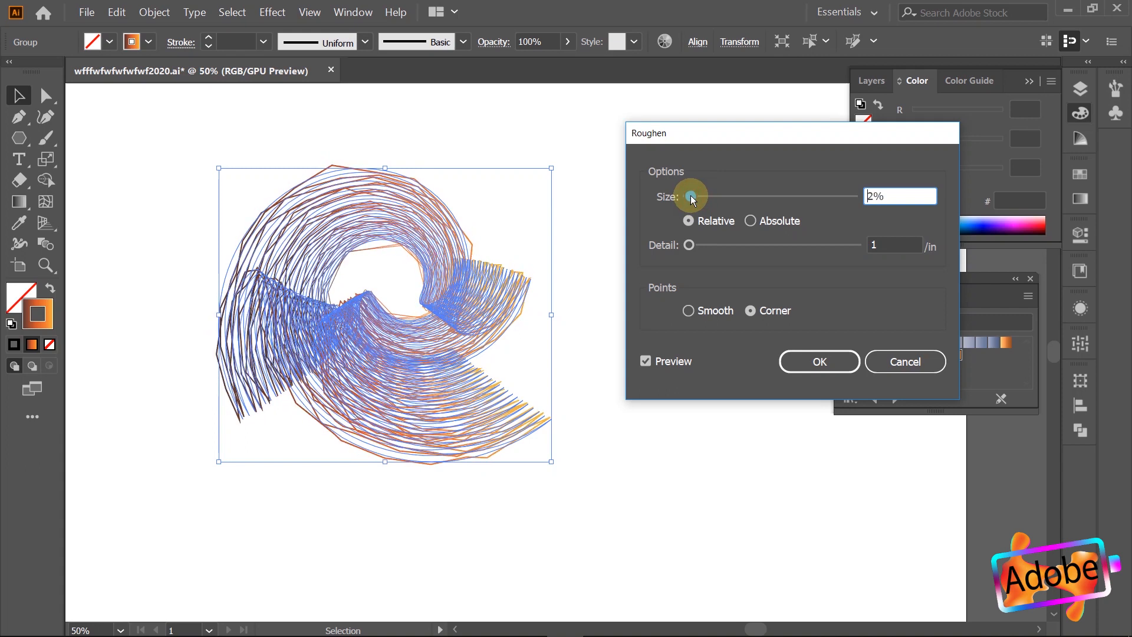
Step: Set the Roughen size to 1% and detail to 4/in with corner points, apply the effect and deselect the spiral
click(689, 244)
drag(689, 246, 700, 246)
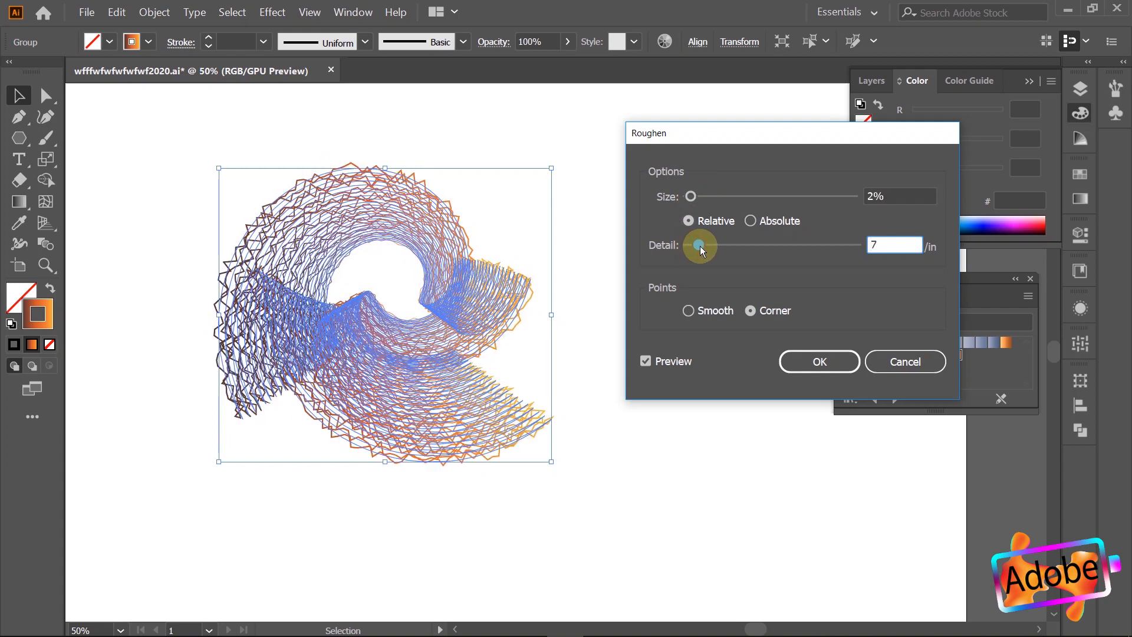
drag(694, 199, 684, 197)
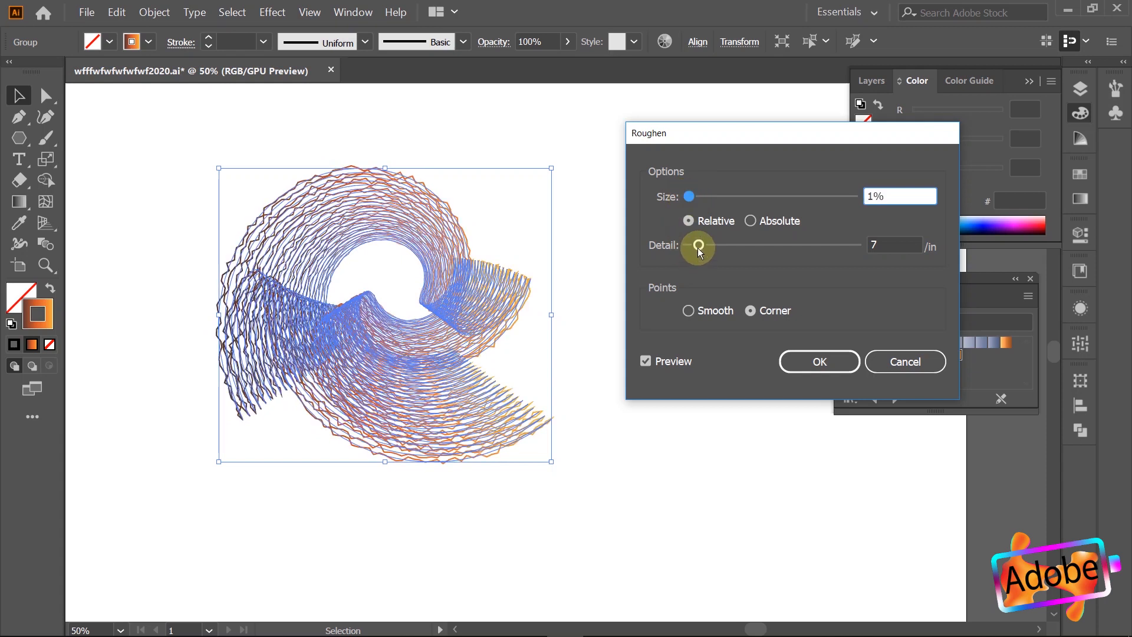
drag(698, 246, 697, 247)
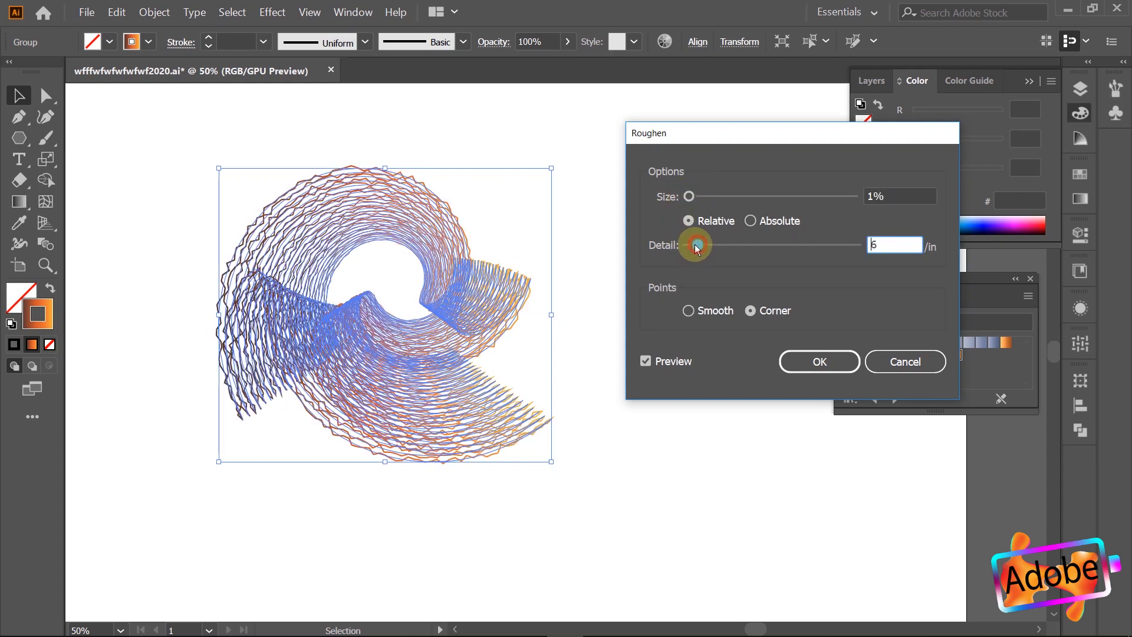
click(713, 314)
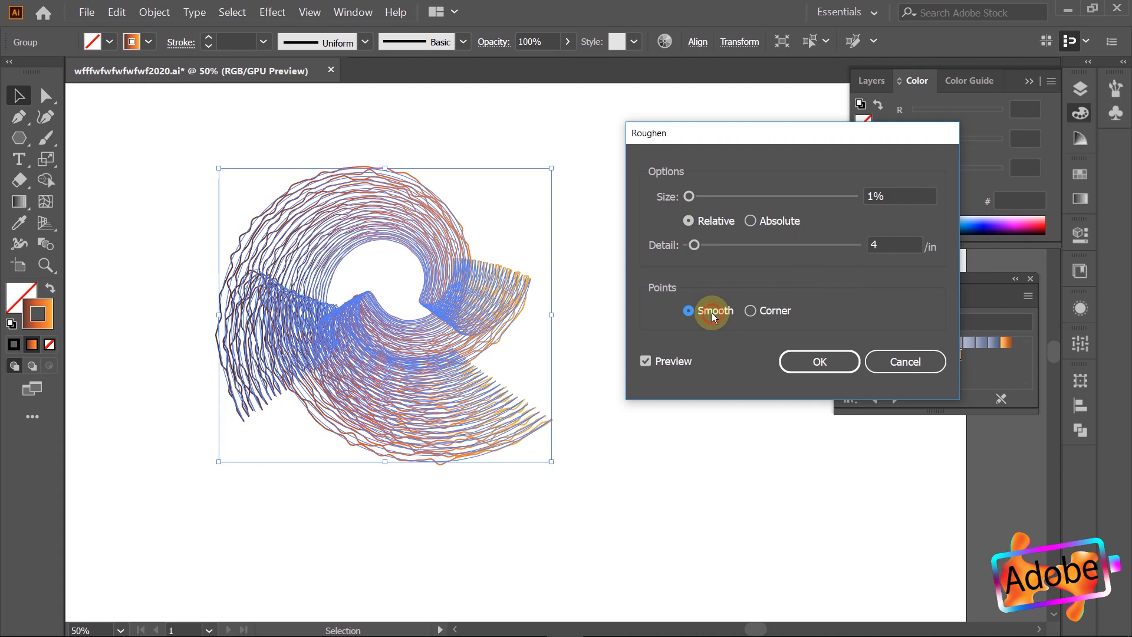
click(749, 311)
click(819, 357)
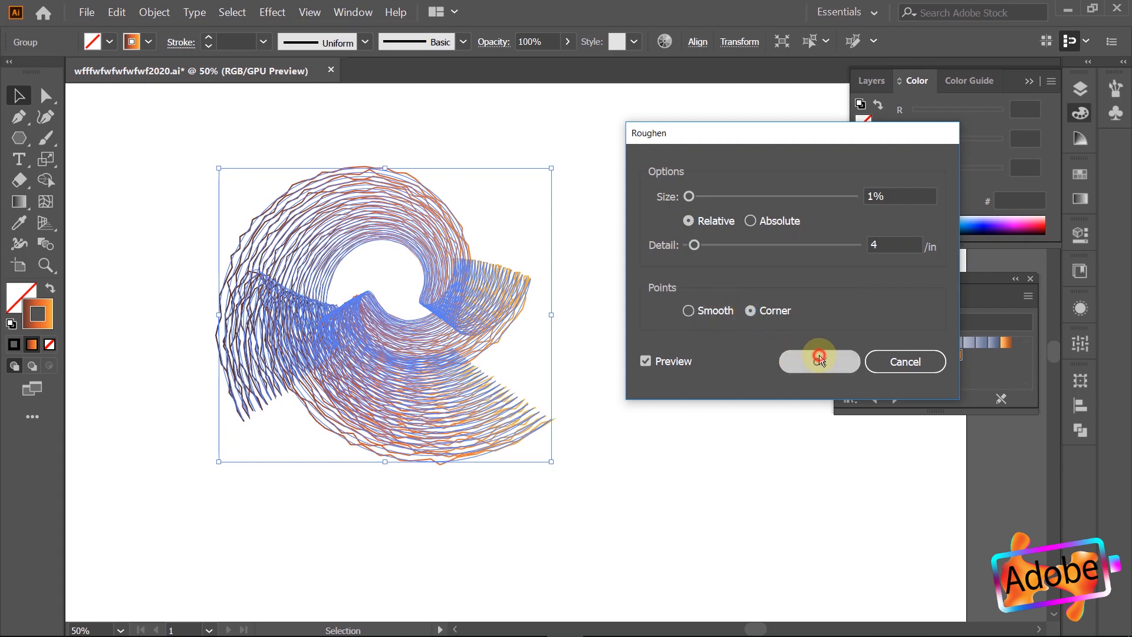
click(600, 245)
Step: Move the roughened spiral off the artboard to the left and bring the smooth spiral onto the artboard
scroll(599, 238, down, 3)
drag(534, 288, 242, 258)
click(304, 214)
drag(272, 311, 590, 223)
click(609, 213)
Step: Apply a Pucker & Bloat effect of -123% to the smooth spiral on the artboard with preview on
scroll(609, 194, up, 2)
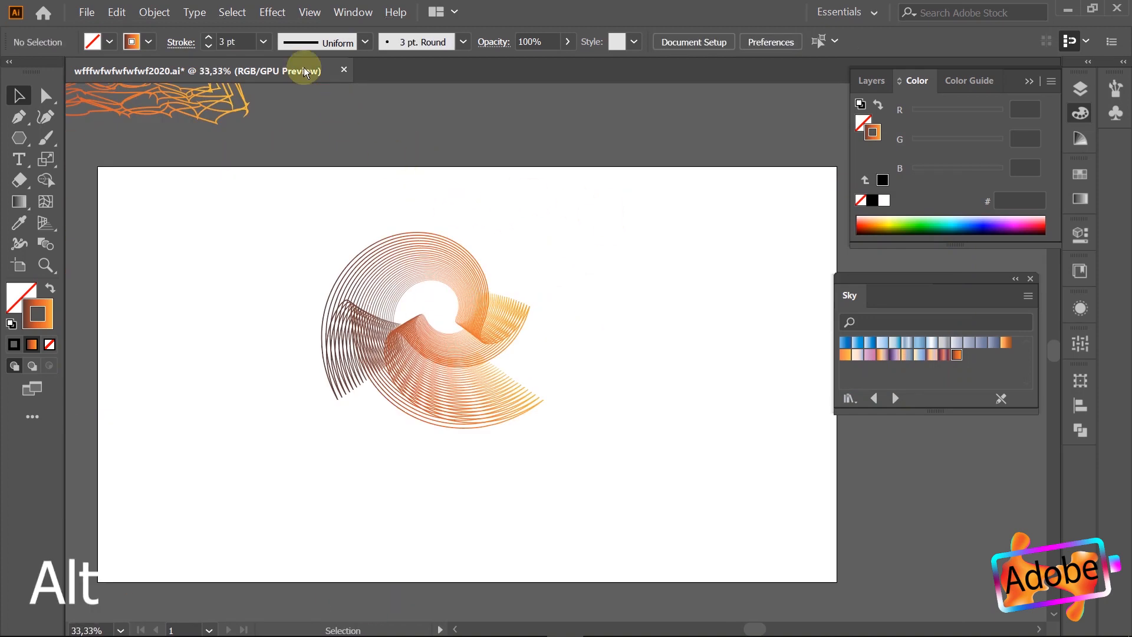
click(505, 347)
click(270, 12)
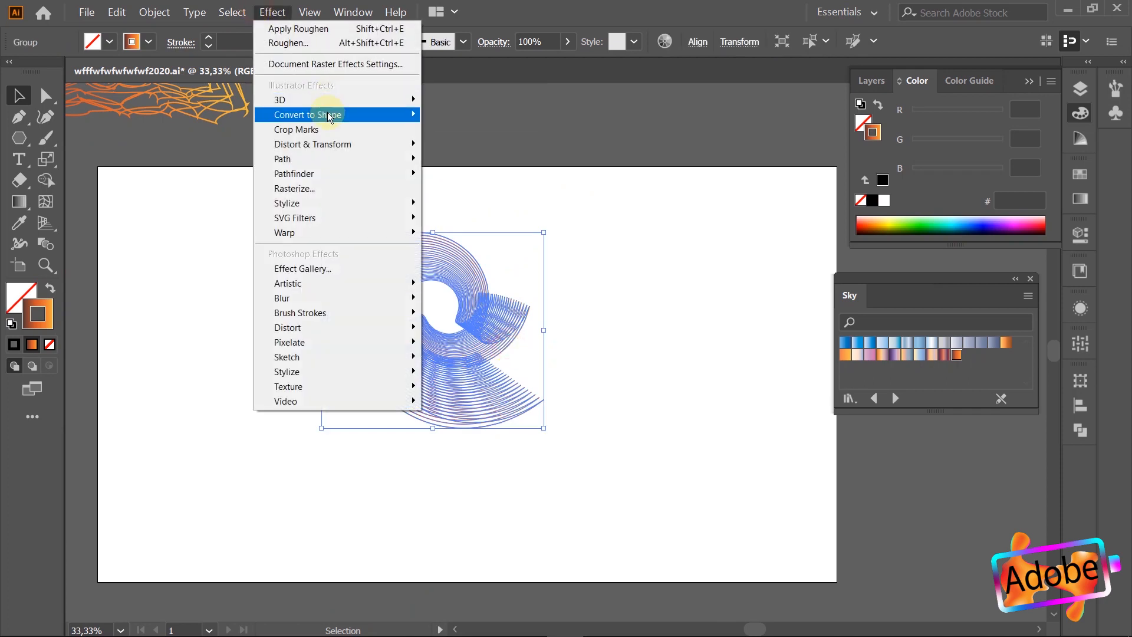
mouse_move(327, 115)
mouse_move(325, 144)
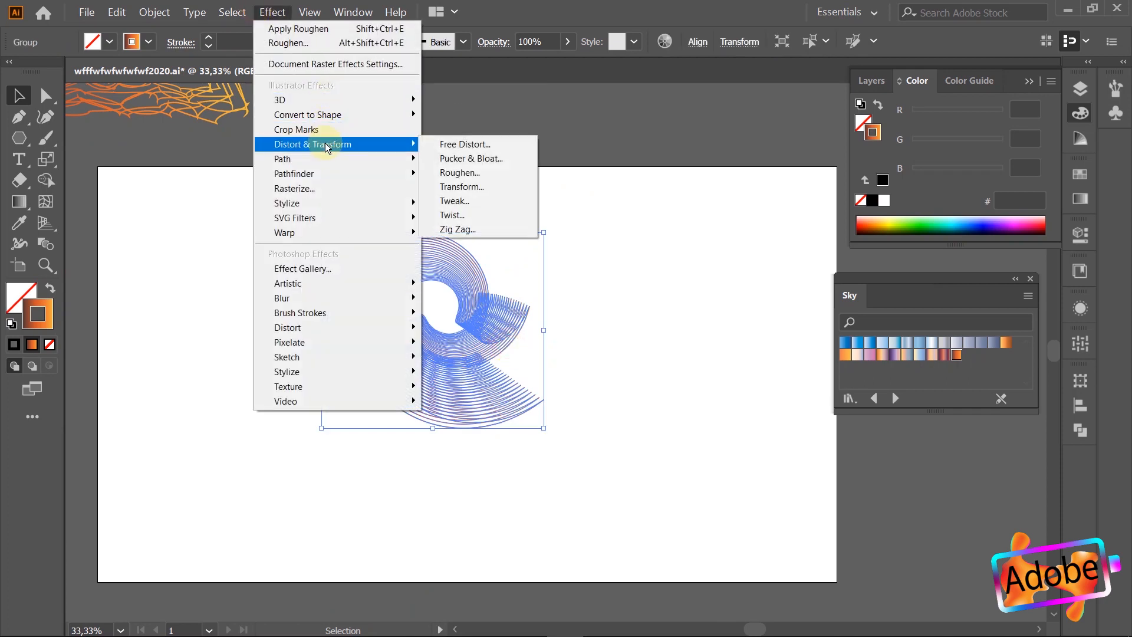
click(489, 157)
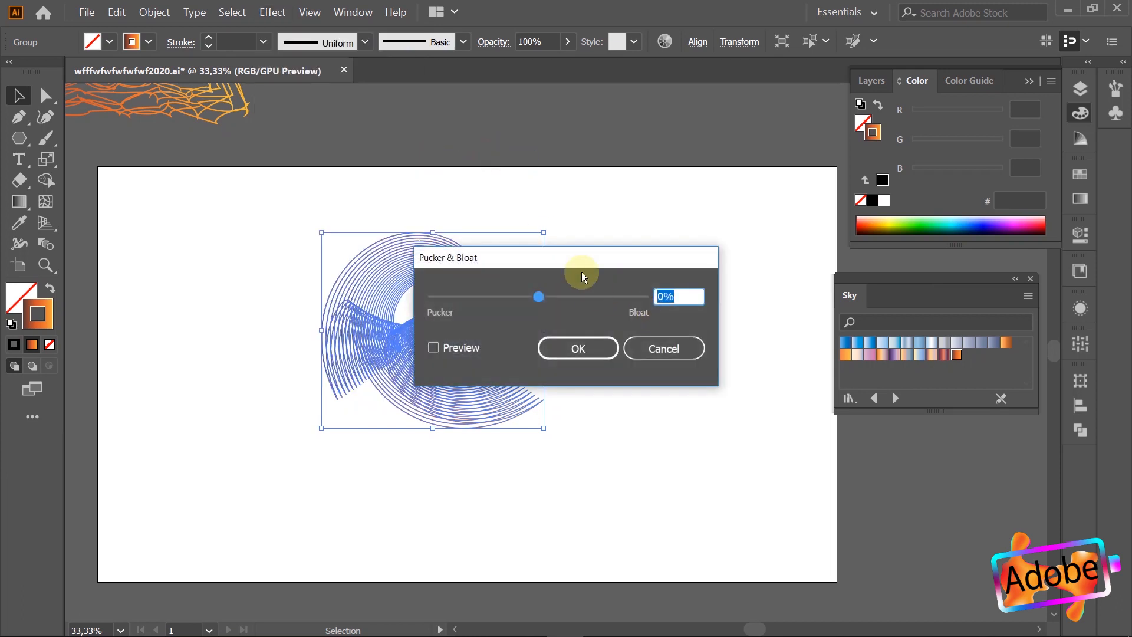
drag(684, 218, 603, 243)
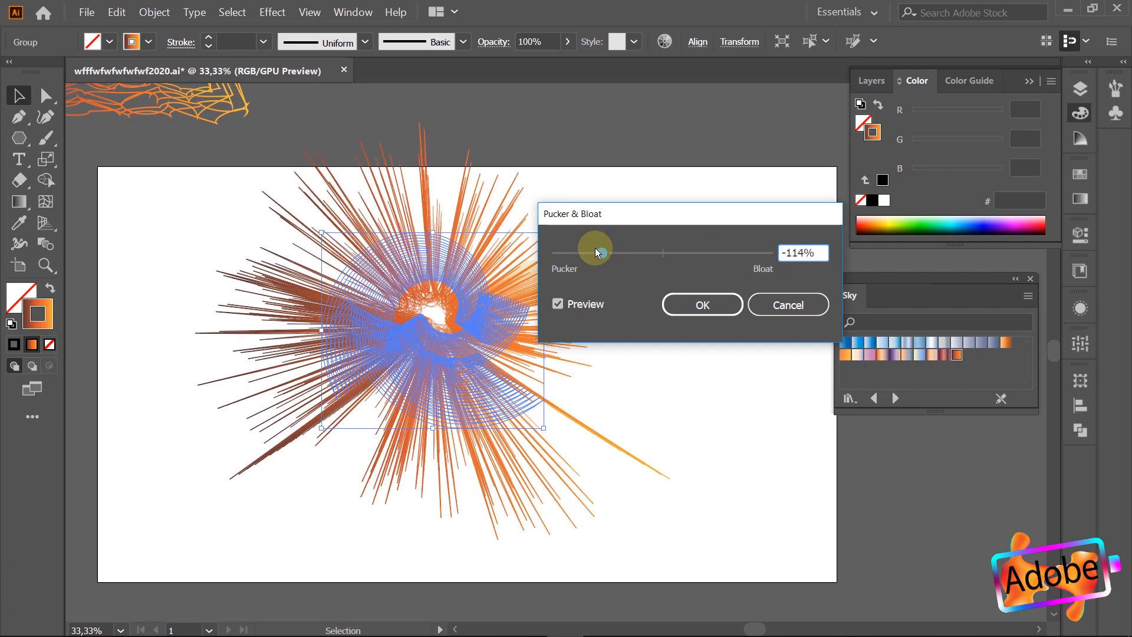
drag(592, 253, 598, 251)
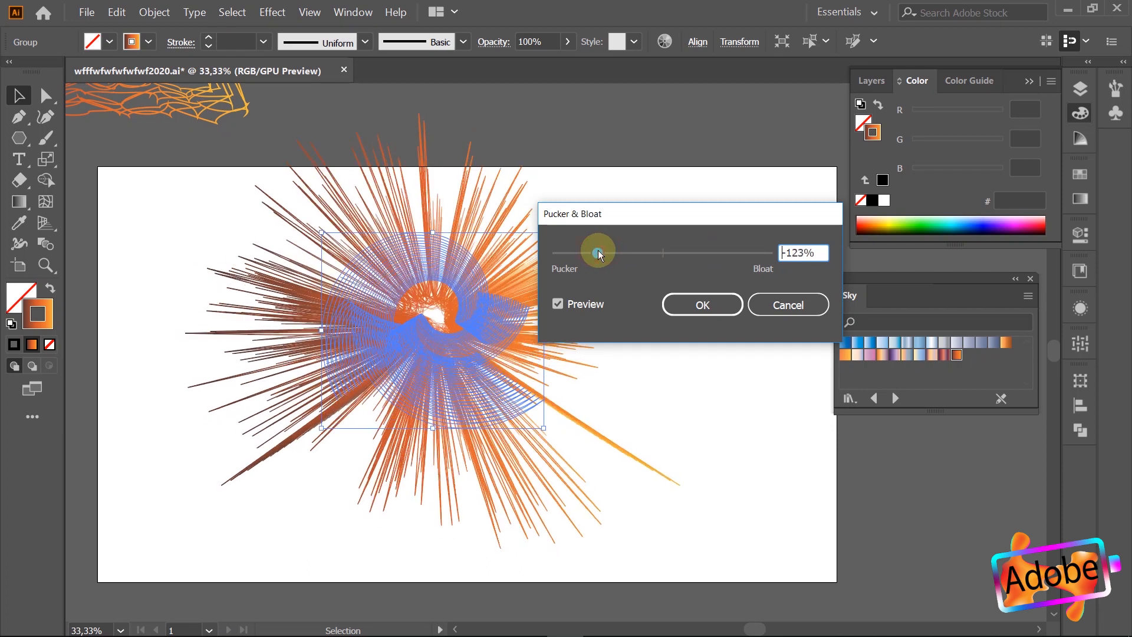
click(697, 298)
Step: Shift the puckered starburst toward the artboard's lower-left corner and expand its appearance
click(691, 280)
scroll(689, 278, down, 1)
drag(537, 309, 364, 401)
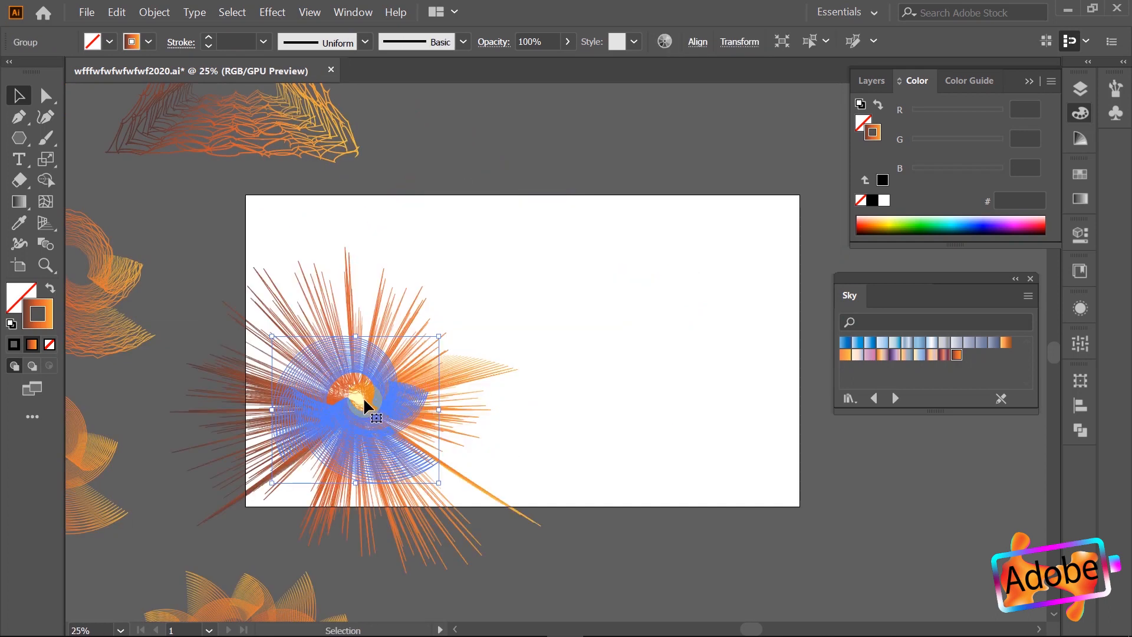
click(230, 12)
mouse_move(174, 16)
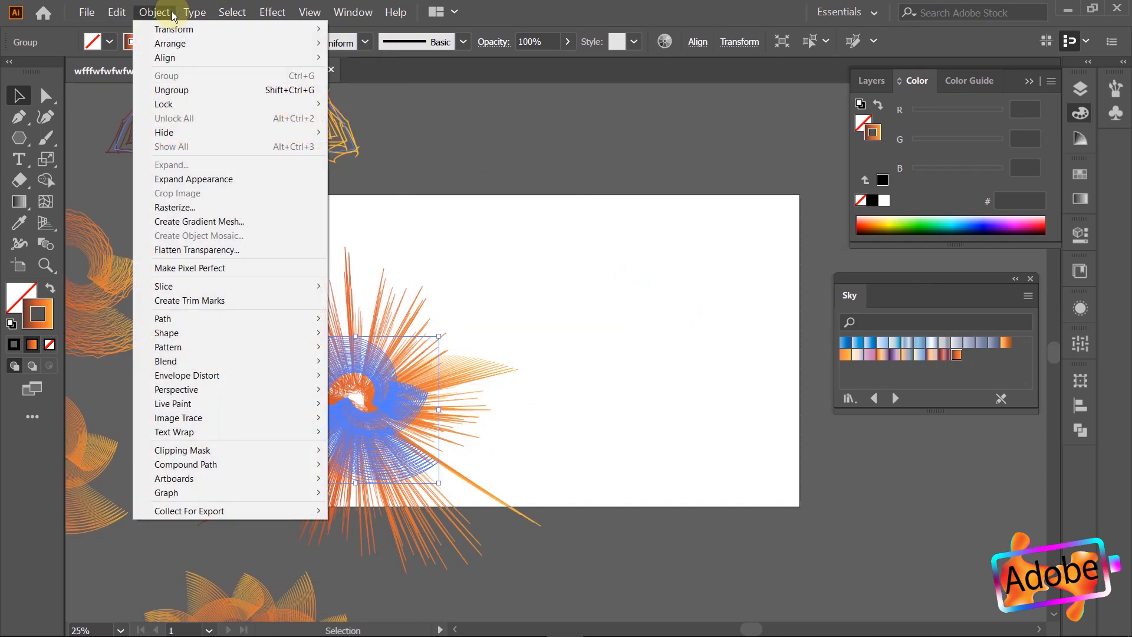
click(193, 179)
click(606, 303)
Step: Move the expanded starburst off the artboard to the area above it and deselect it
drag(373, 420, 587, 156)
key(ctrl+minus)
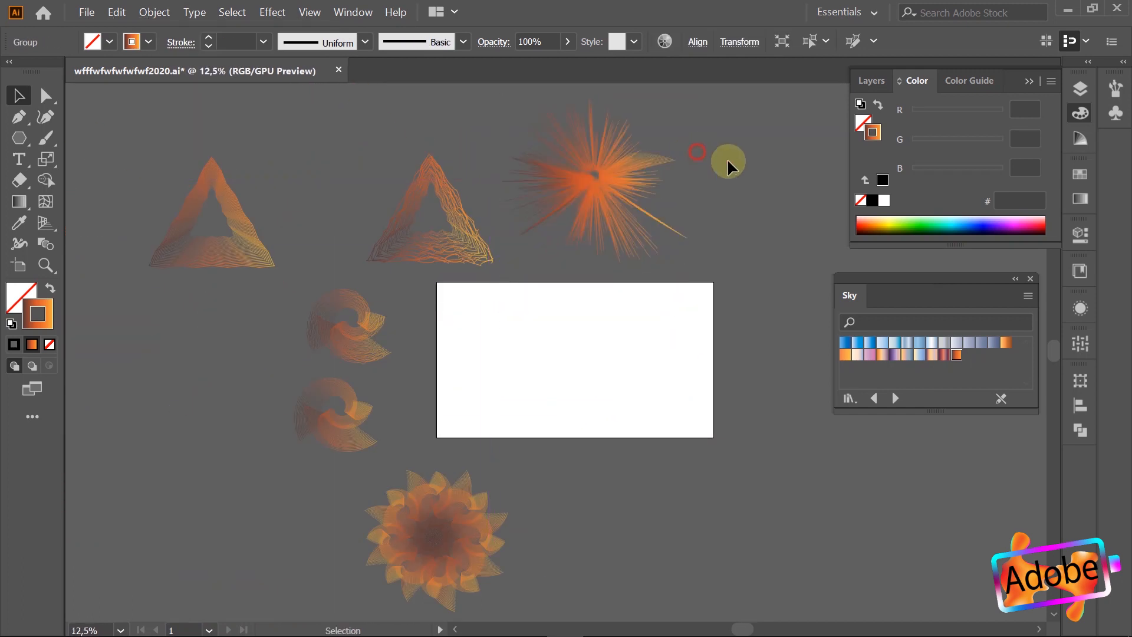
click(727, 158)
scroll(738, 196, up, 1)
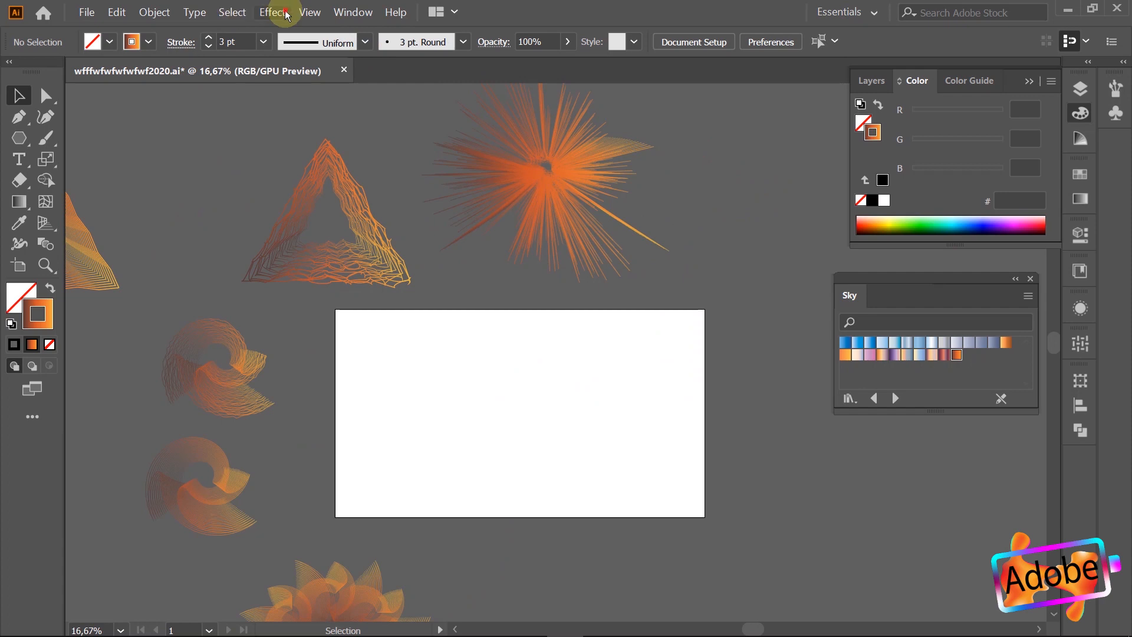
click(286, 16)
mouse_move(323, 115)
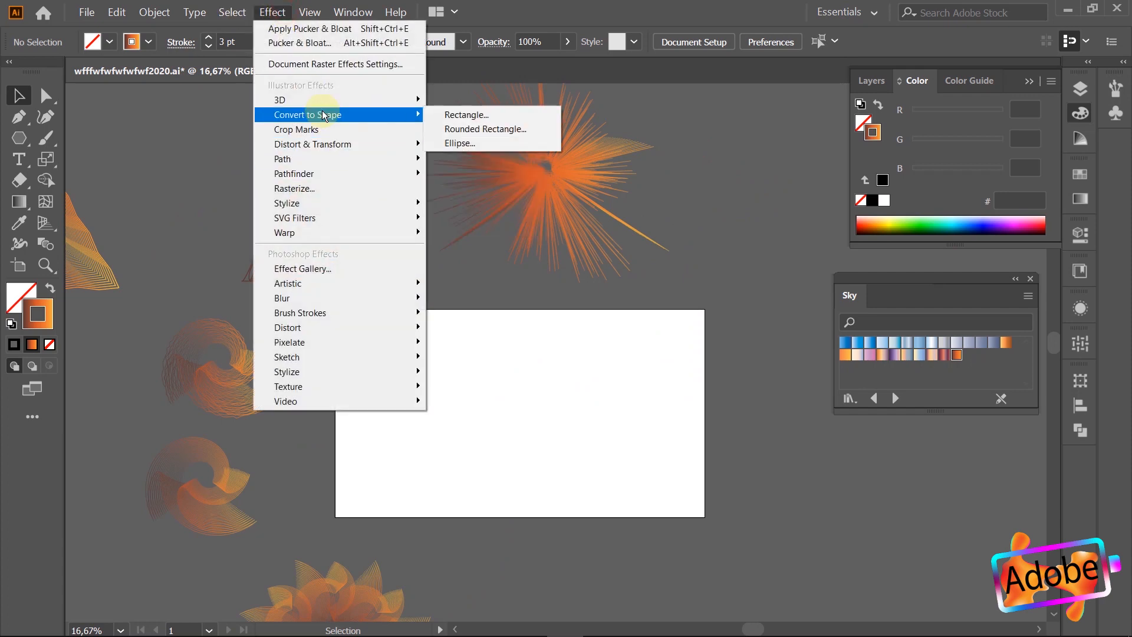
click(494, 401)
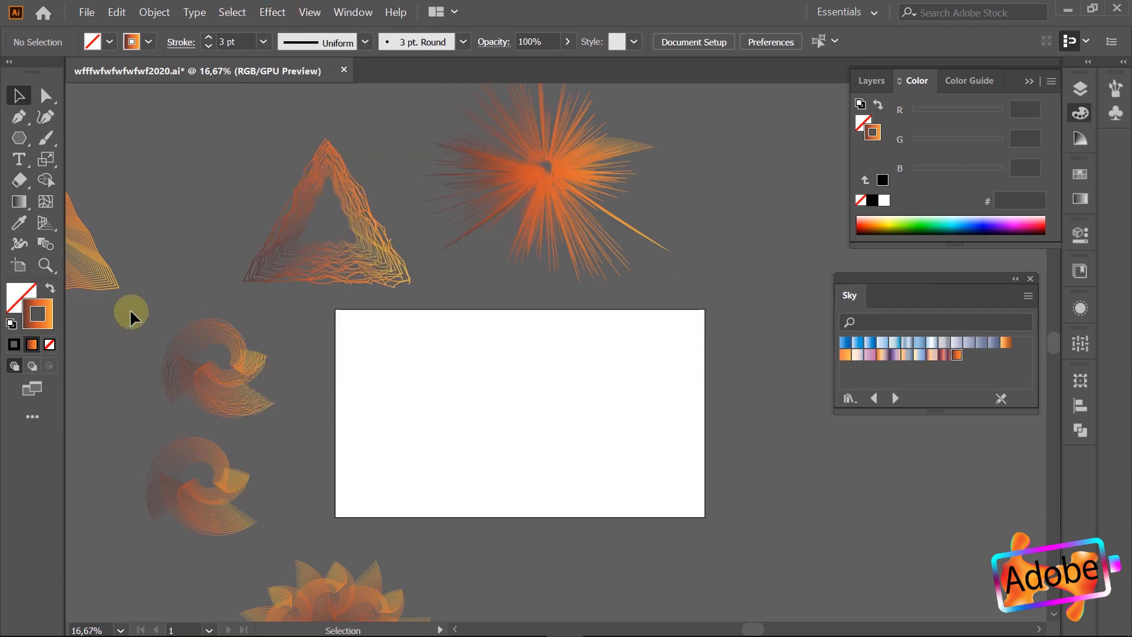
Step: Duplicate the smooth spiral from beside the artboard onto the middle of the artboard
scroll(132, 356, left, 3)
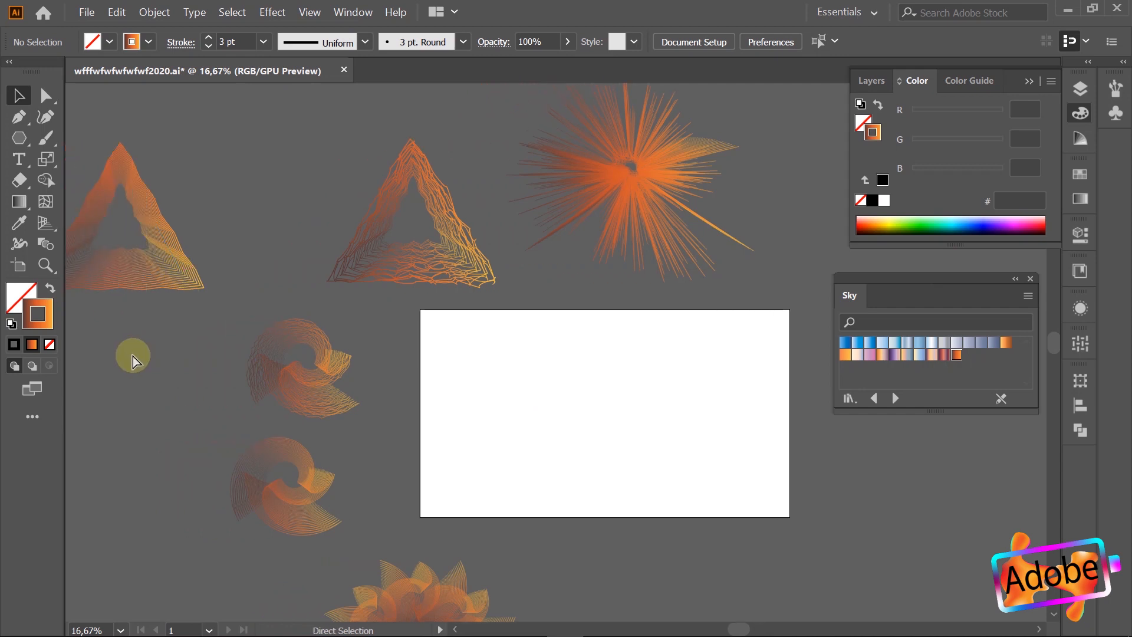
drag(240, 491, 677, 391)
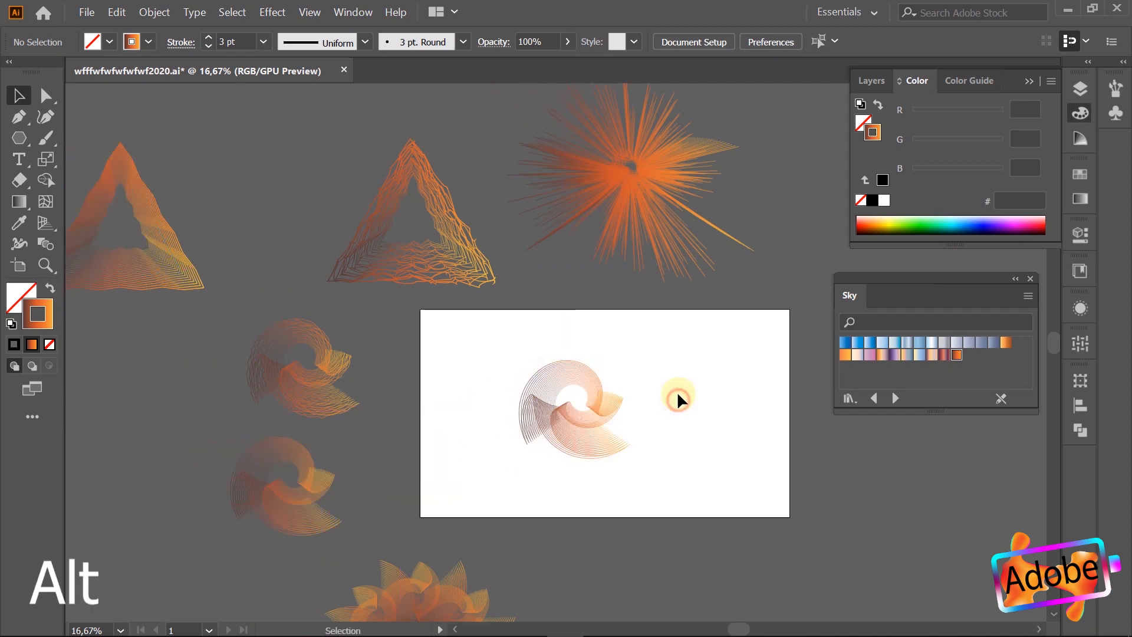
scroll(677, 390, up, 1)
Step: Apply a Free Distort effect to the copied spiral, pulling all four corners into a narrow, slanted quadrilateral
click(532, 371)
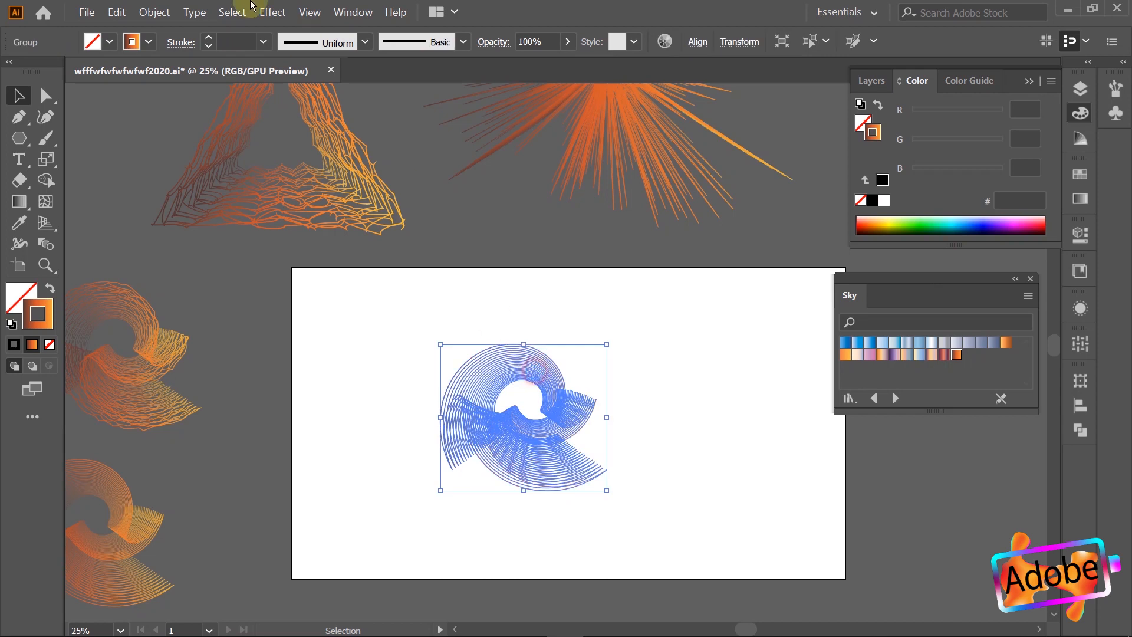
click(266, 13)
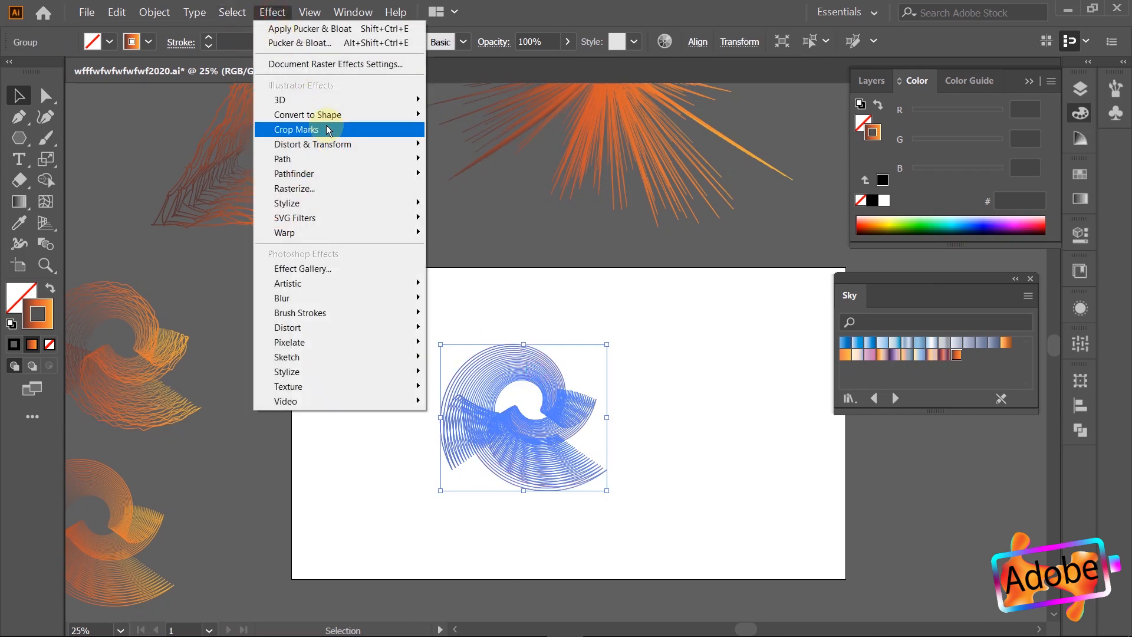
mouse_move(354, 144)
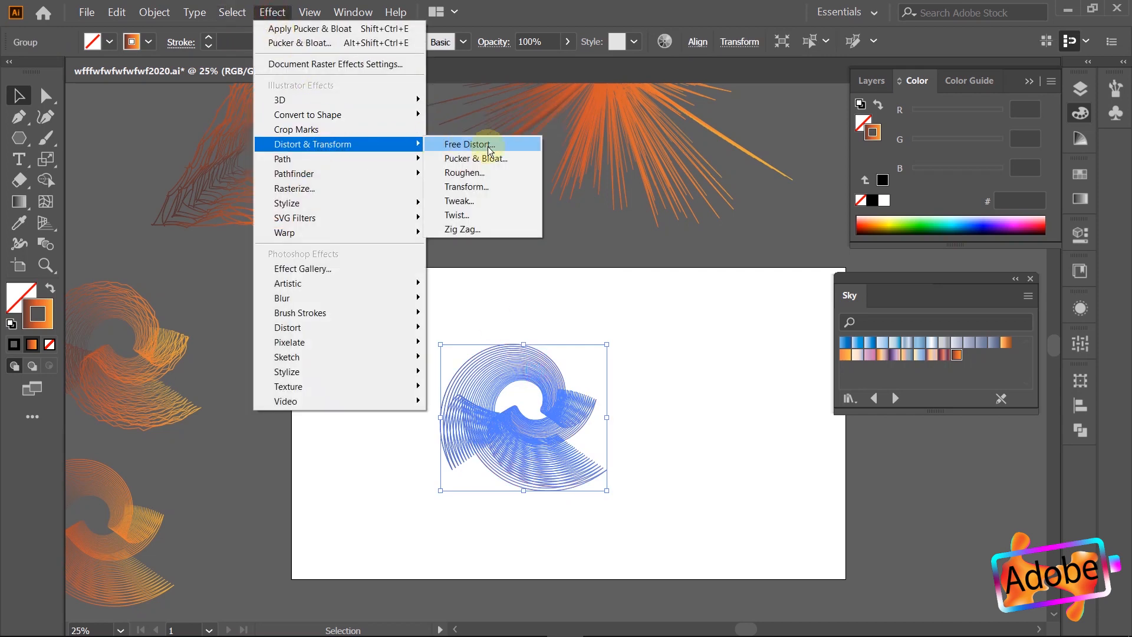
click(487, 146)
drag(558, 159, 805, 184)
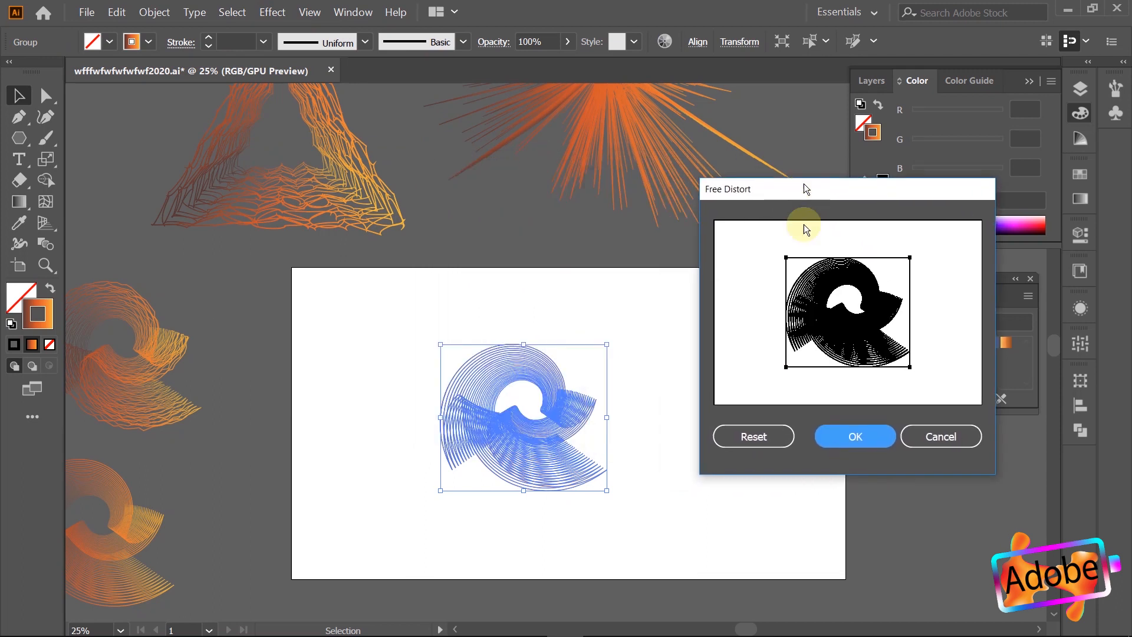
drag(787, 259, 800, 309)
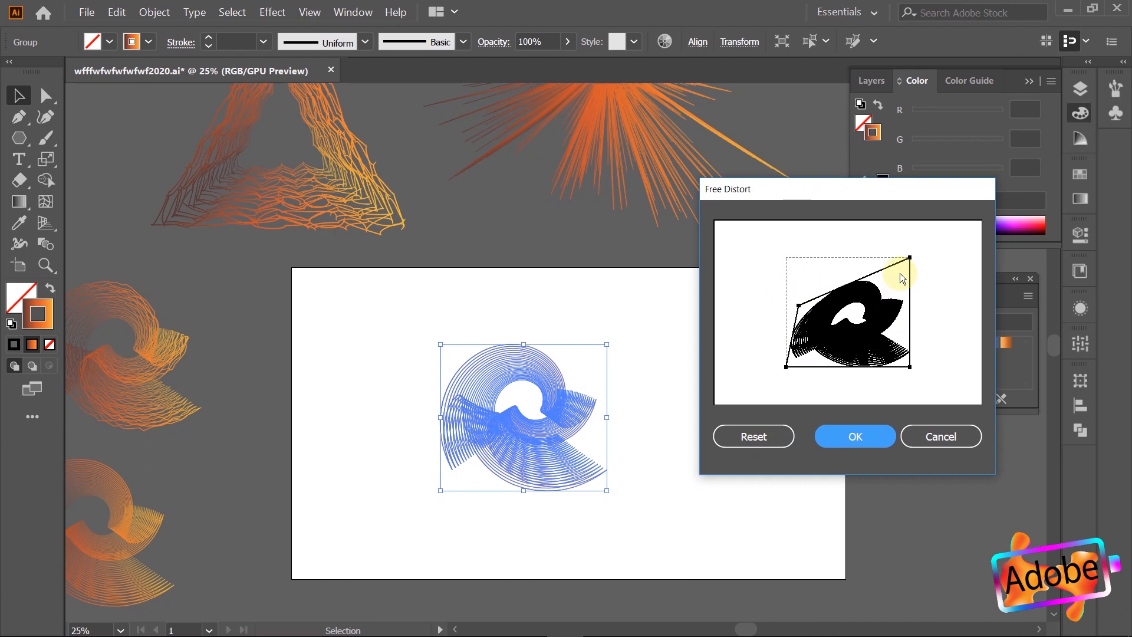
drag(910, 259, 860, 224)
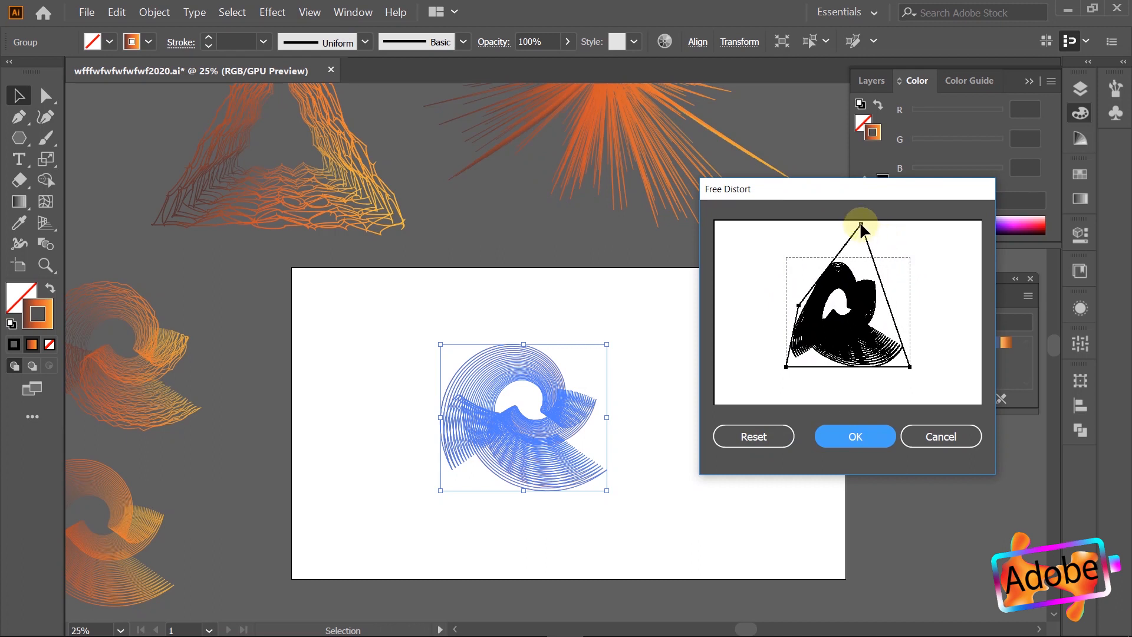
drag(910, 367, 875, 382)
drag(786, 366, 816, 340)
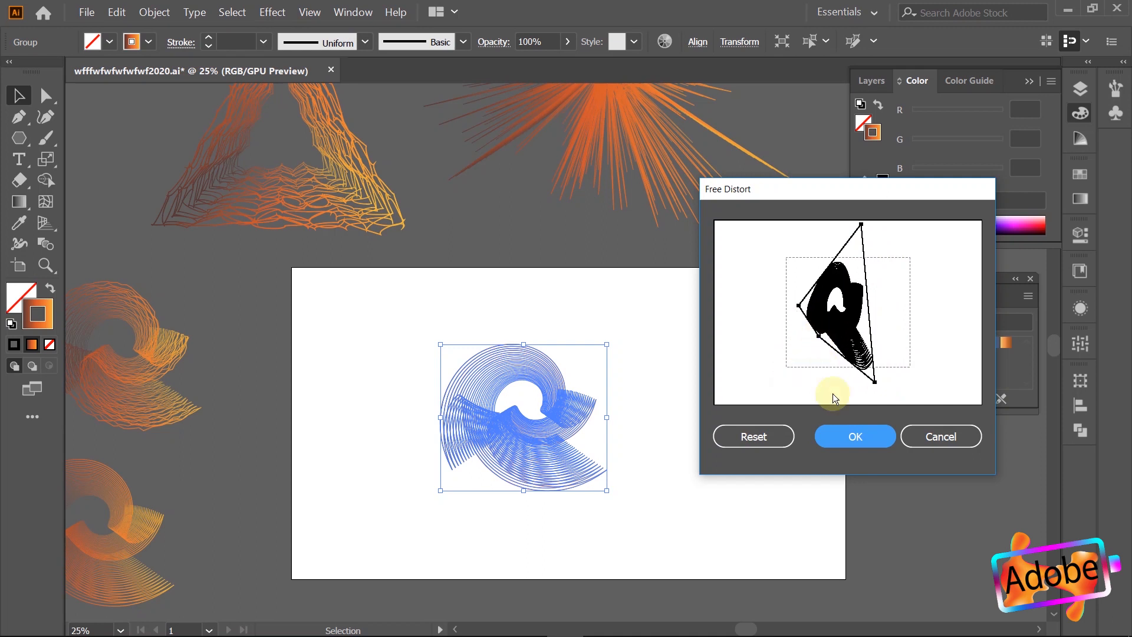
click(853, 437)
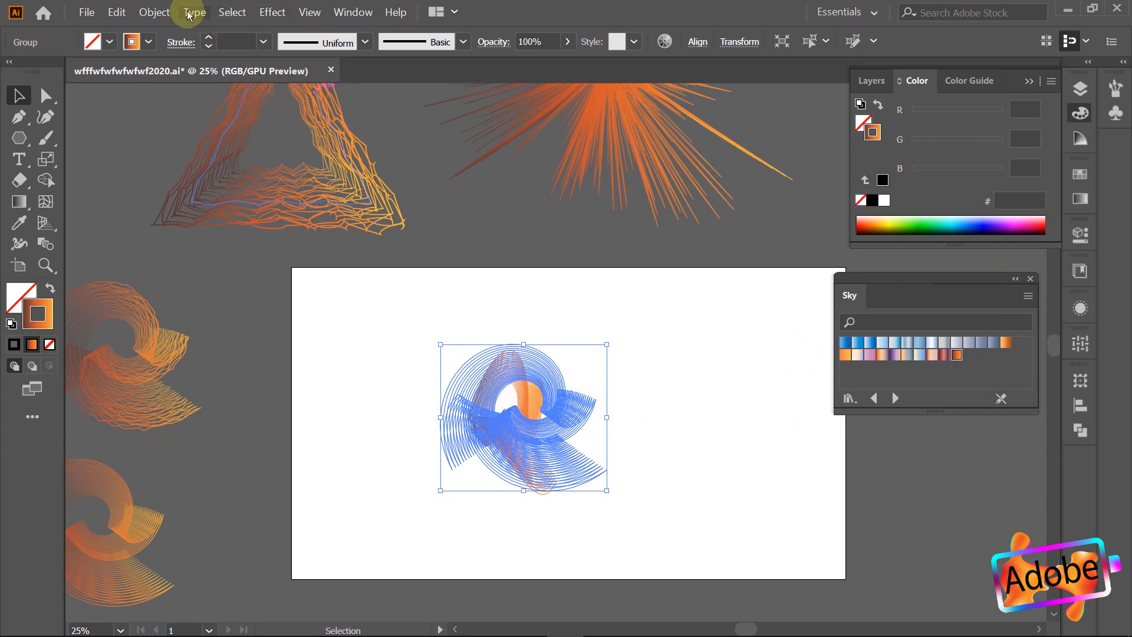
Step: Expand the appearance of the free-distorted spiral and deselect it
click(152, 13)
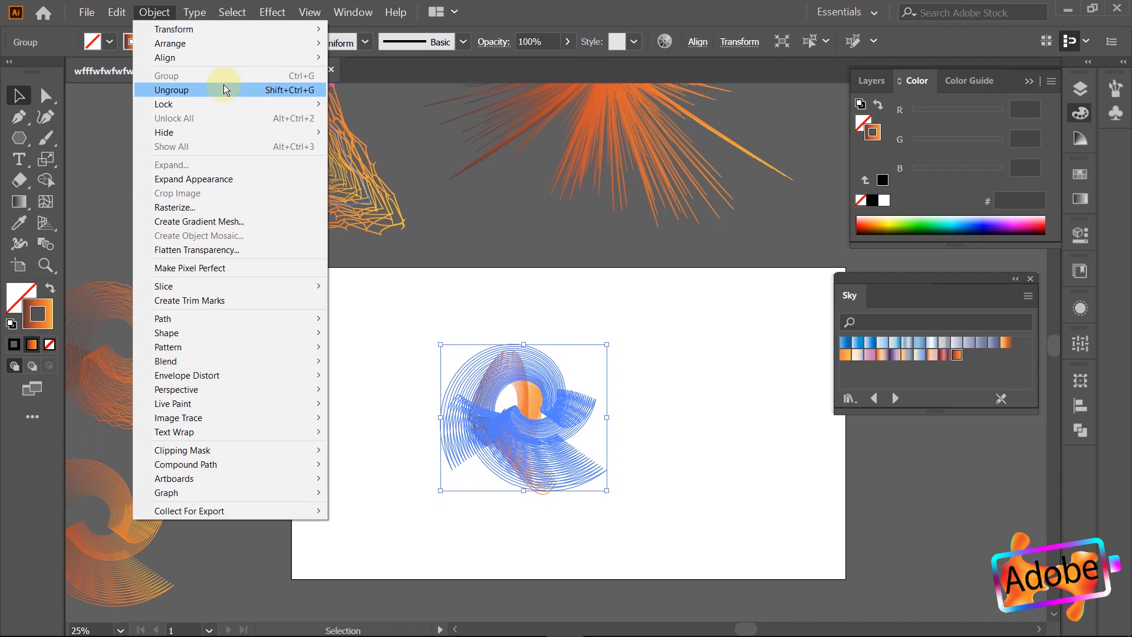
click(237, 178)
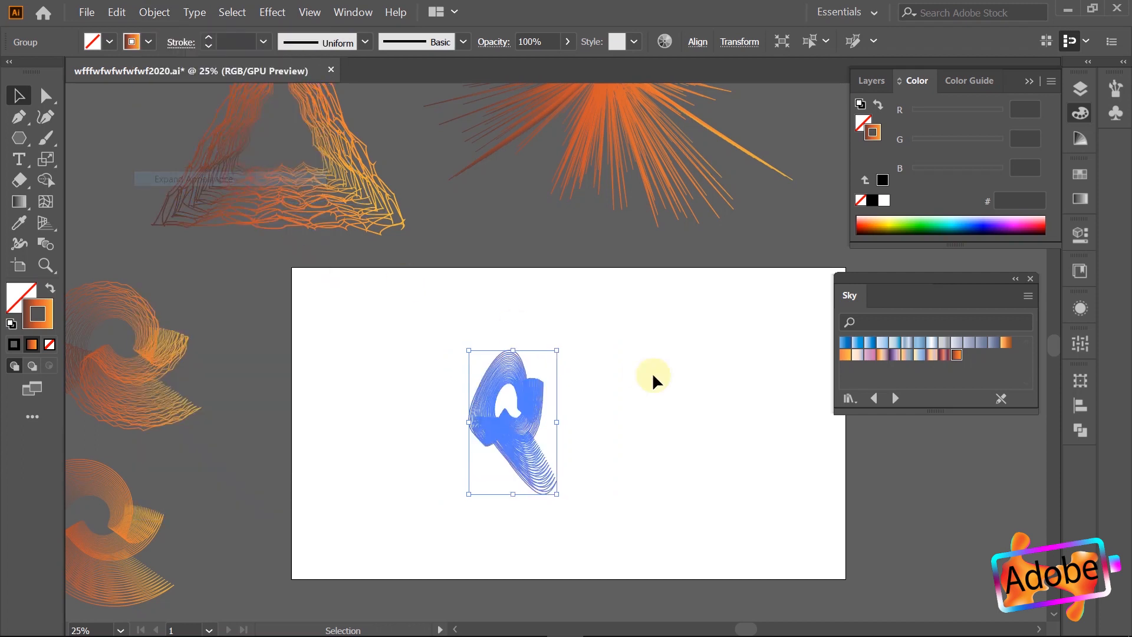
click(652, 373)
Step: Rotate the distorted spiral clockwise, place it in the left part of the artboard and deselect it
drag(533, 422, 433, 363)
drag(457, 290, 513, 329)
click(533, 275)
drag(449, 348, 448, 423)
click(524, 407)
scroll(430, 448, up, 3)
scroll(427, 437, down, 5)
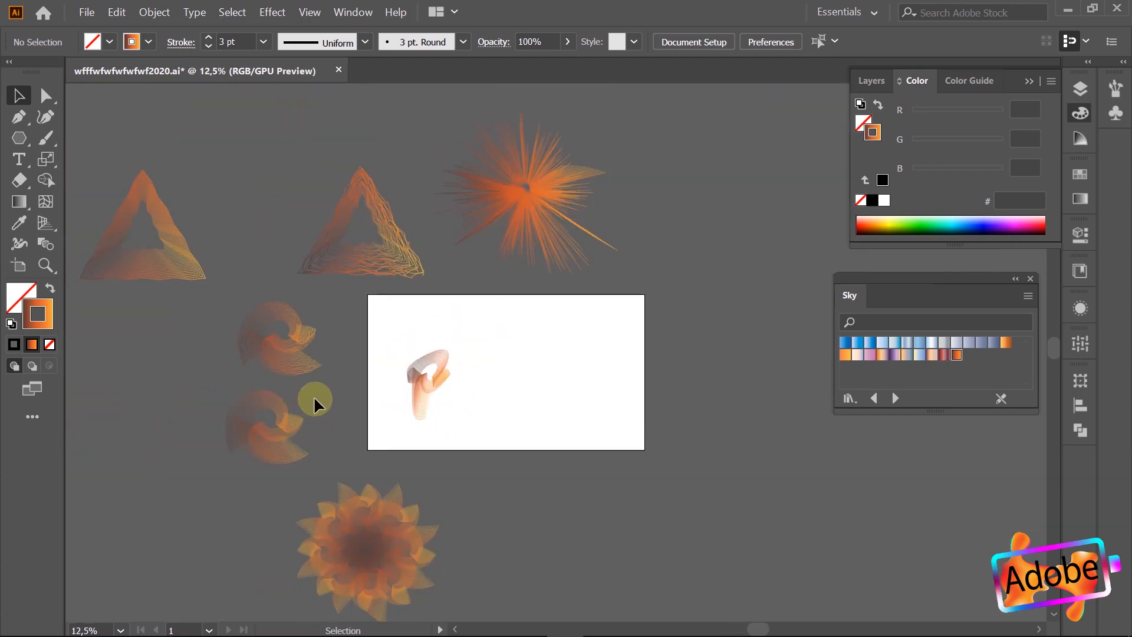
Step: Bring the roughened spiral onto the artboard, to the right of the distorted spiral
scroll(344, 403, up, 1)
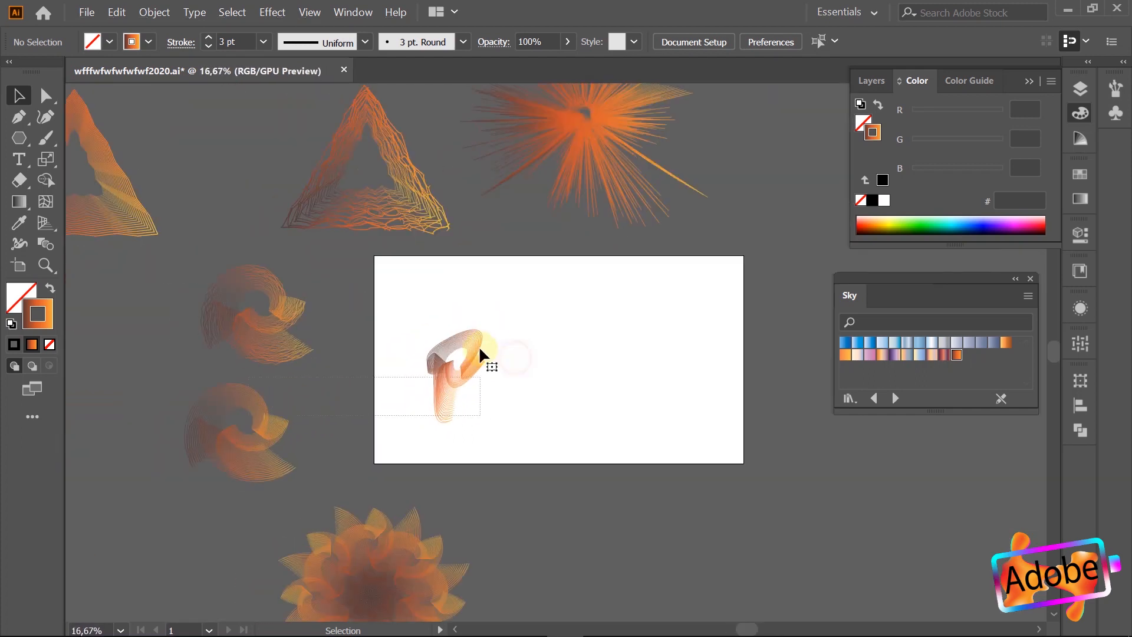
drag(480, 350, 329, 428)
click(317, 440)
drag(273, 342, 637, 339)
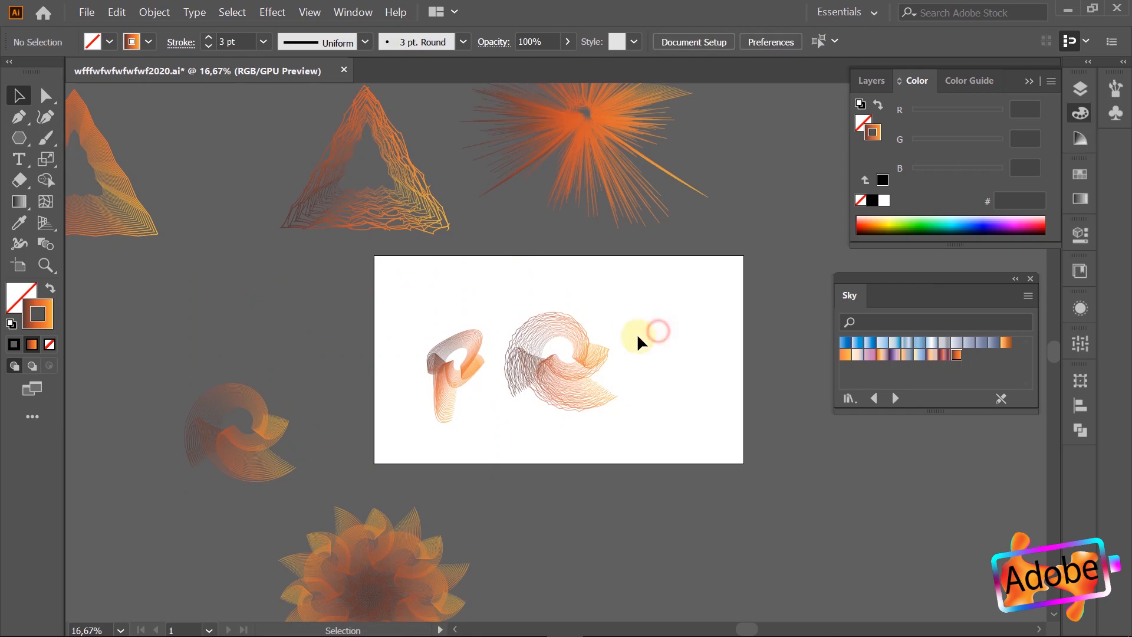
Step: Move the distorted spiral toward the artboard's upper-left corner and adjust the roughened spiral's position beside it
scroll(457, 373, up, 2)
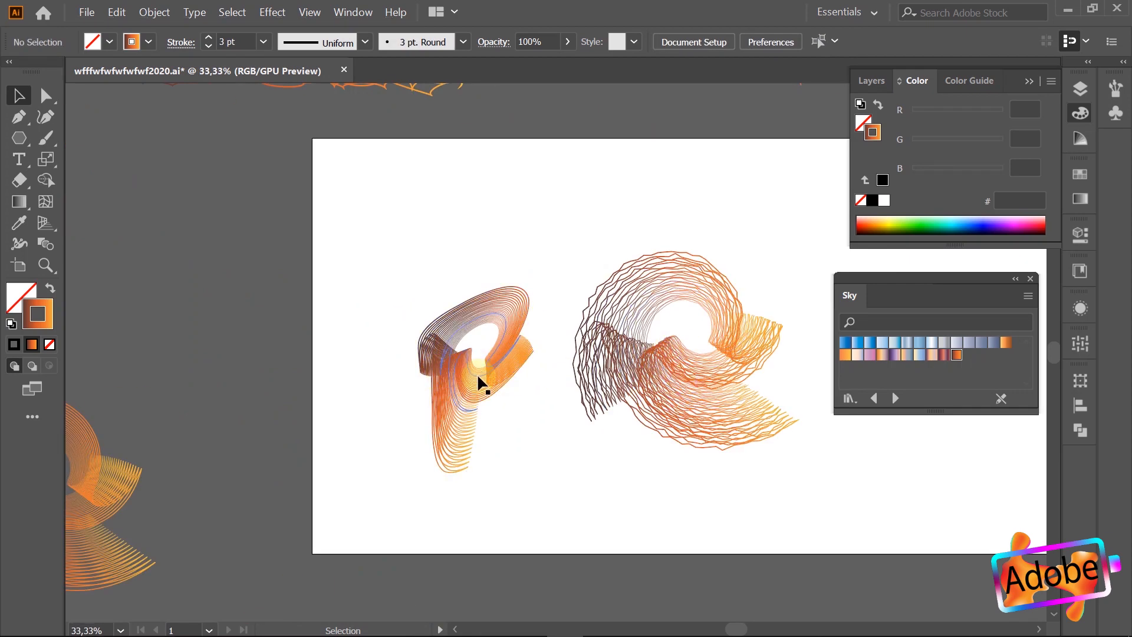
scroll(477, 373, up, 1)
scroll(497, 363, down, 1)
scroll(497, 362, down, 1)
drag(479, 366, 423, 309)
drag(628, 362, 670, 387)
Step: Apply a Free Distort effect to the roughened spiral, pulling its four corners inward into a narrow shape
click(344, 379)
click(261, 15)
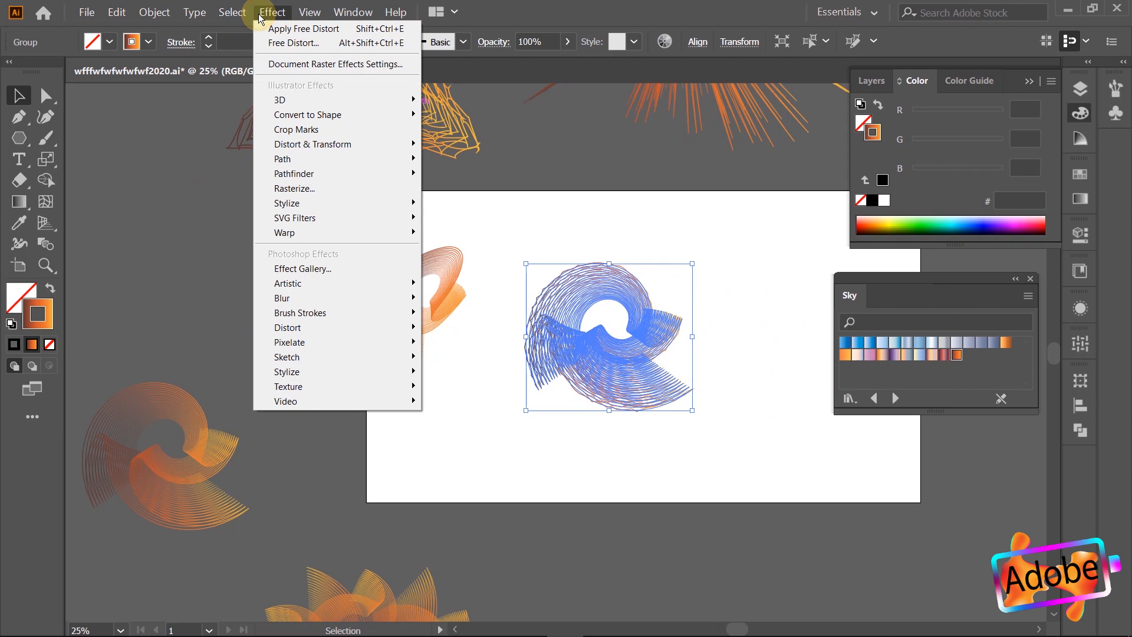
mouse_move(331, 116)
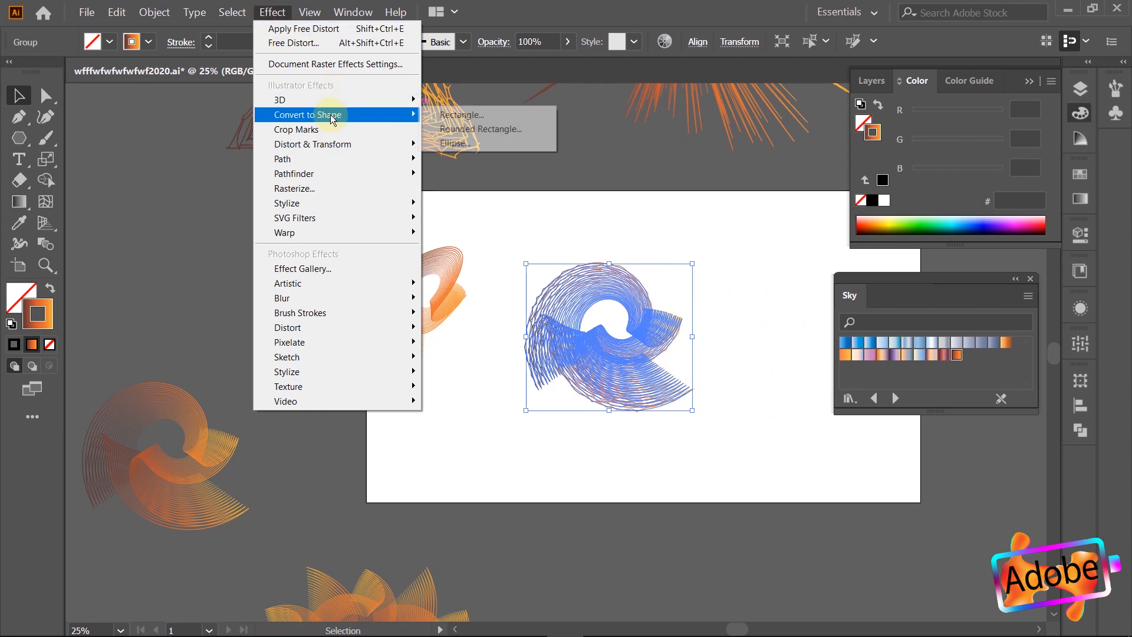
mouse_move(338, 144)
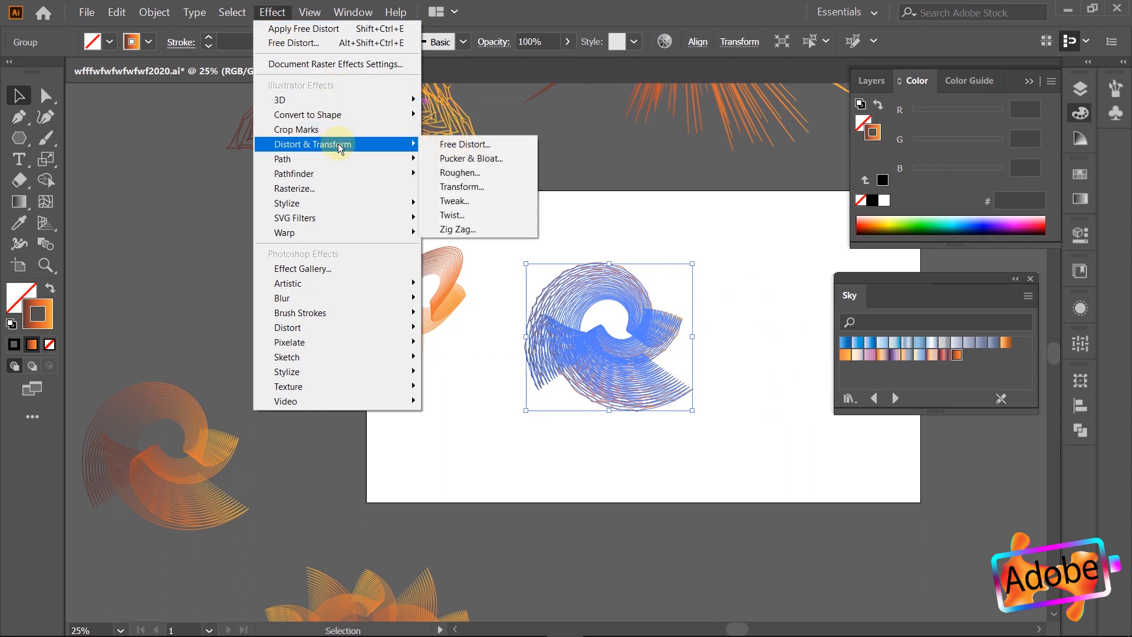
click(455, 146)
drag(794, 266, 813, 259)
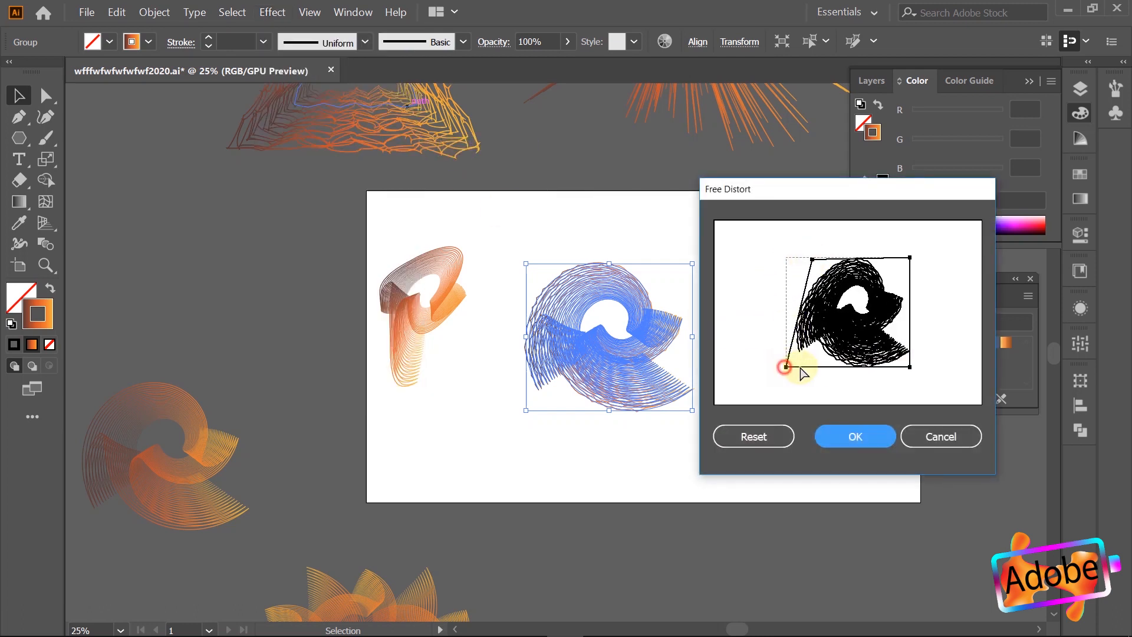
drag(785, 367, 832, 366)
drag(911, 263, 878, 264)
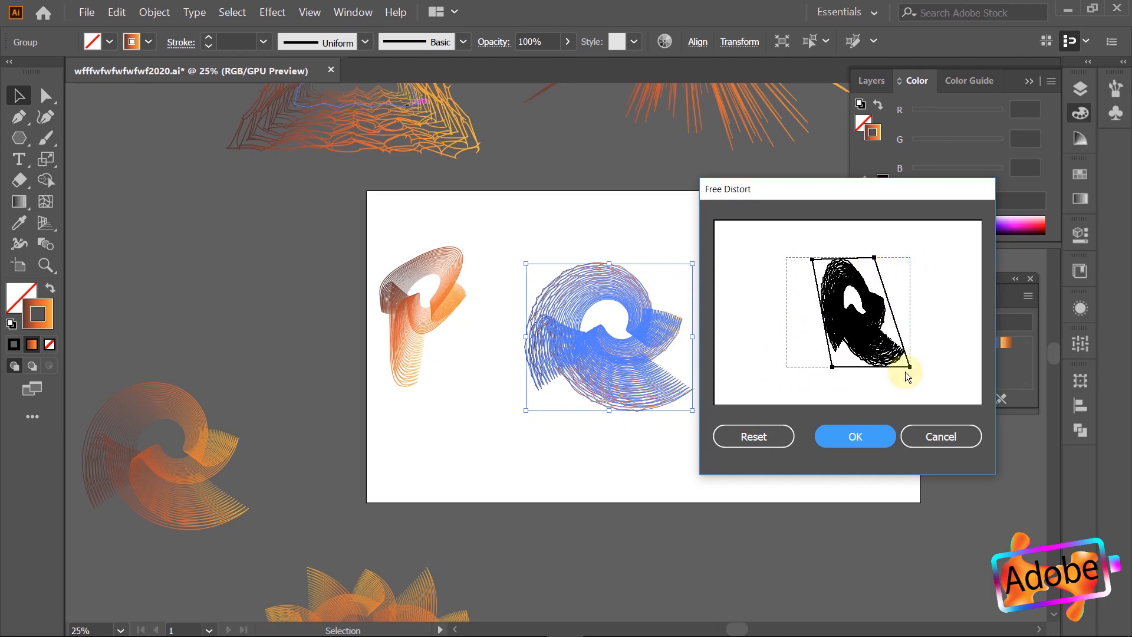
drag(910, 368, 847, 360)
click(847, 439)
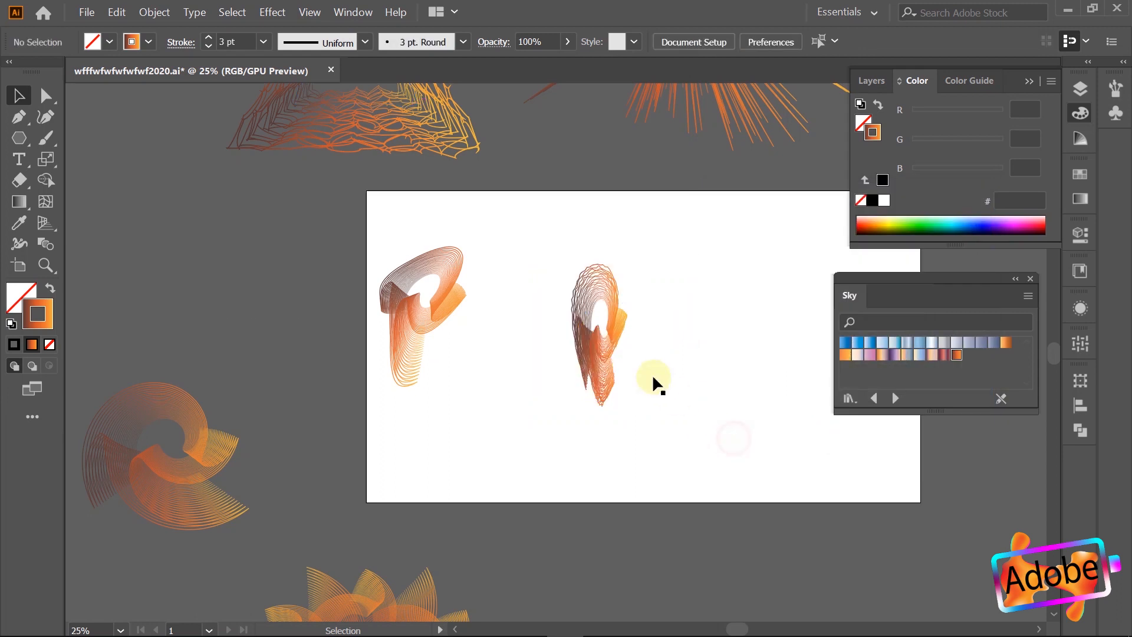
Step: Expand the appearance of the distorted roughened spiral and move it up and left, closer to the other distorted spiral
click(157, 12)
click(206, 182)
click(631, 278)
click(622, 316)
drag(618, 339, 557, 321)
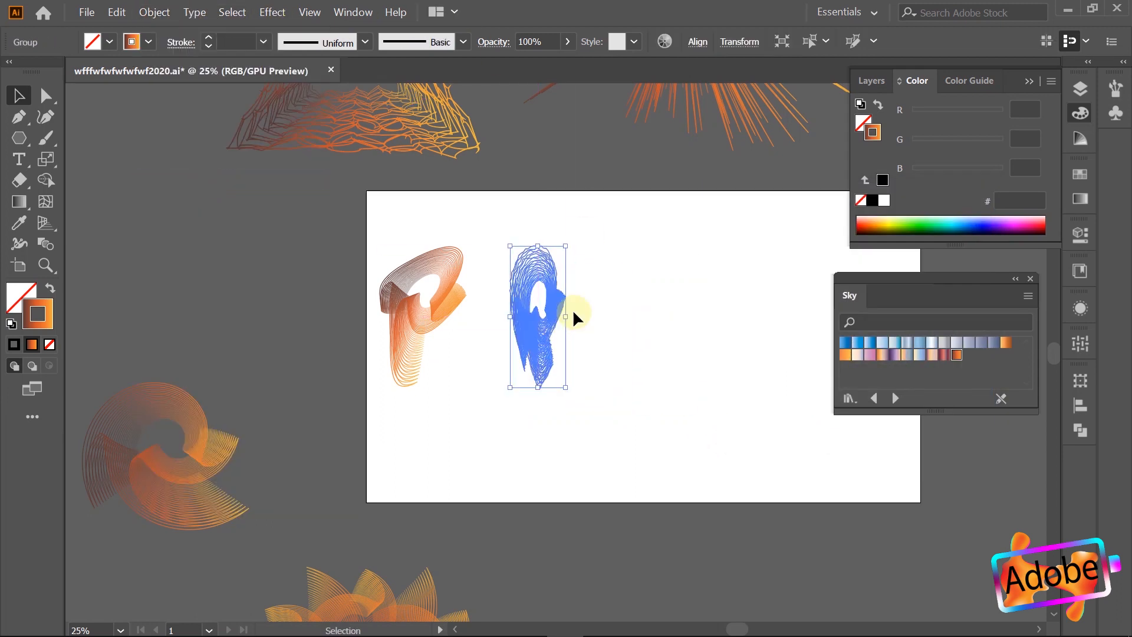
Step: Rotate the distorted roughened spiral slightly clockwise and move it closer to the smooth distorted spiral
drag(571, 243, 590, 247)
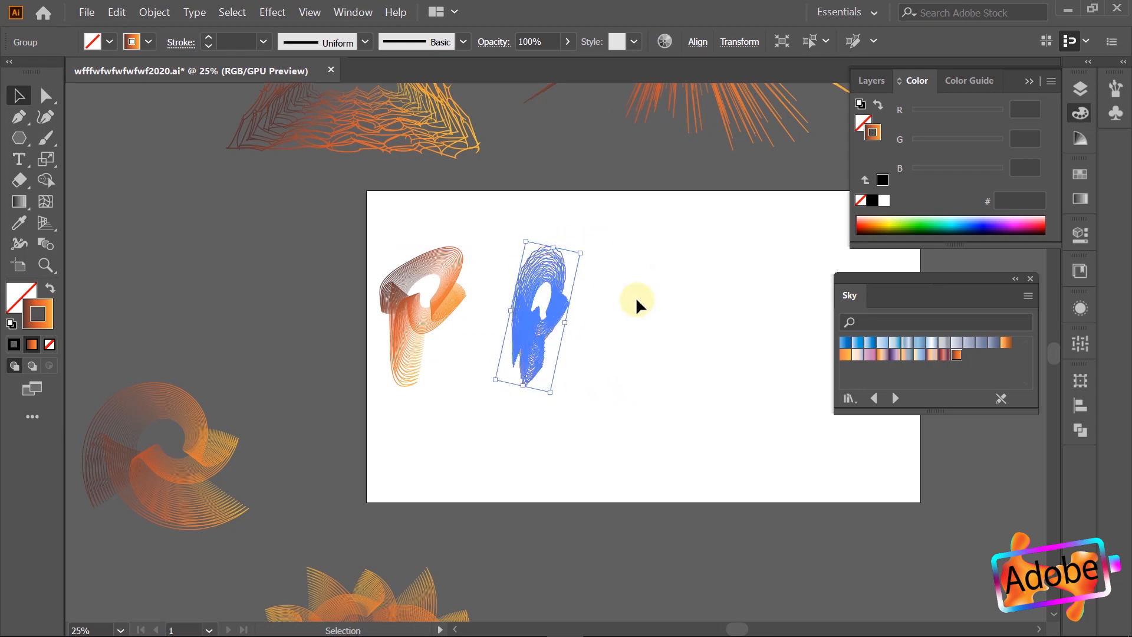
click(637, 299)
drag(541, 318, 508, 317)
click(730, 355)
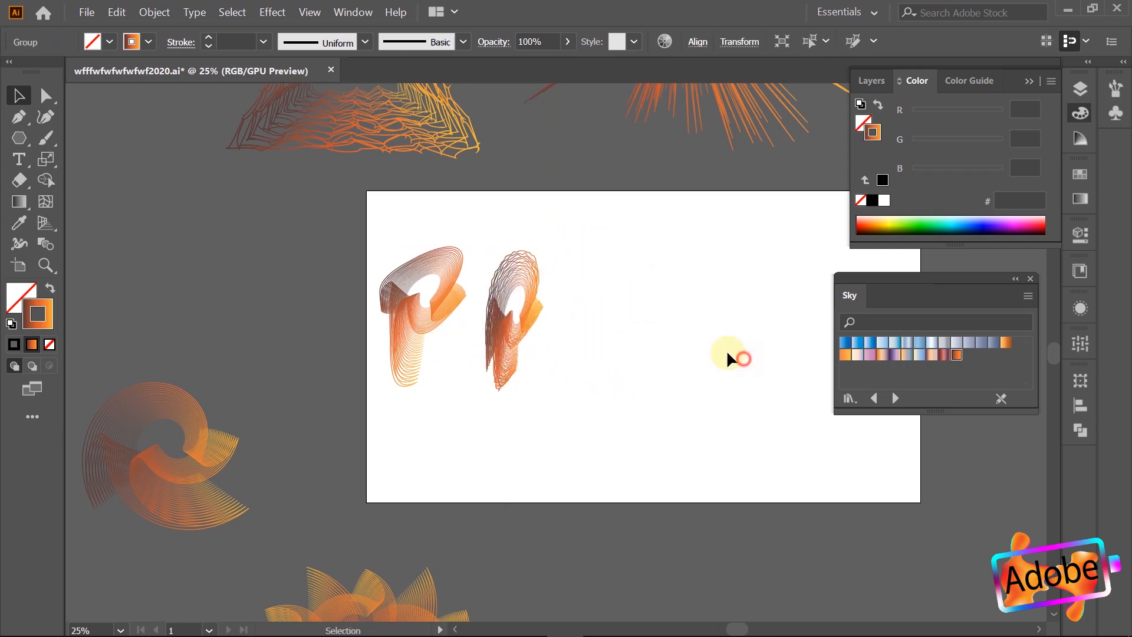
Step: Move the spiky starburst onto the artboard and set its stroke to black
key(ctrl+plus)
scroll(519, 307, left, 2)
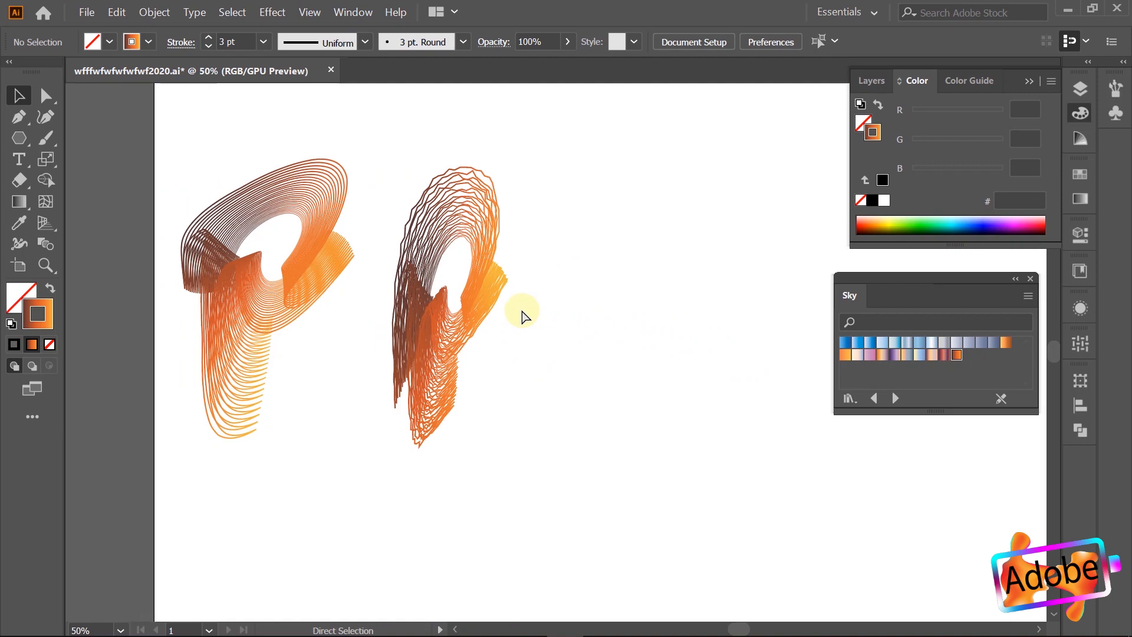
scroll(390, 263, up, 5)
scroll(391, 264, down, 3)
scroll(389, 263, down, 4)
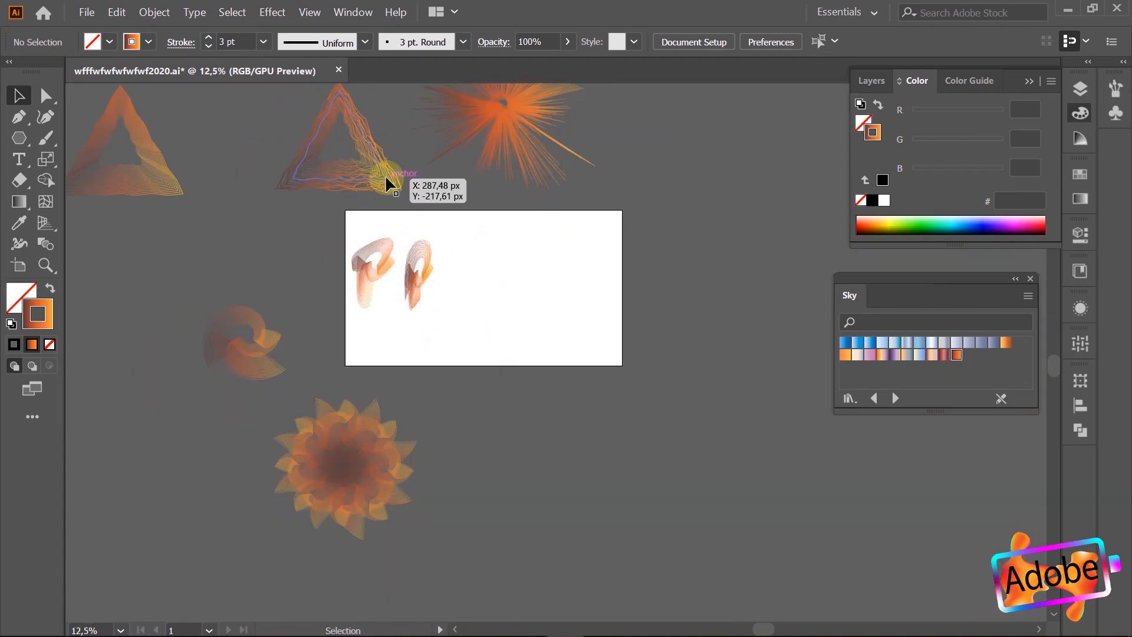
drag(505, 118, 521, 313)
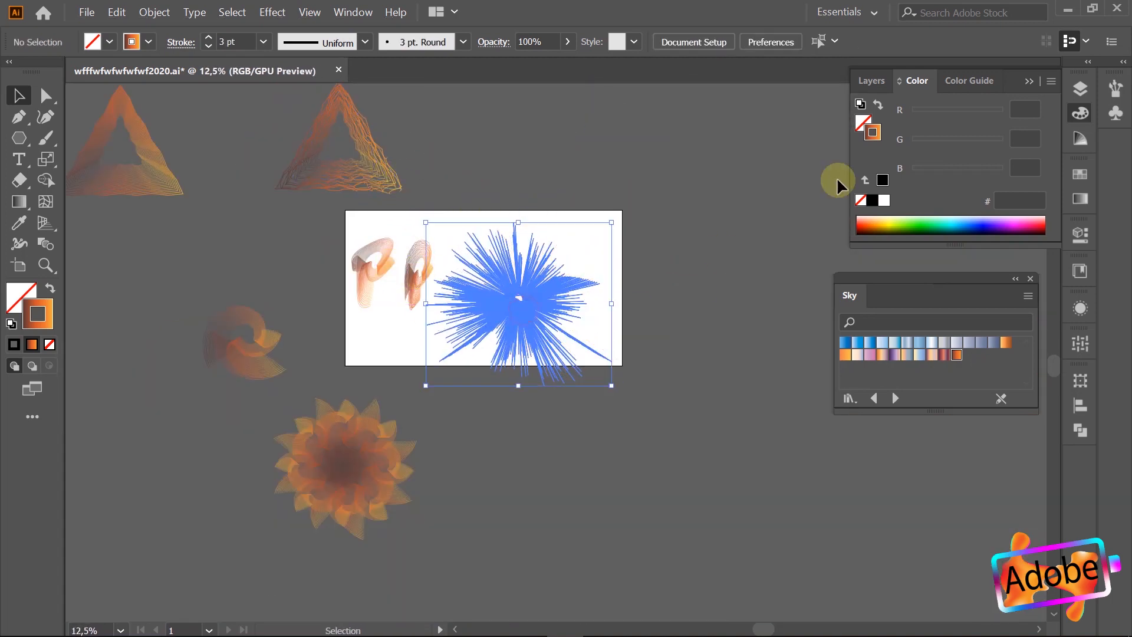
click(872, 200)
click(721, 193)
Step: Reposition the black starburst over the artboard and place the two distorted spirals on opposite sides of it
scroll(480, 298, up, 2)
drag(593, 306, 495, 276)
drag(686, 218, 273, 209)
drag(496, 272, 448, 272)
click(714, 286)
drag(323, 232, 600, 200)
drag(415, 269, 352, 294)
drag(531, 145, 598, 158)
scroll(537, 249, down, 3)
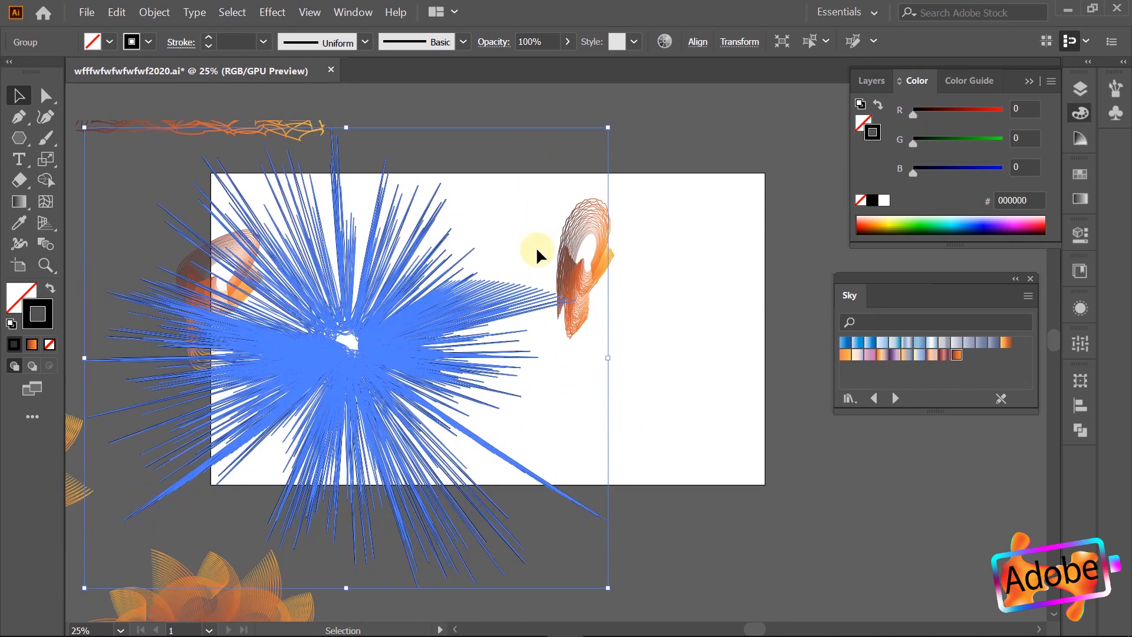
scroll(536, 248, down, 2)
drag(359, 265, 422, 238)
click(776, 395)
Step: Place the orange flower design over the centre of the black starburst
scroll(777, 395, down, 2)
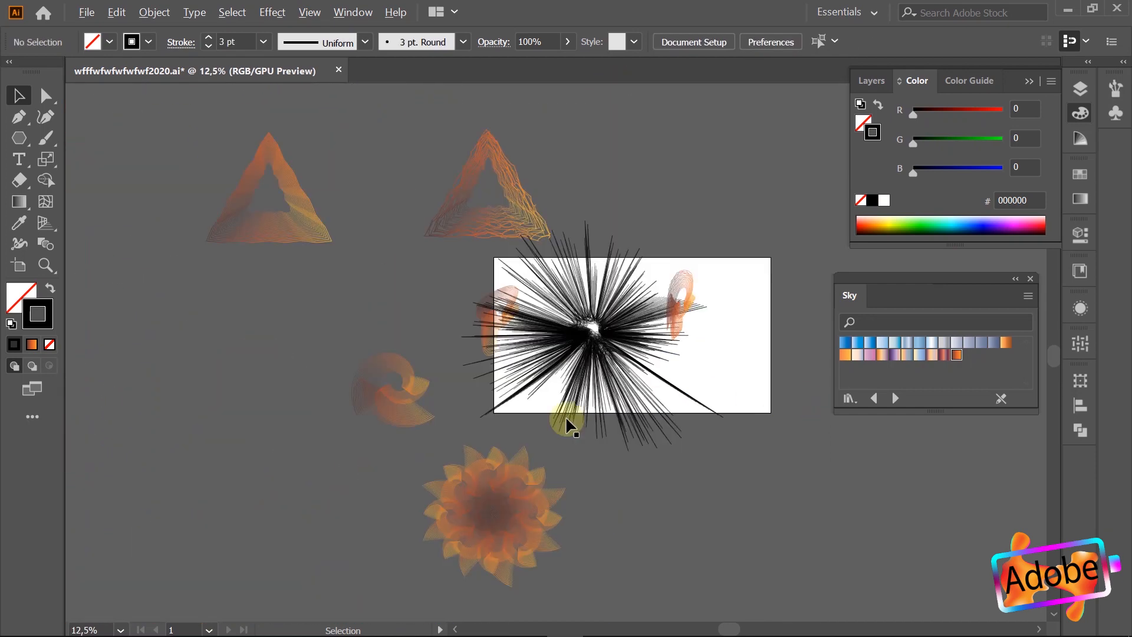
drag(513, 498, 685, 342)
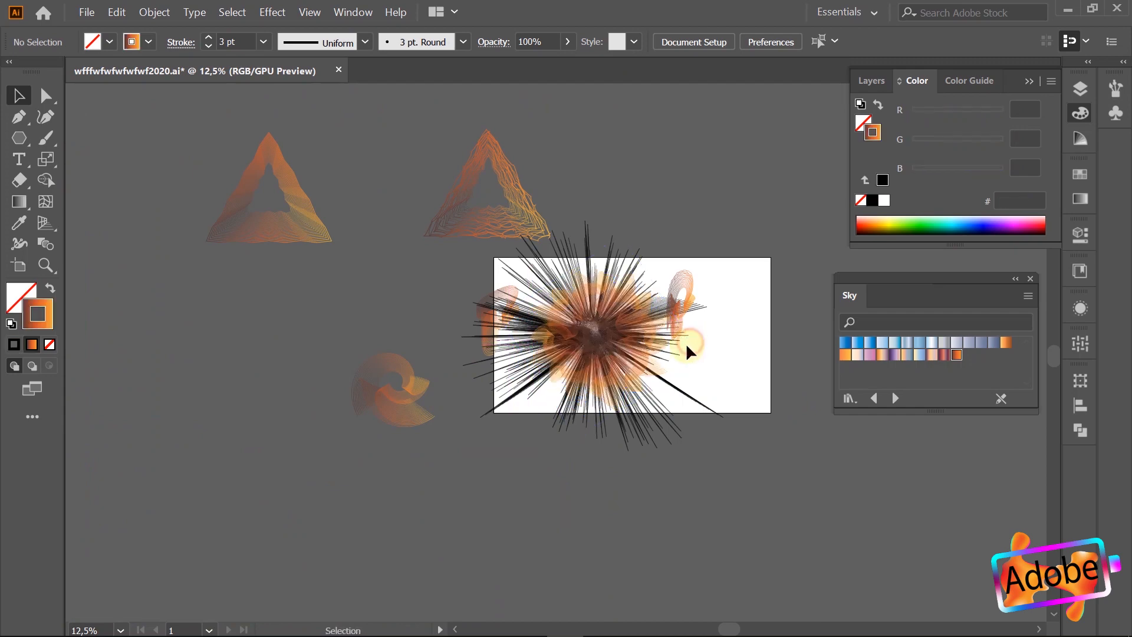
scroll(665, 353, up, 2)
scroll(660, 353, up, 1)
drag(579, 339, 563, 324)
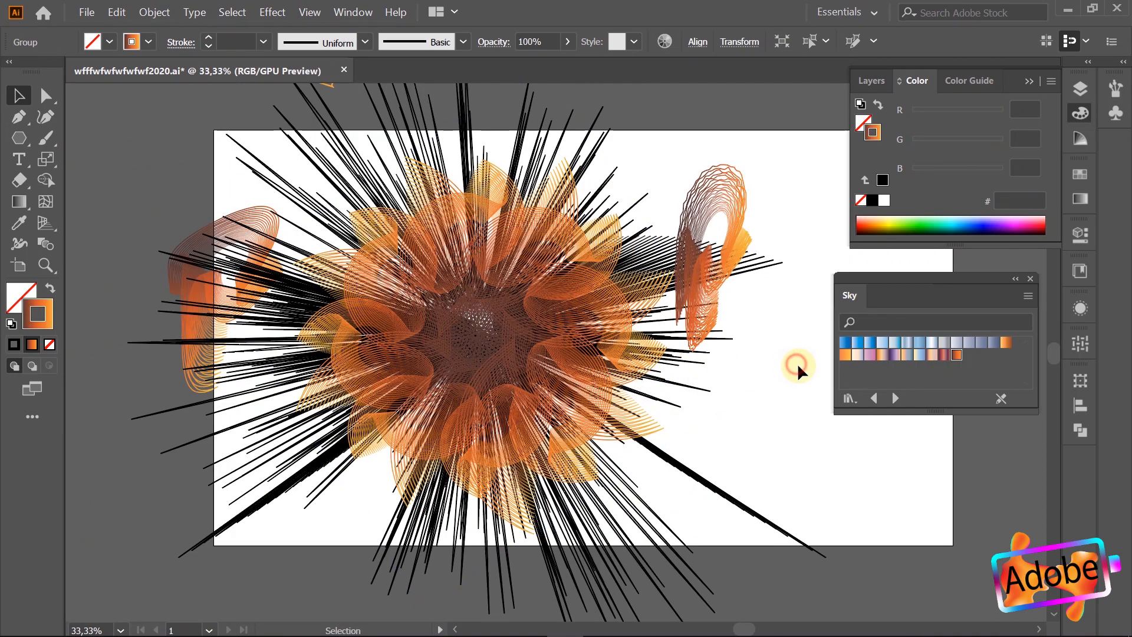
click(797, 365)
Step: Set the flower design's stroke to white
scroll(797, 366, down, 2)
click(682, 356)
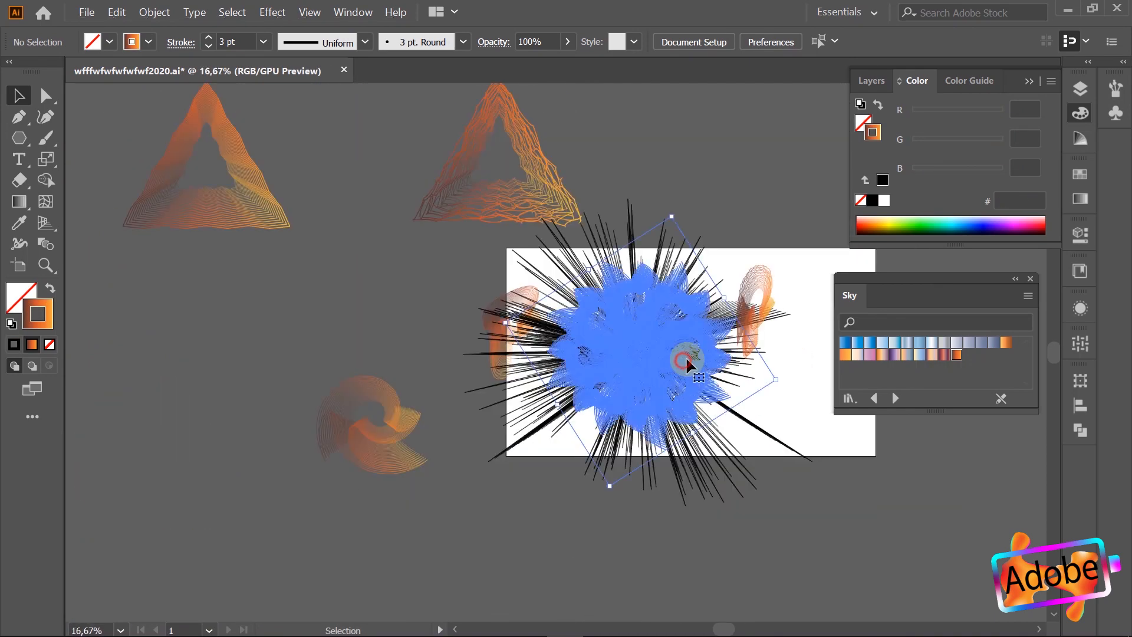
click(882, 204)
click(747, 190)
Step: Move the two distorted spirals off the artboard, one to its left and the other above it
scroll(744, 311, up, 2)
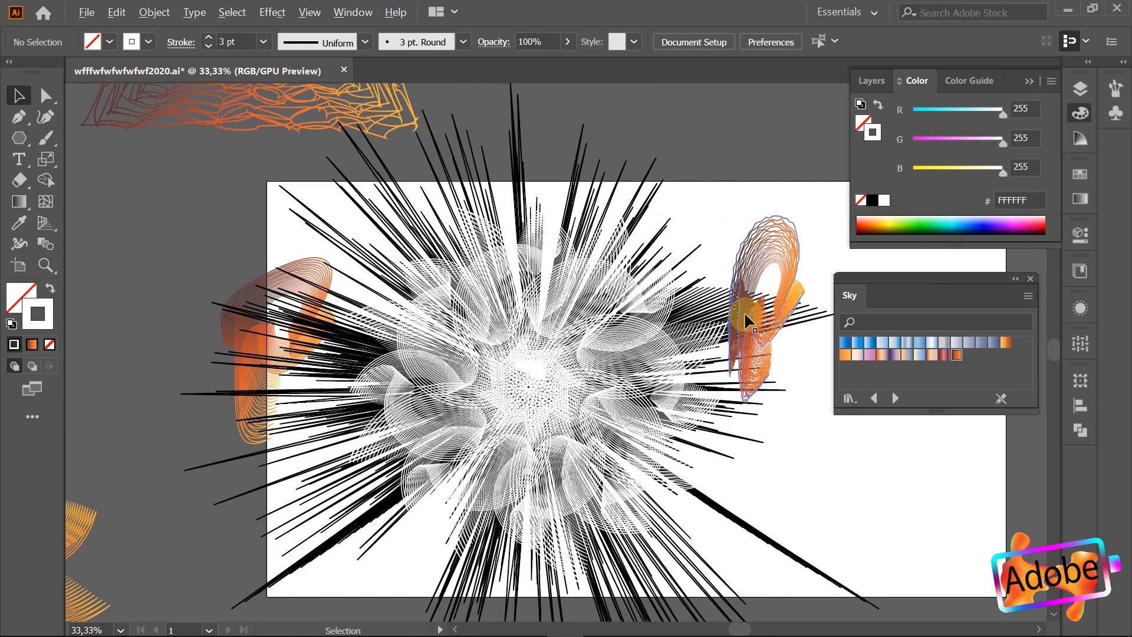
scroll(793, 448, down, 1)
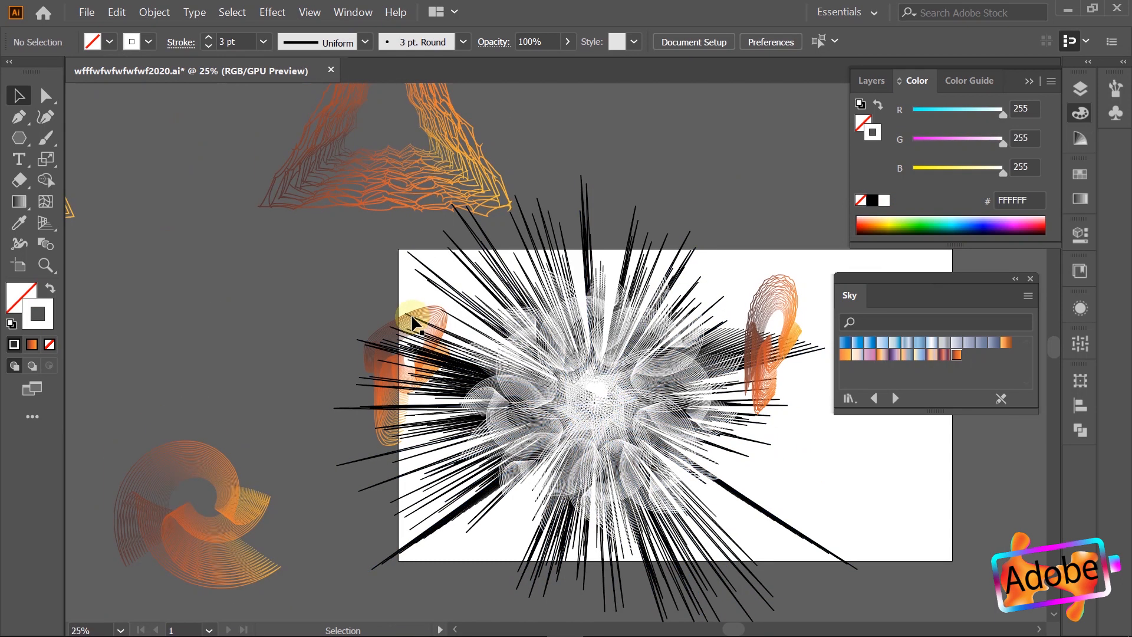
drag(399, 324, 192, 218)
drag(780, 295, 741, 106)
Step: Move the starburst and the white flower together off the artboard to the empty area at its left
scroll(760, 286, down, 2)
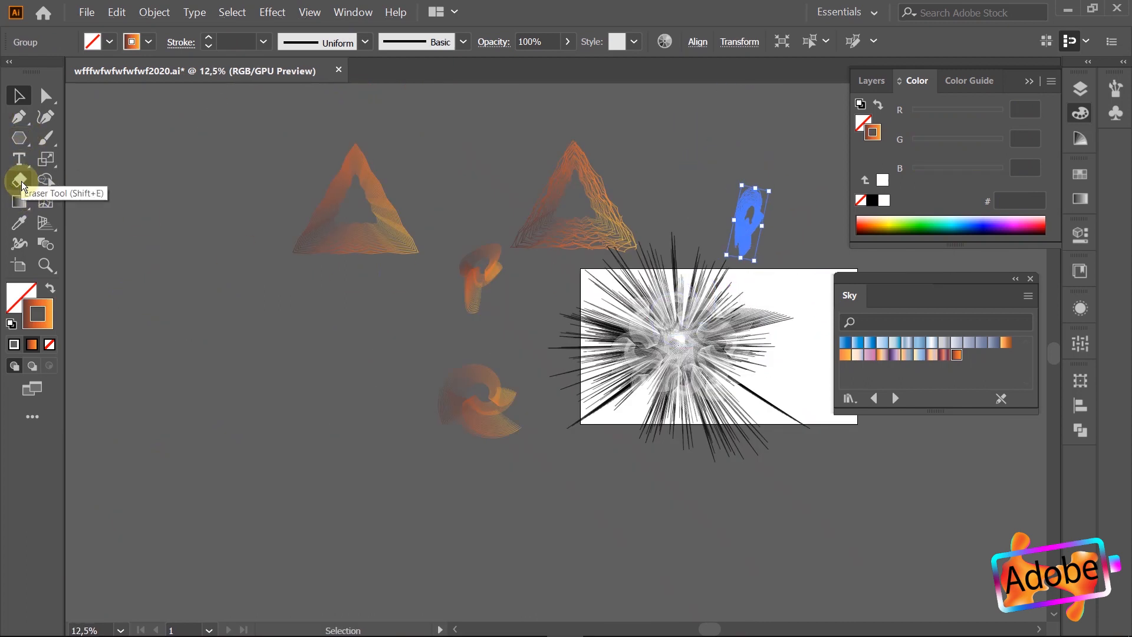
drag(684, 359, 281, 388)
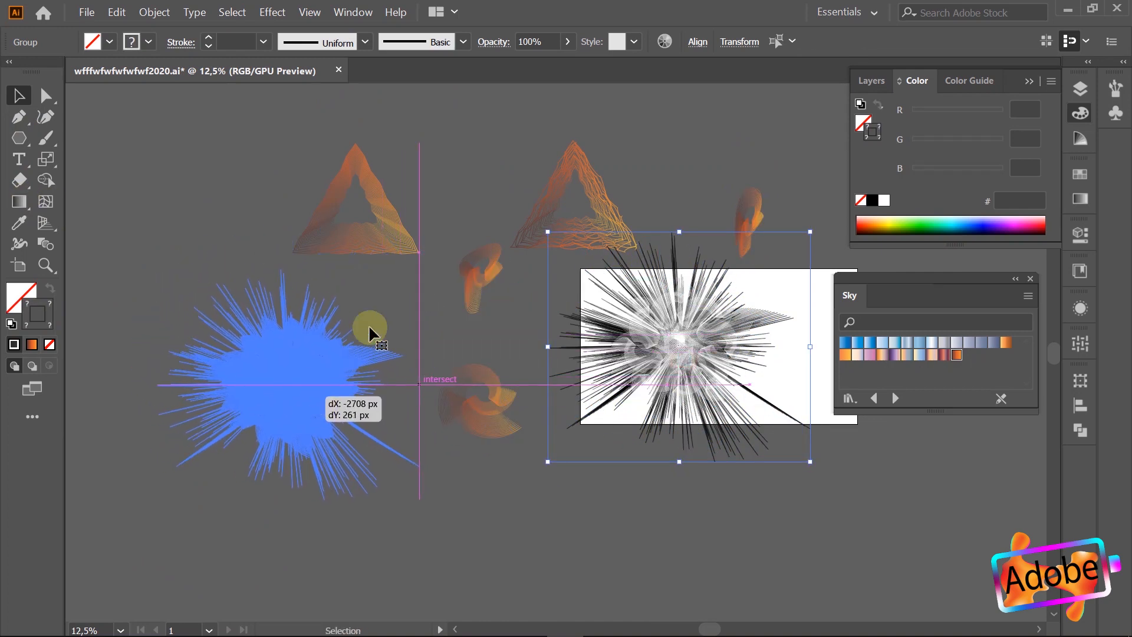
click(395, 308)
Step: Align the starburst and flower on a shared centre, using centre alignment and centre distribution horizontally and vertically
scroll(310, 413, up, 3)
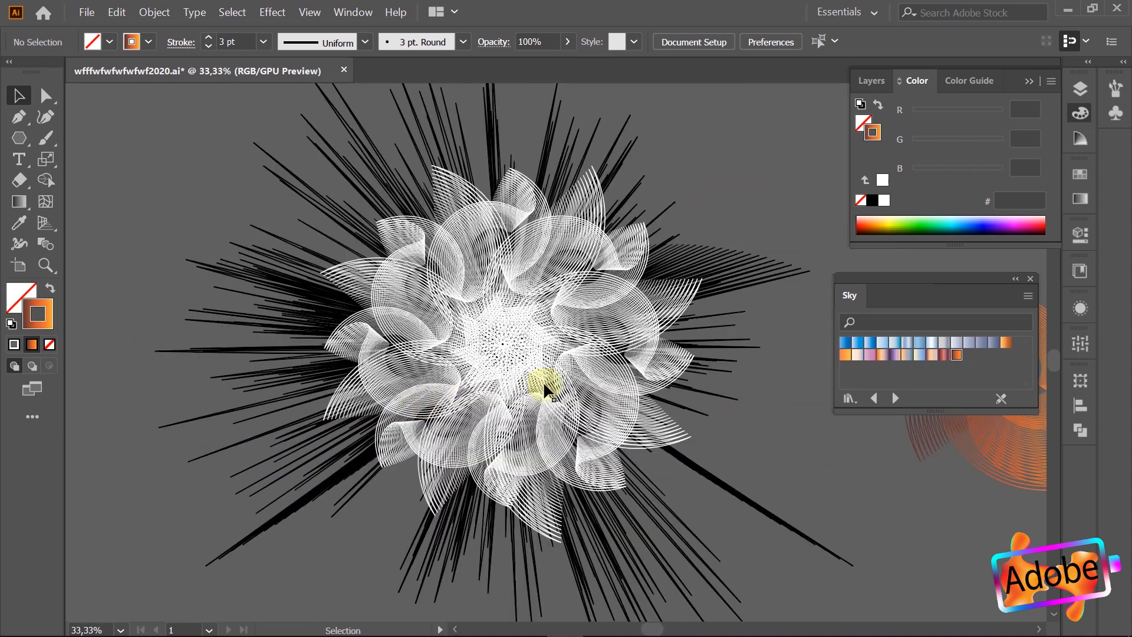
click(569, 350)
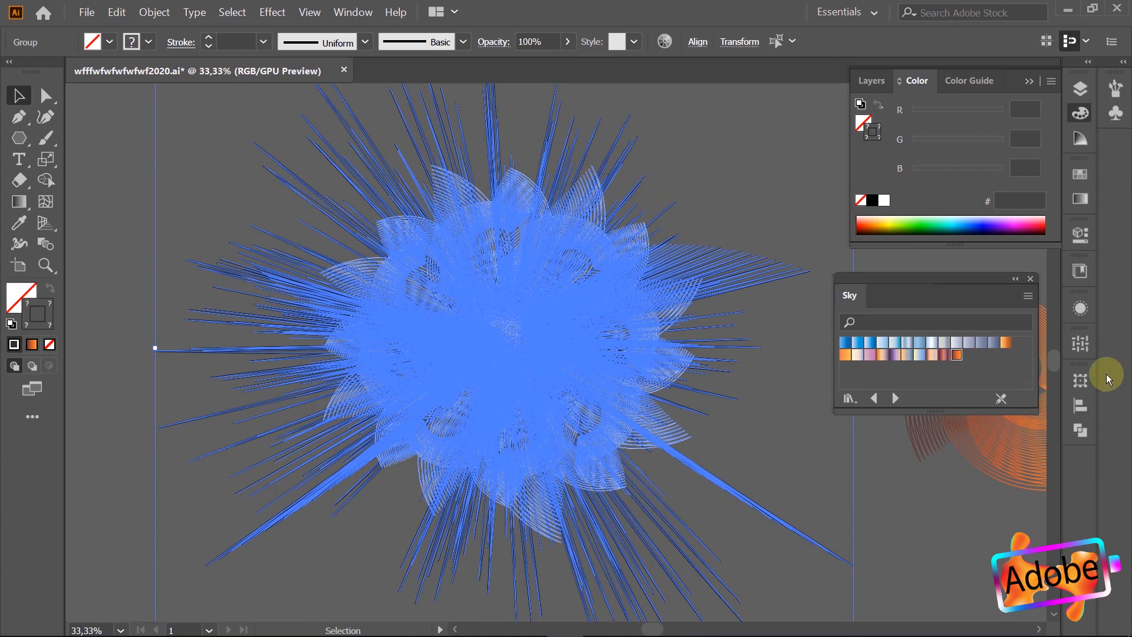
click(1084, 404)
click(906, 472)
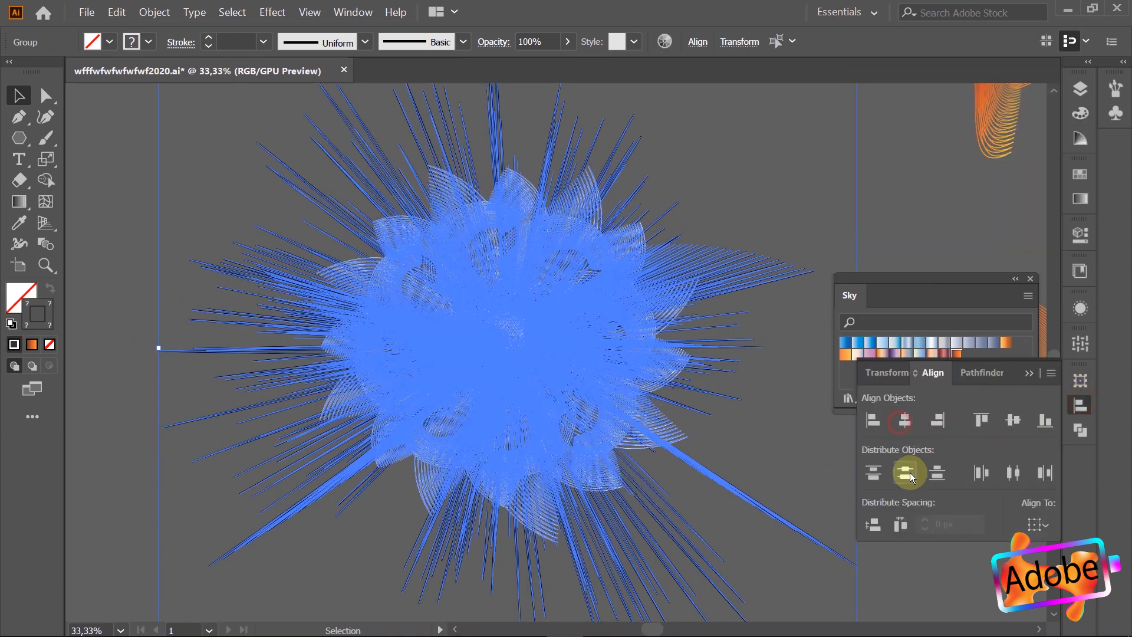
click(1009, 472)
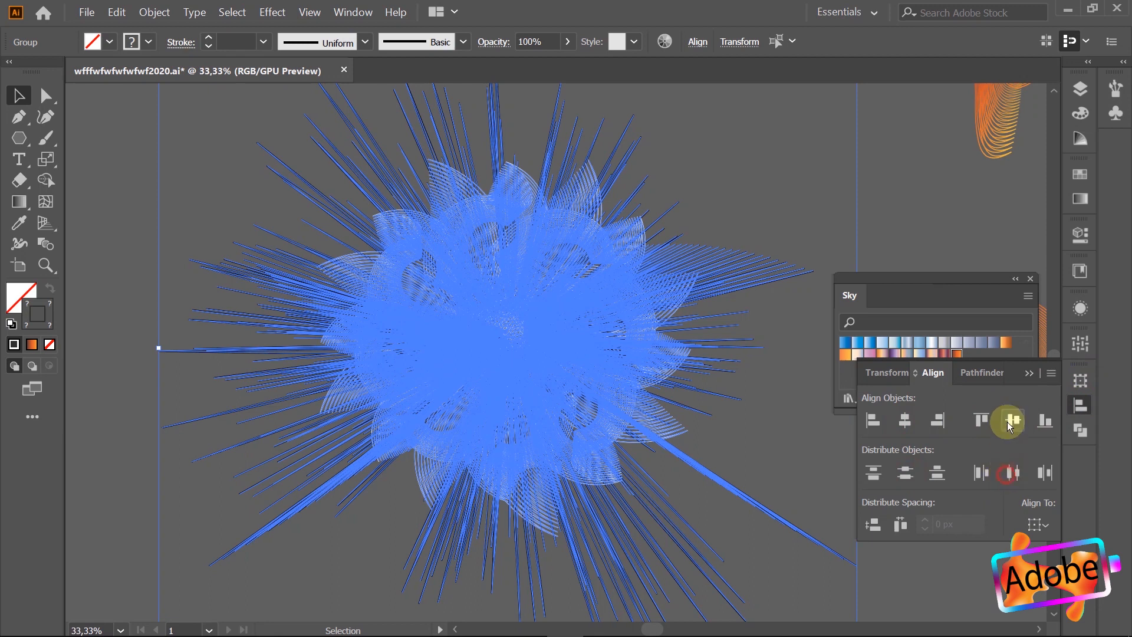
click(173, 162)
Step: Move the smooth gradient triangle over the middle of the flower and bring it to the front
scroll(172, 162, down, 4)
scroll(416, 198, up, 3)
scroll(235, 210, up, 2)
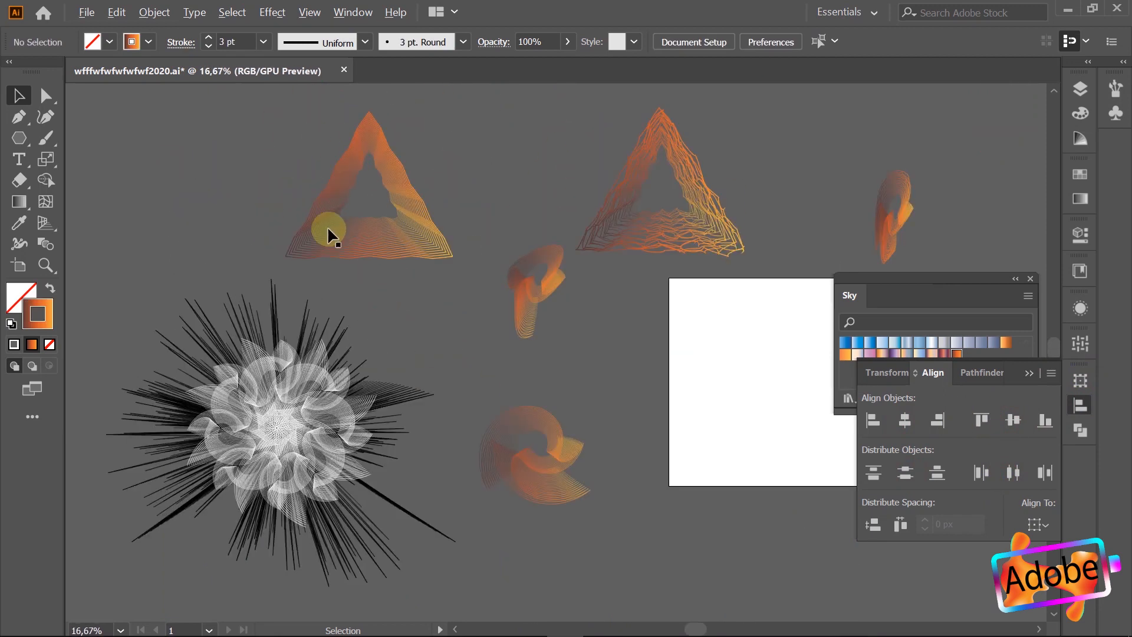
drag(380, 217, 331, 464)
key(ctrl+shift+bracketright)
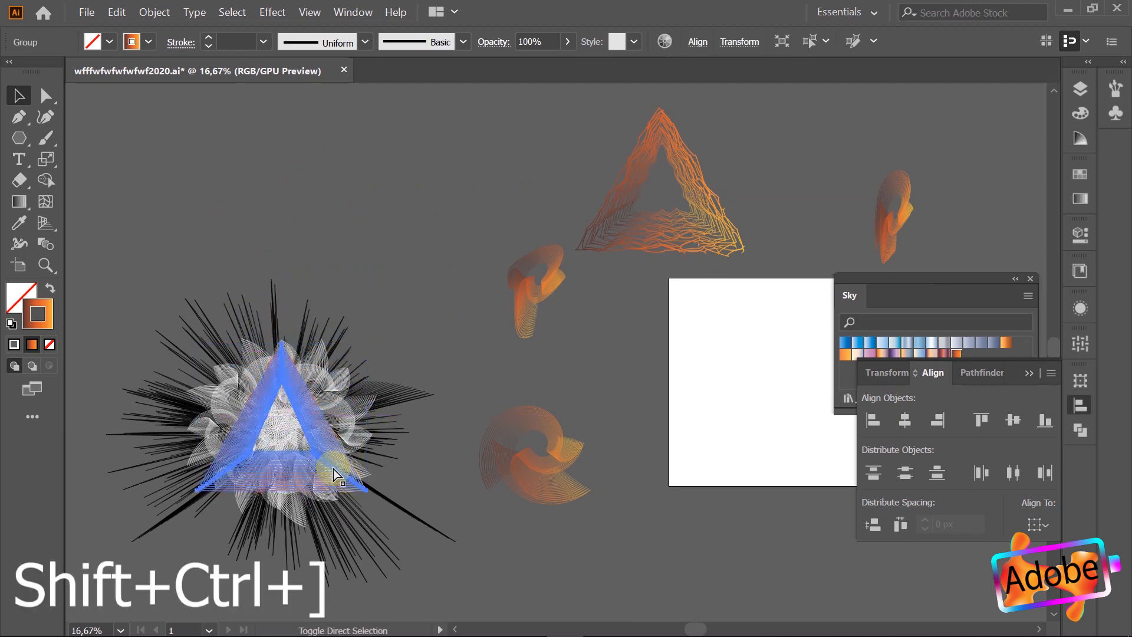
click(388, 308)
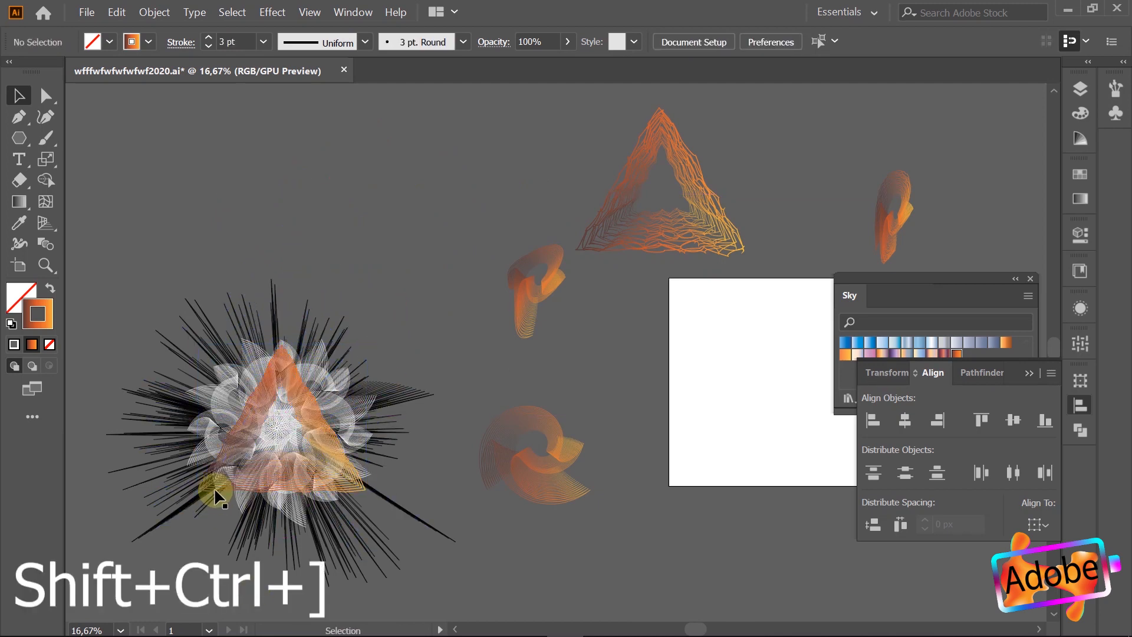
Step: Scale the smooth triangle down proportionally about its centre so it sits well inside the flower
scroll(257, 457, up, 2)
click(411, 483)
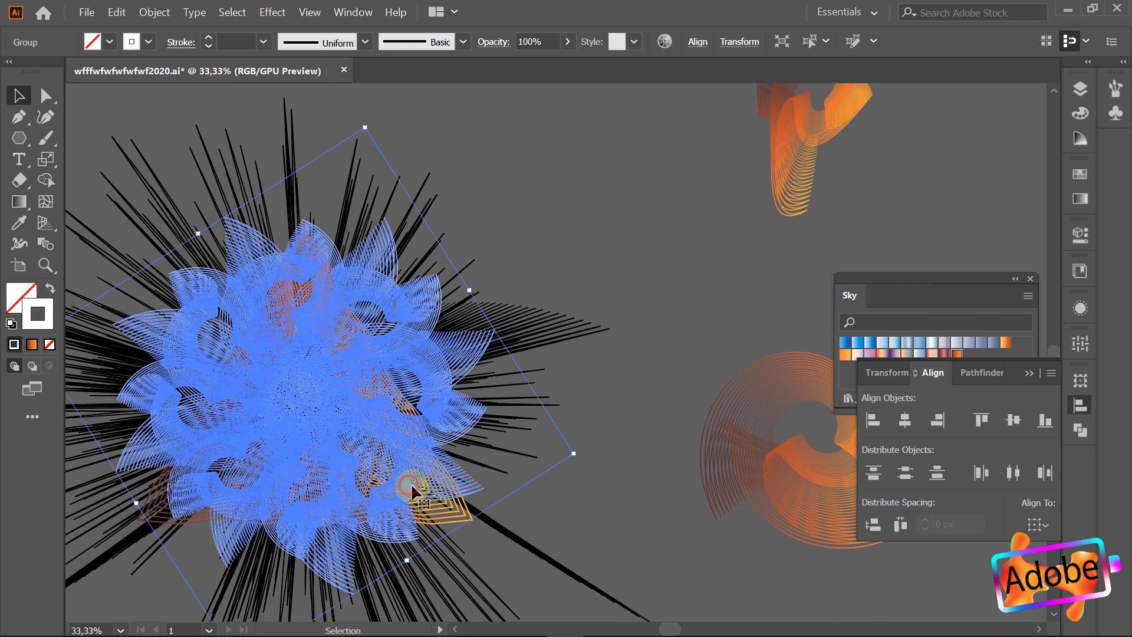
click(578, 472)
click(452, 516)
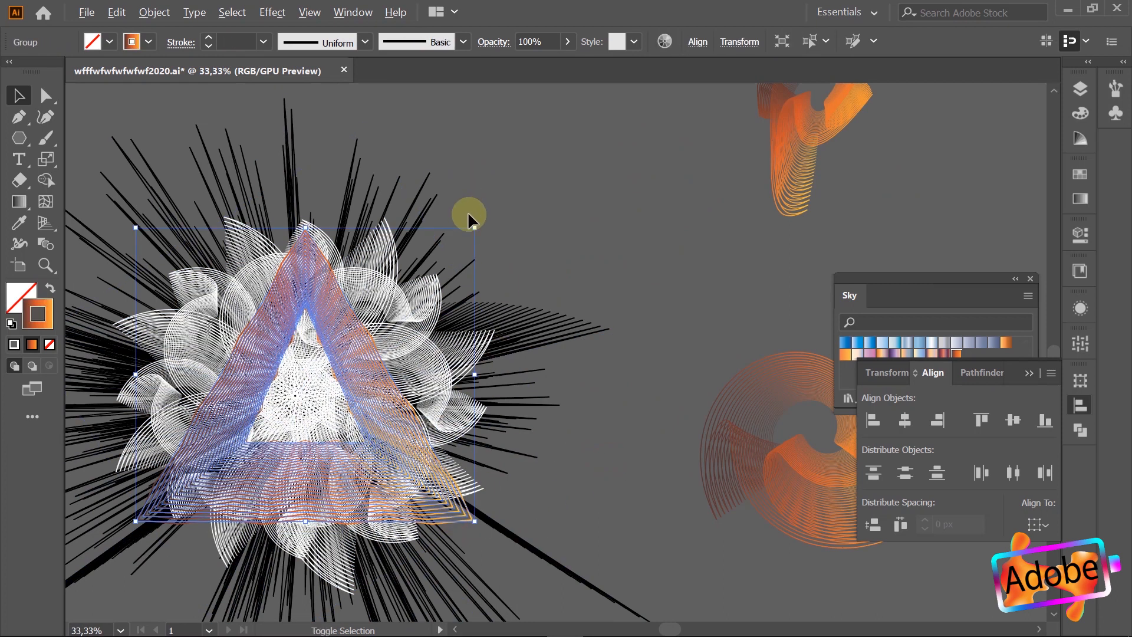
drag(476, 228, 449, 249)
click(575, 194)
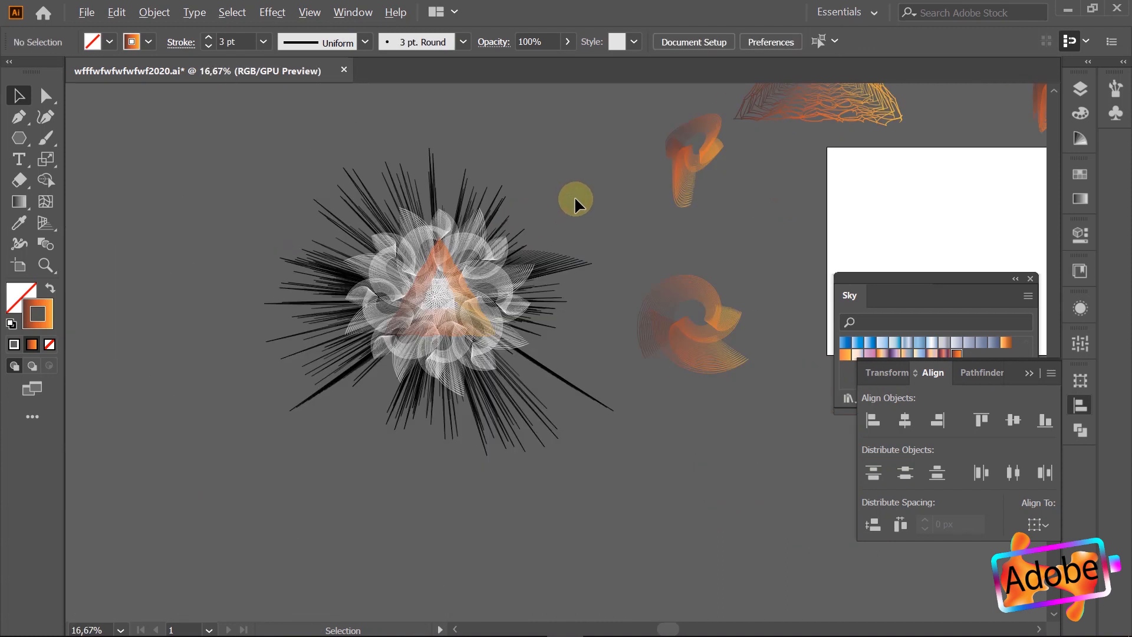
Step: Shift the smooth distorted spiral slightly down and left, and bring the roughened triangle near the flower composition
scroll(575, 196, down, 2)
scroll(599, 203, up, 1)
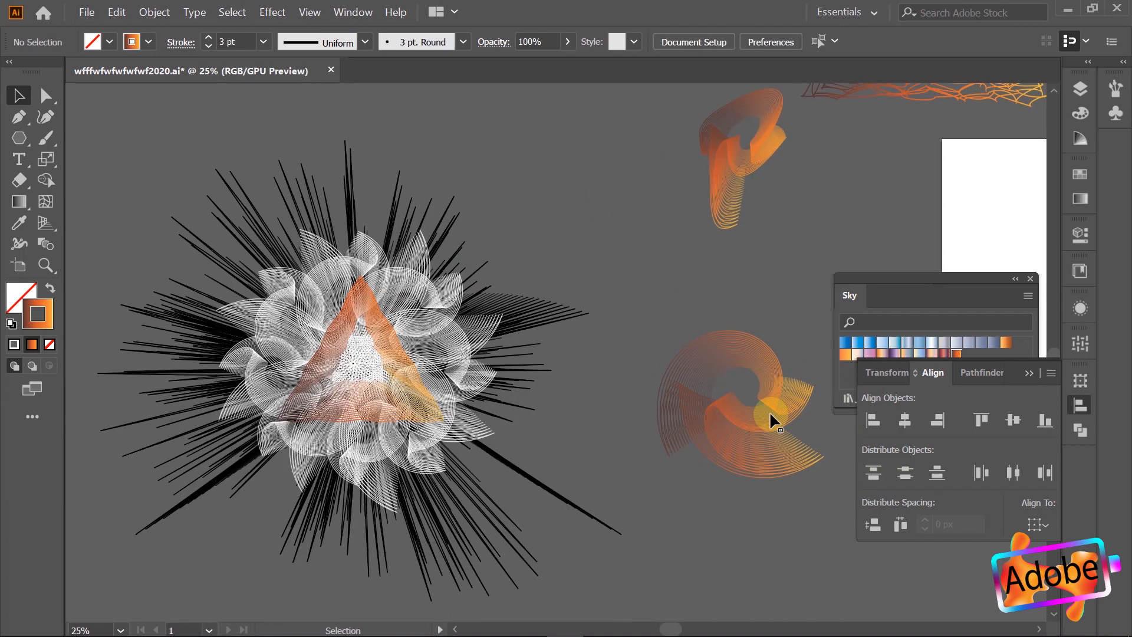
drag(731, 180, 701, 215)
scroll(794, 226, up, 2)
drag(827, 149, 506, 253)
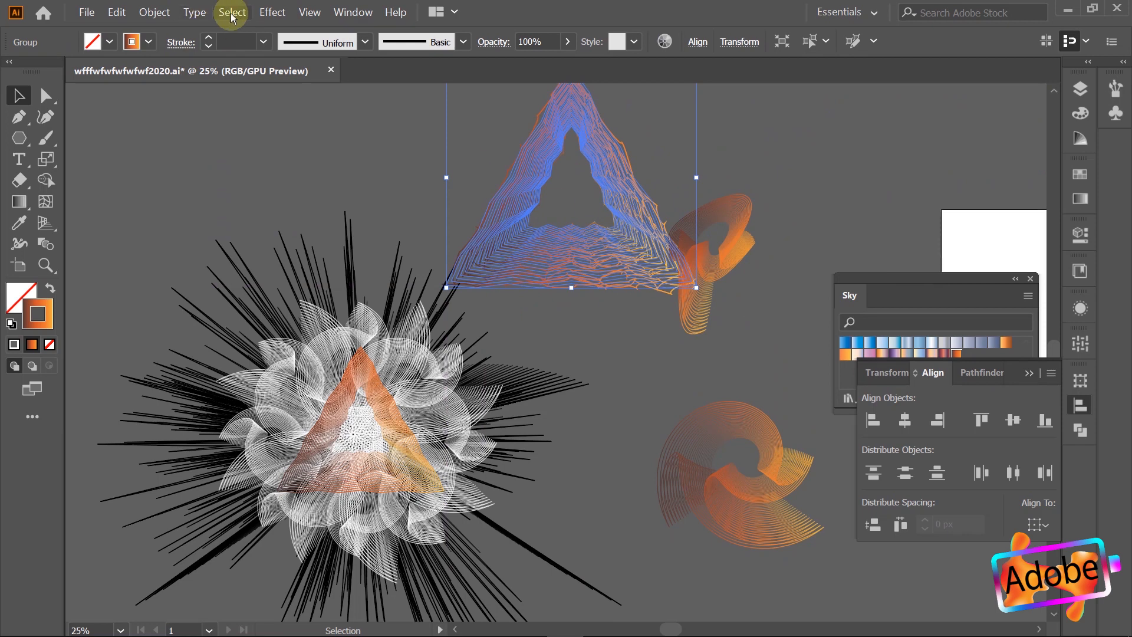
Step: Expand the appearance of the roughened triangle
click(155, 12)
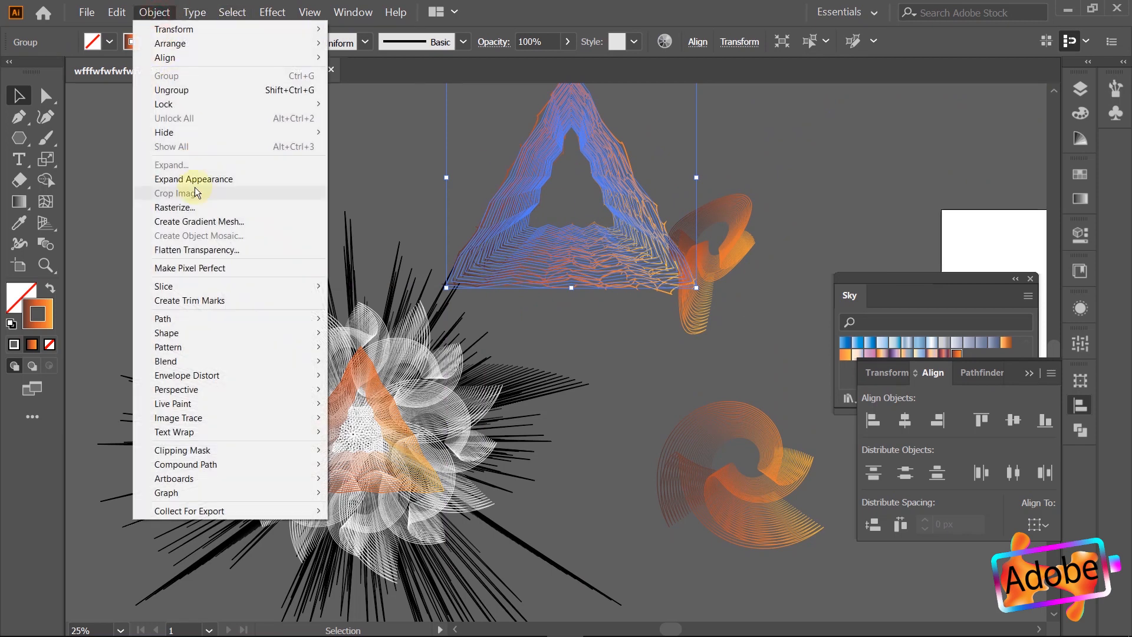
click(193, 178)
click(466, 150)
click(544, 238)
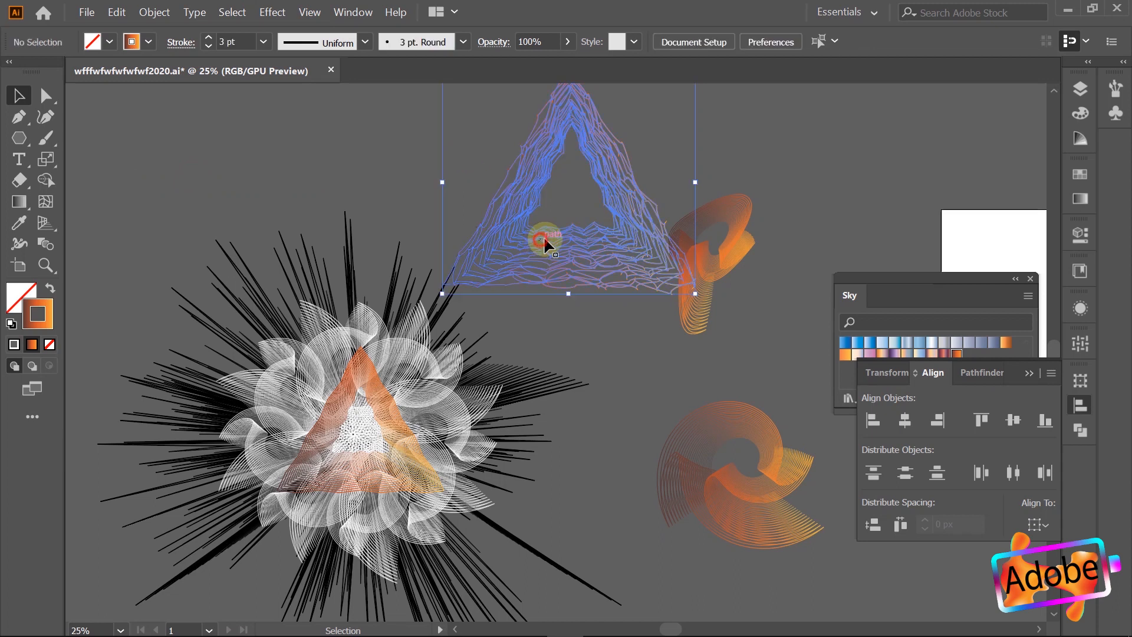
Step: Move the roughened triangle over the middle of the flower and rotate it 180 degrees to point downward
drag(634, 224, 422, 448)
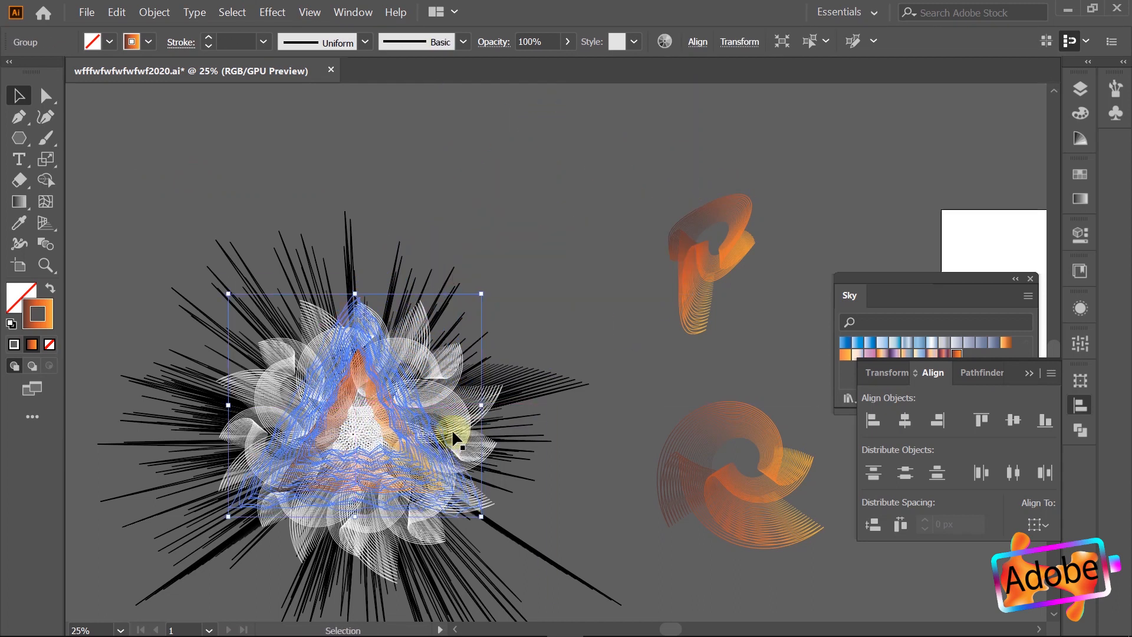
key(a)
key(v)
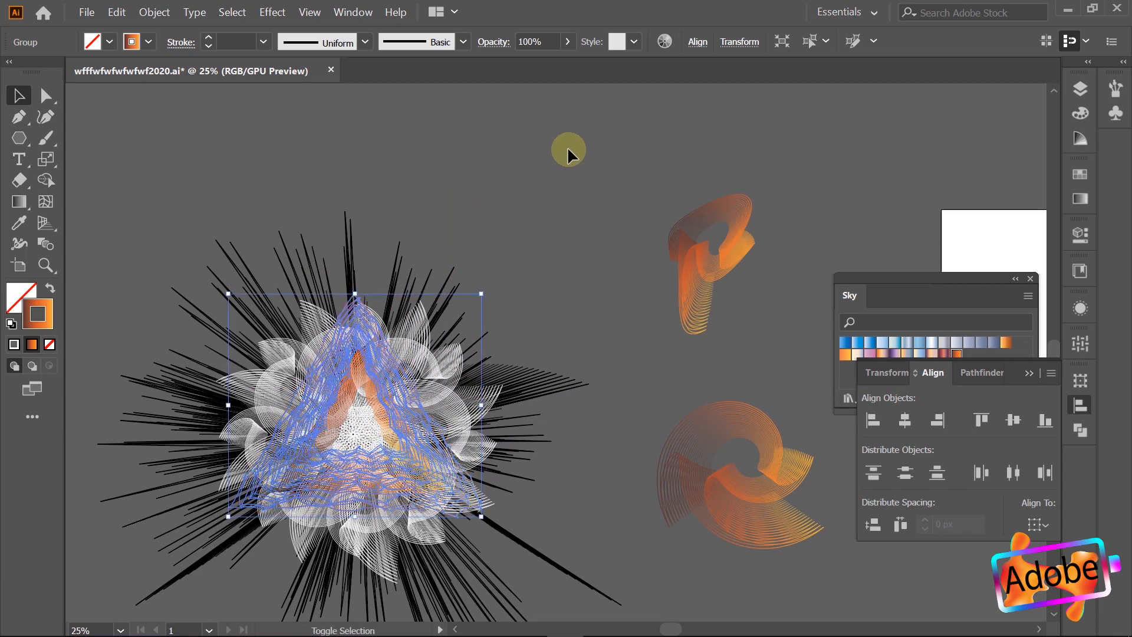
drag(483, 285, 306, 446)
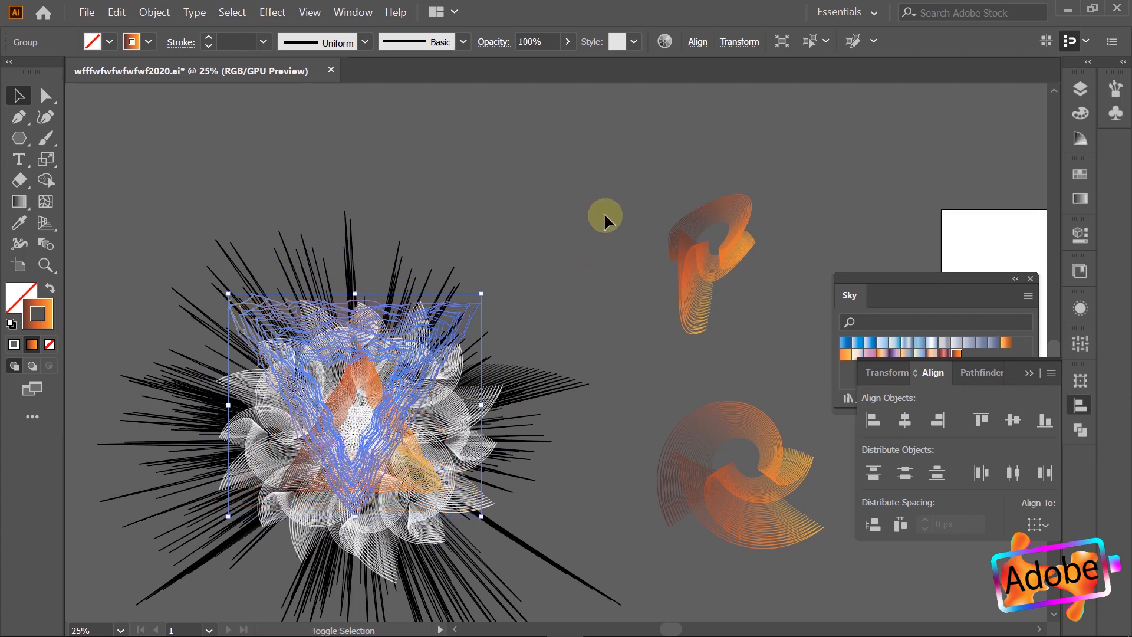
click(603, 210)
Step: Undo the accidental flower move and scale the inverted roughened triangle down proportionally about its centre
drag(424, 350, 416, 400)
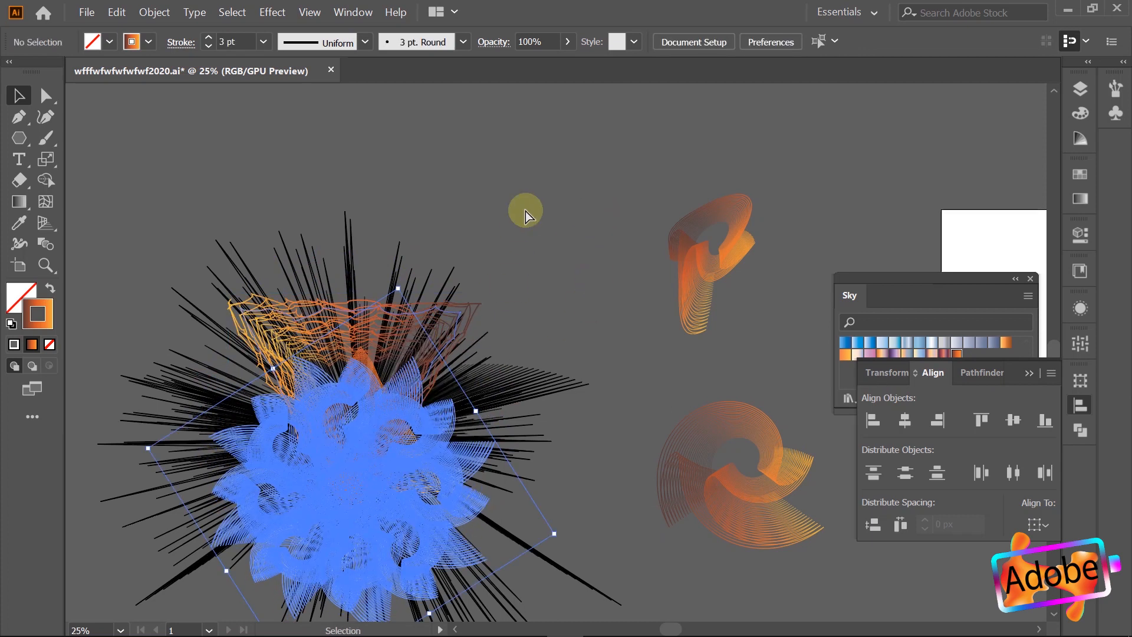
key(ctrl+z)
click(549, 194)
drag(478, 303, 435, 415)
Step: Move the inverted roughened triangle up over the smooth triangle and fine-tune its position to form a six-pointed star
scroll(413, 402, down, 2)
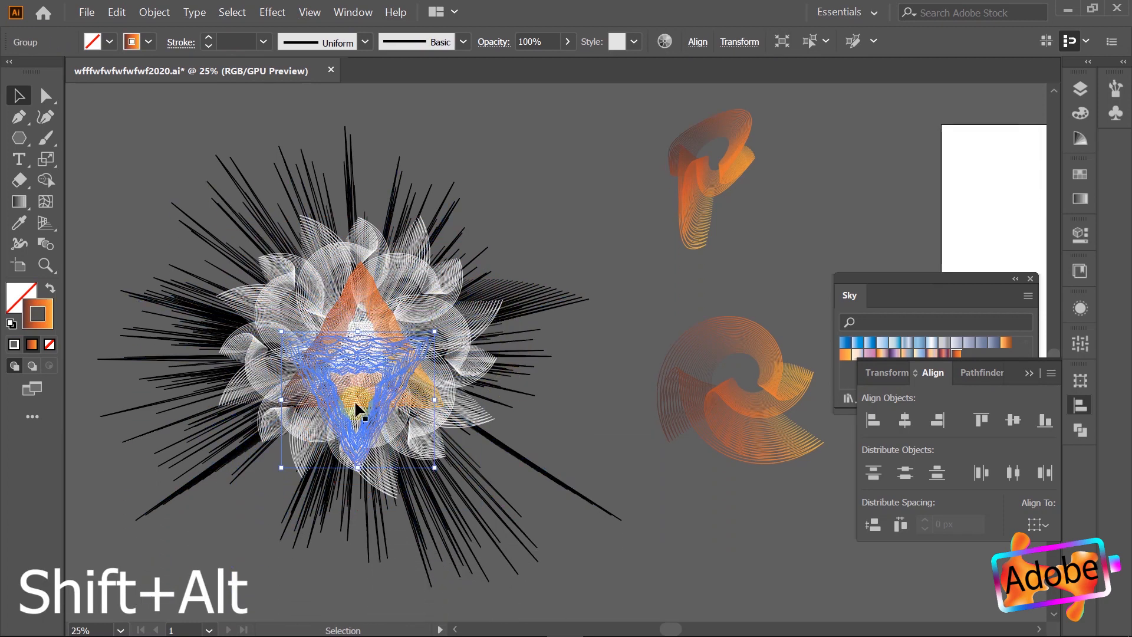
scroll(354, 398, up, 2)
mouse_move(362, 320)
mouse_down()
mouse_move(356, 233)
mouse_move(359, 243)
mouse_up()
mouse_move(437, 207)
mouse_down()
mouse_move(450, 212)
mouse_move(457, 193)
mouse_up()
key(ctrl+z)
click(826, 315)
click(411, 224)
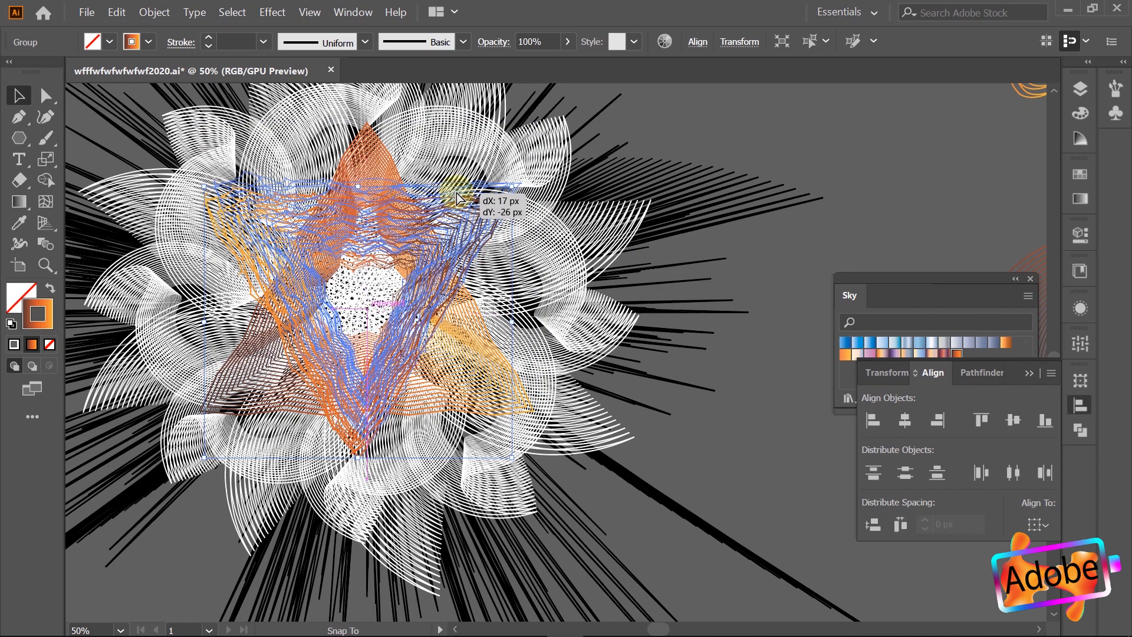
click(766, 277)
scroll(766, 276, down, 2)
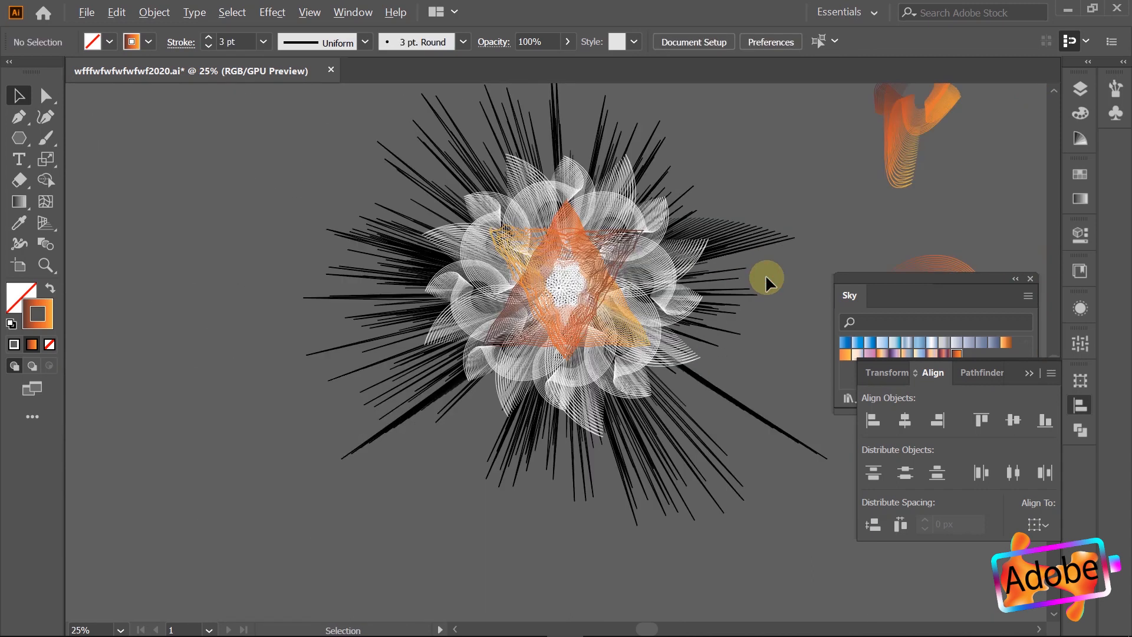
Step: Move the small orange looped line design into the flower's centre and shrink it to fit inside the star's white middle
scroll(780, 266, down, 1)
scroll(780, 268, right, 10)
scroll(734, 251, down, 2)
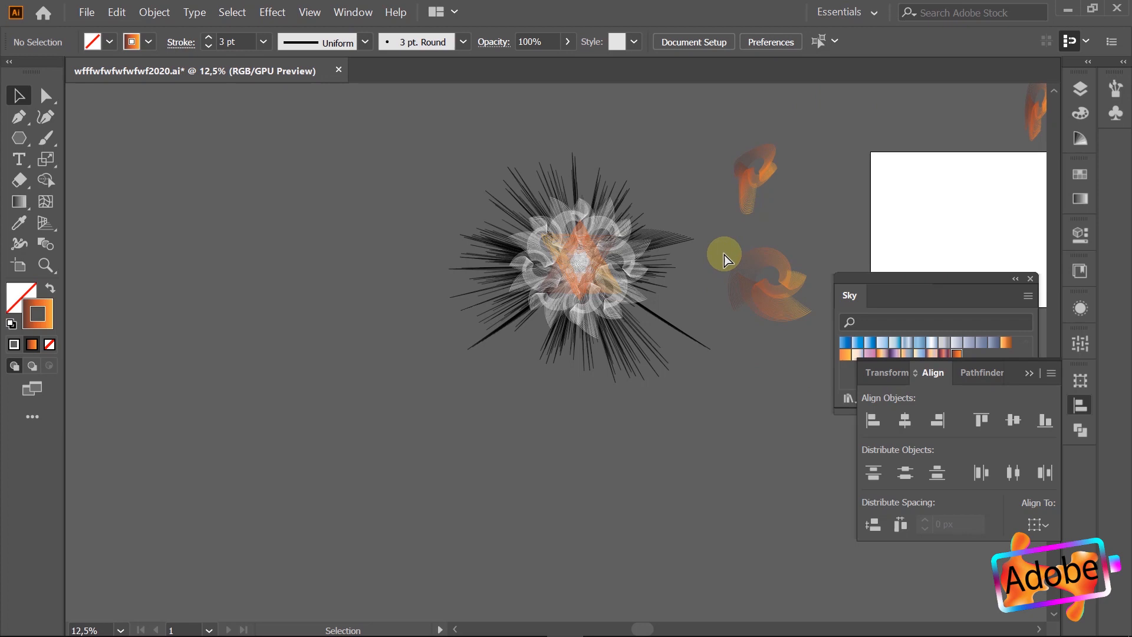
scroll(719, 213, right, 3)
scroll(689, 173, up, 1)
drag(688, 173, 458, 288)
scroll(458, 287, up, 3)
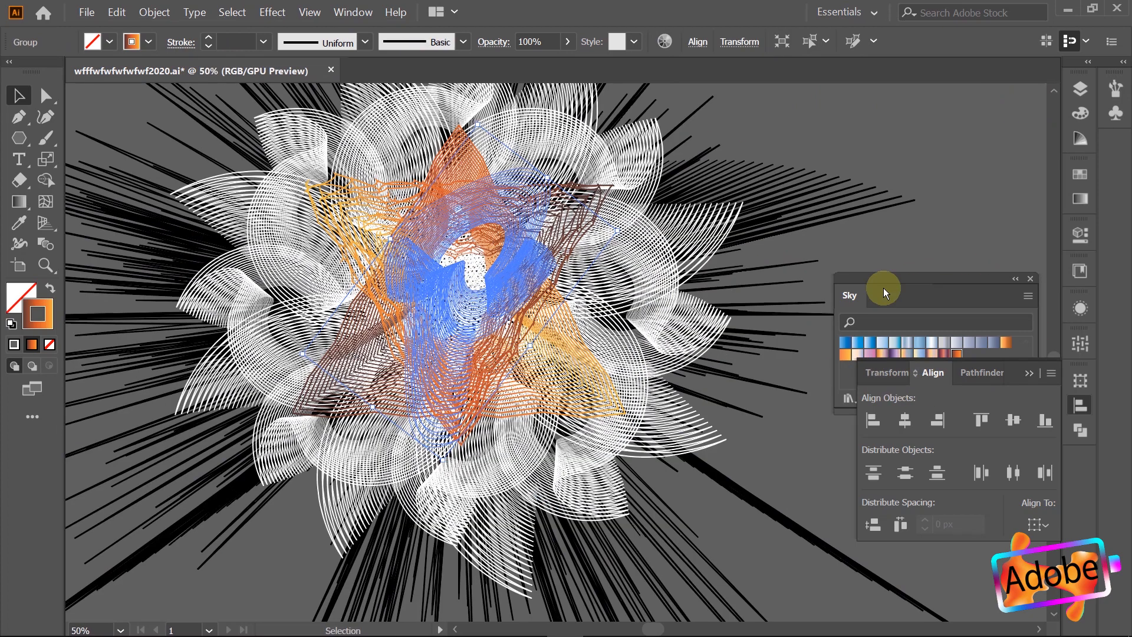
drag(545, 180, 459, 250)
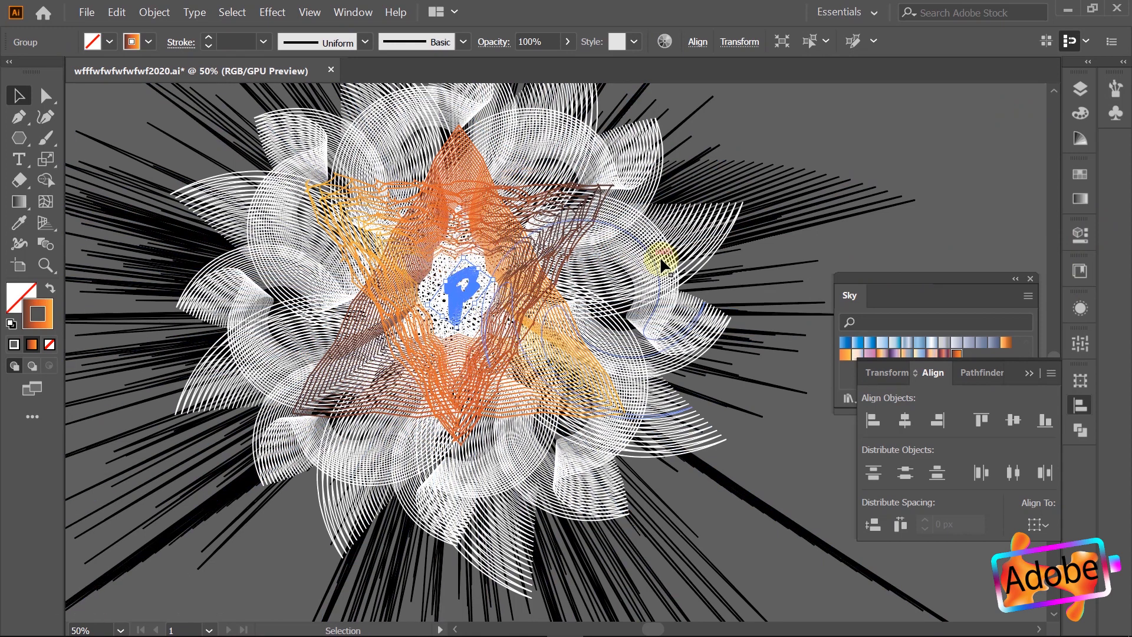
Step: Recolour the stroke of the small looped design in the flower's centre to solid black
click(1078, 115)
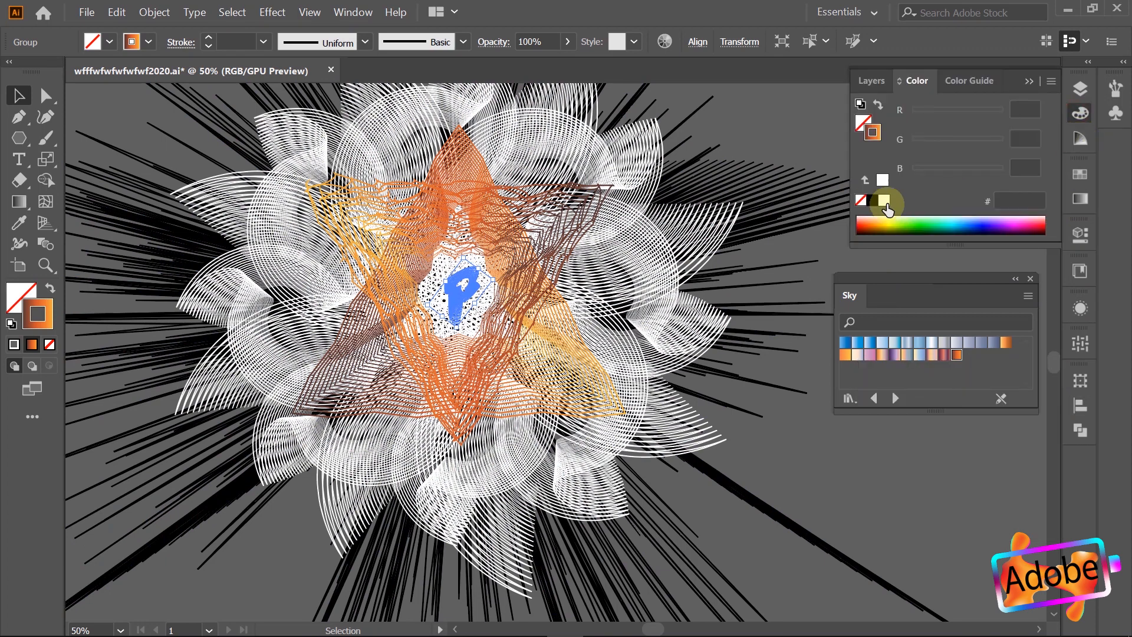
click(872, 200)
click(861, 510)
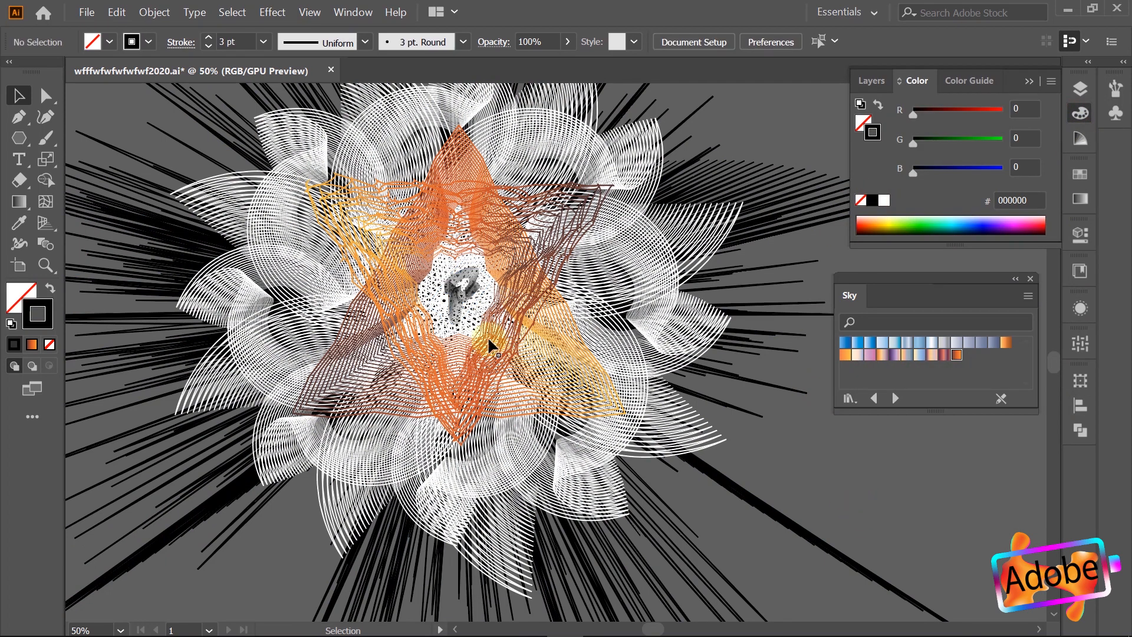
Step: Try a heavier 7 pt stroke on the small black looped design and step its weight back down
scroll(436, 277, up, 5)
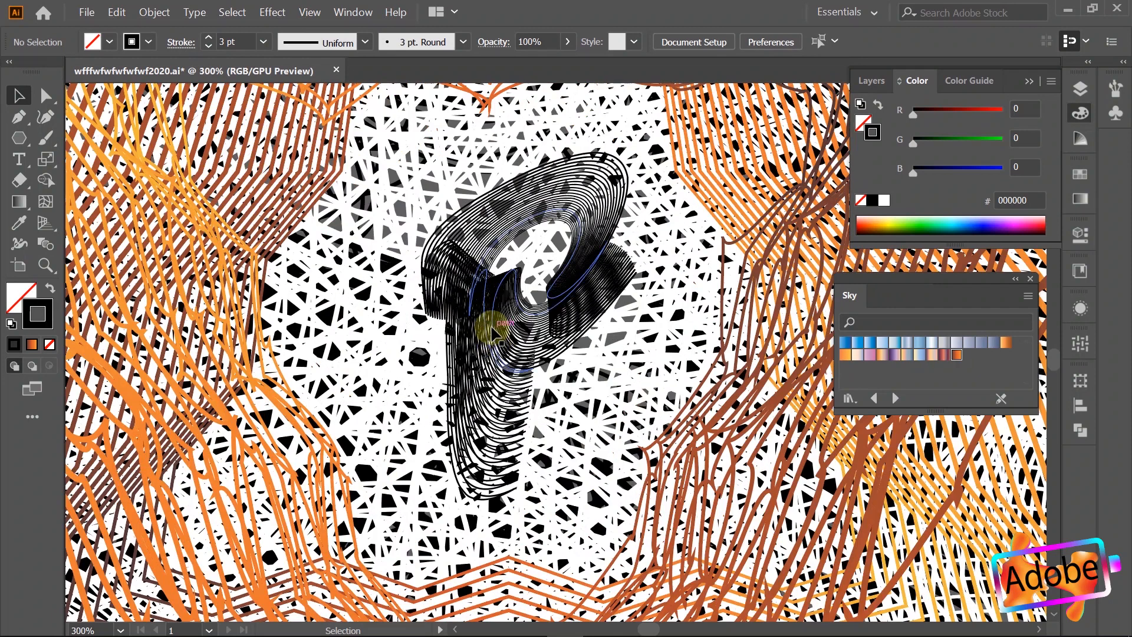
click(492, 331)
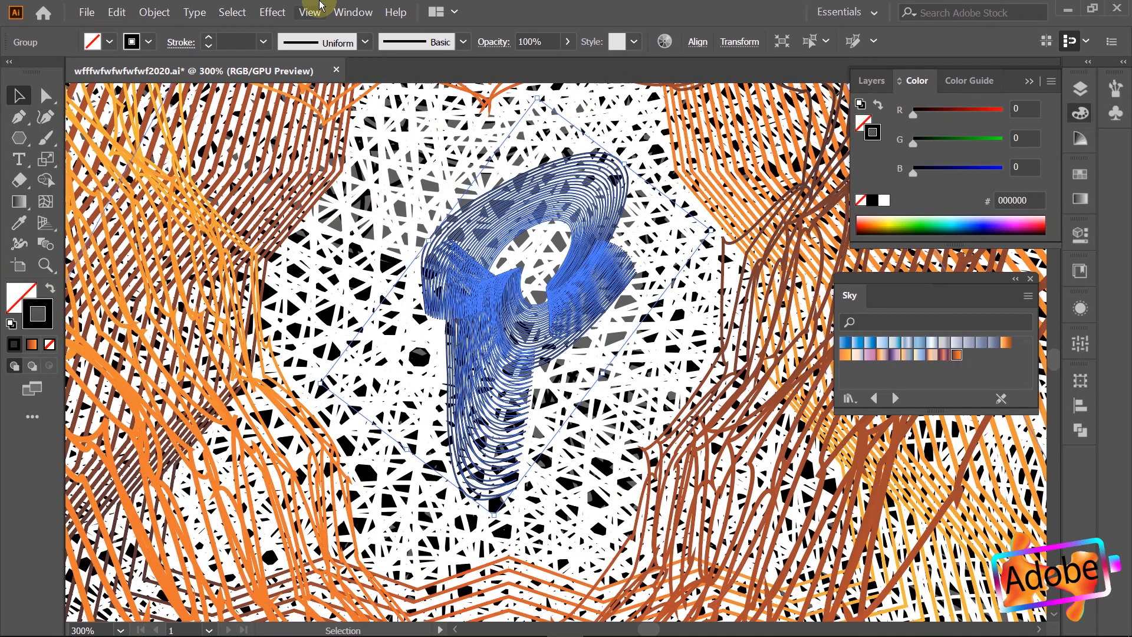
click(211, 38)
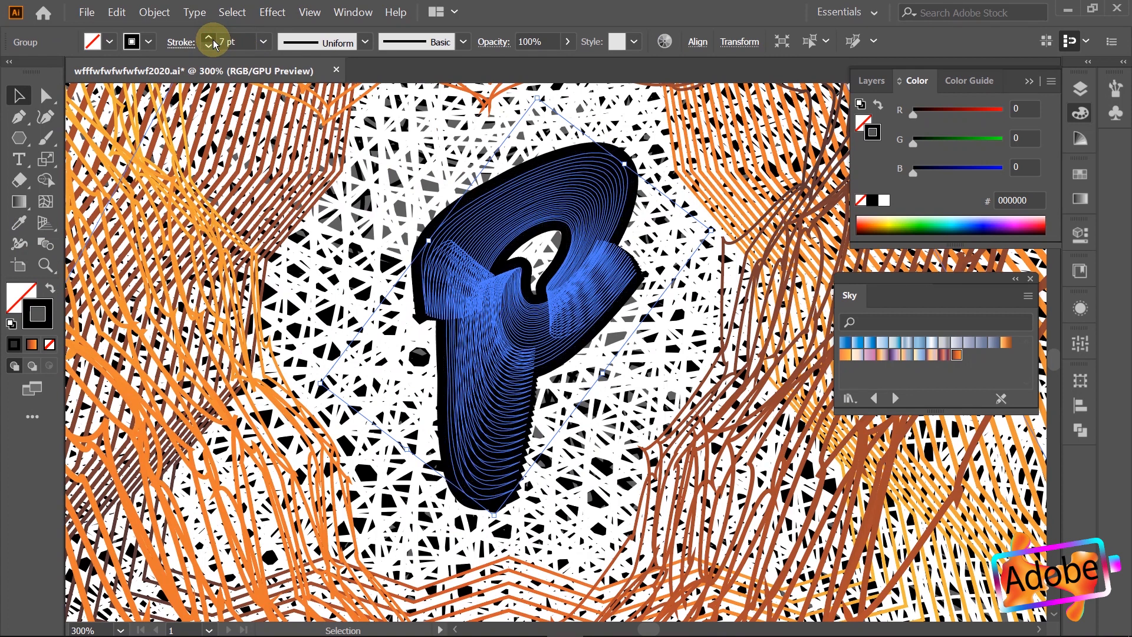
click(209, 47)
click(209, 47)
click(209, 48)
click(209, 47)
click(209, 47)
click(209, 47)
click(209, 47)
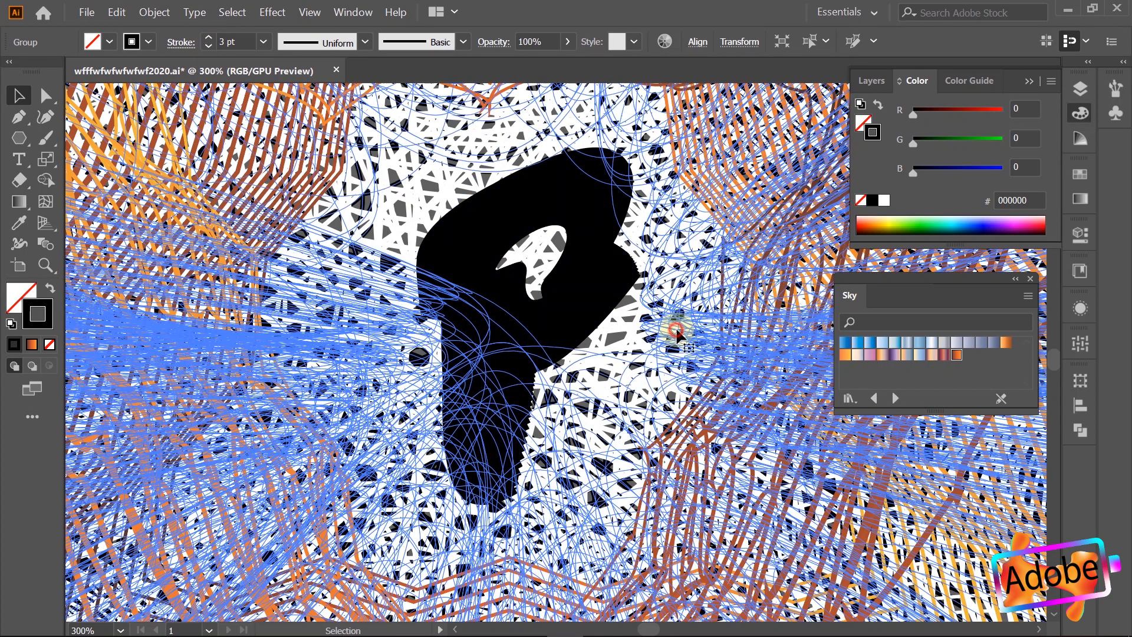
Step: Reselect the small black looped design in the flower's centre and set its stroke weight to 0,5 pt
scroll(585, 302, down, 9)
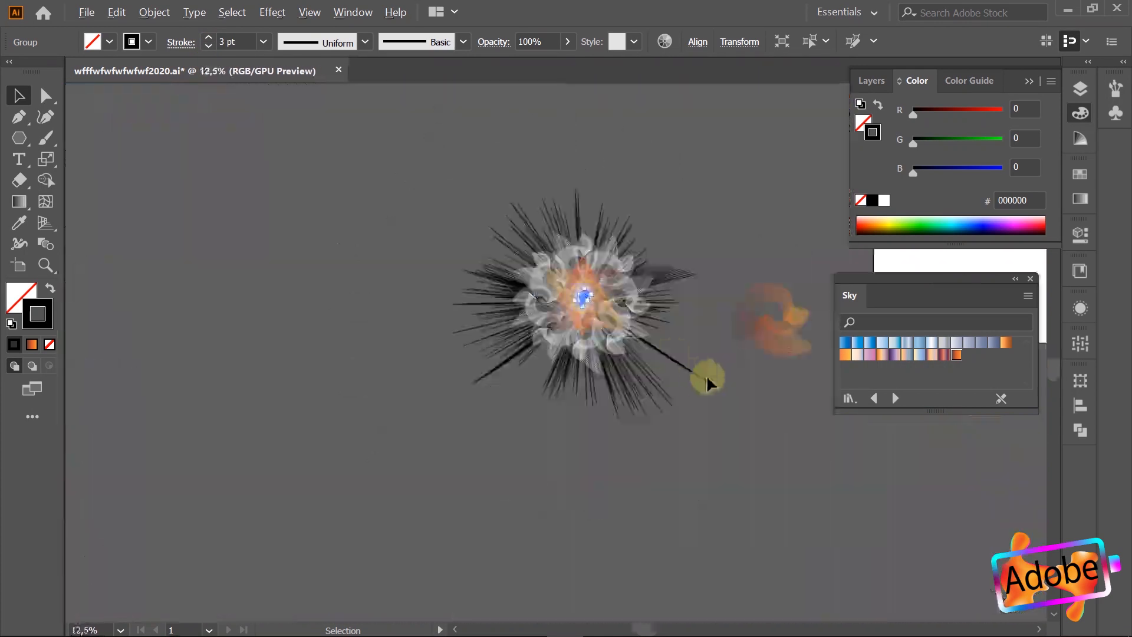
click(738, 394)
scroll(671, 313, up, 3)
scroll(448, 259, up, 3)
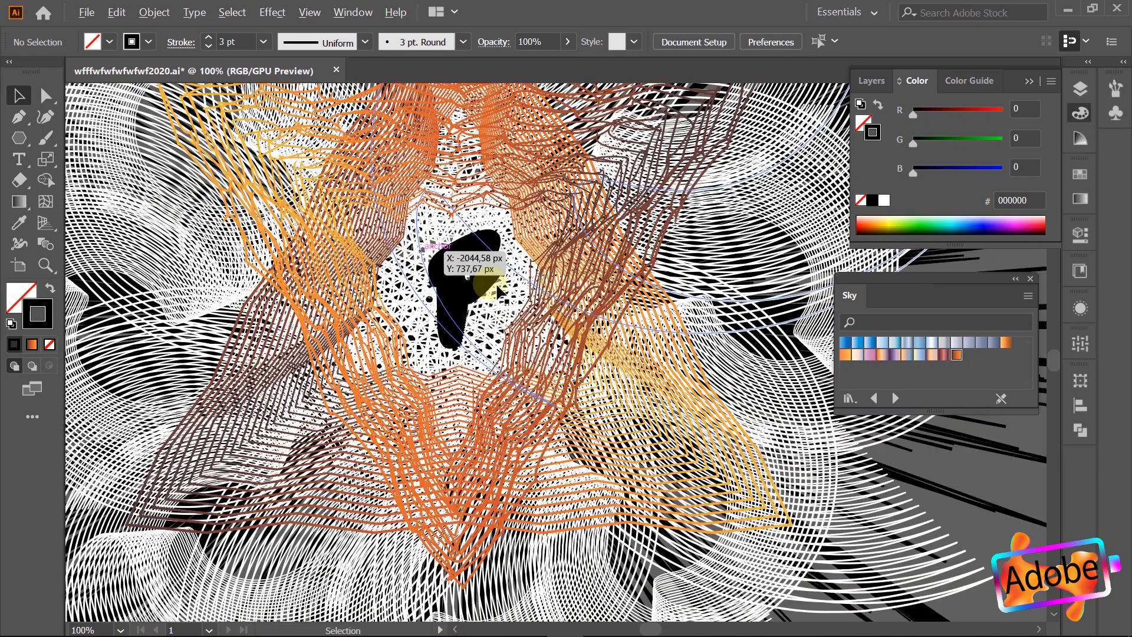
click(484, 282)
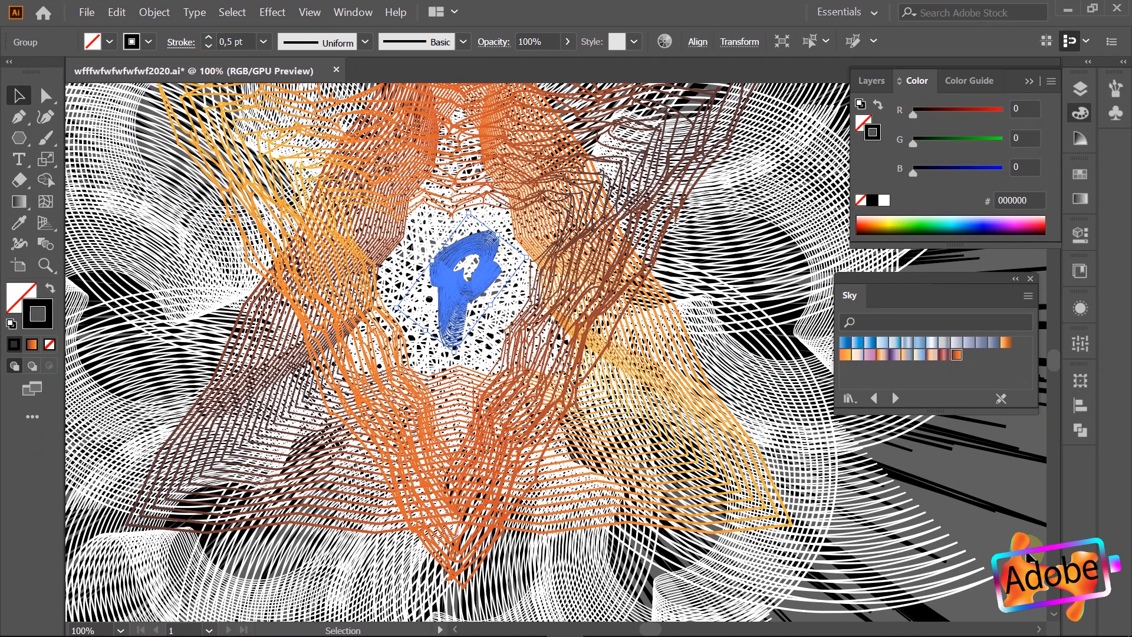
click(1025, 538)
Step: Move the orange gradient spiral onto the flower, enlarge it to surround the black rays, and send it behind the other shapes
scroll(1025, 539, down, 3)
scroll(1026, 553, right, 2)
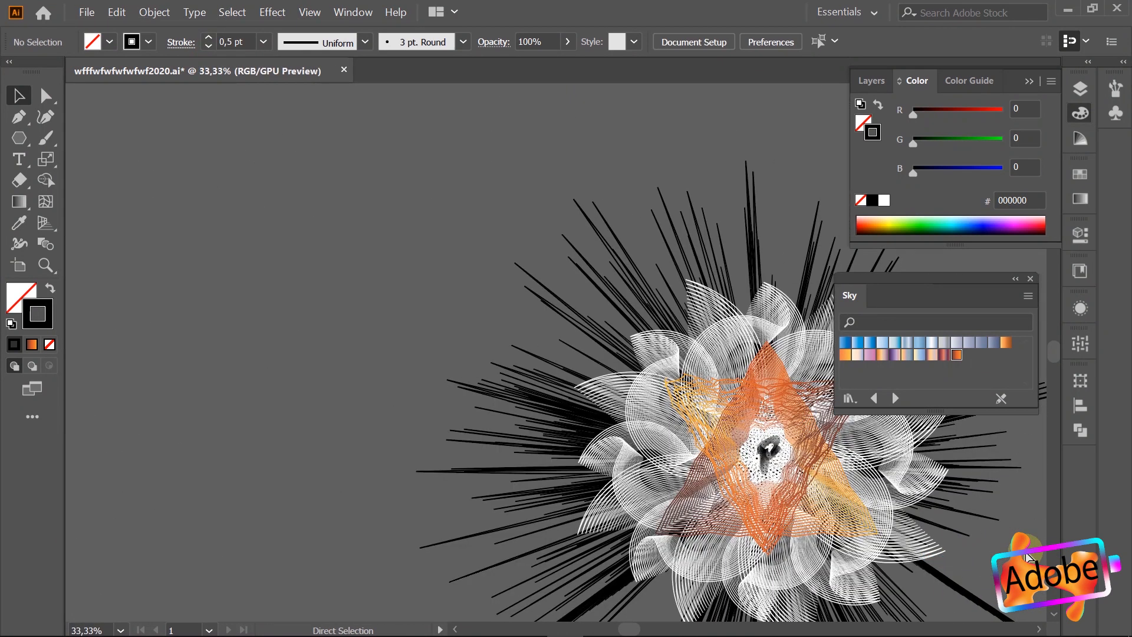
scroll(1009, 545, down, 1)
scroll(1003, 541, right, 2)
scroll(867, 491, down, 1)
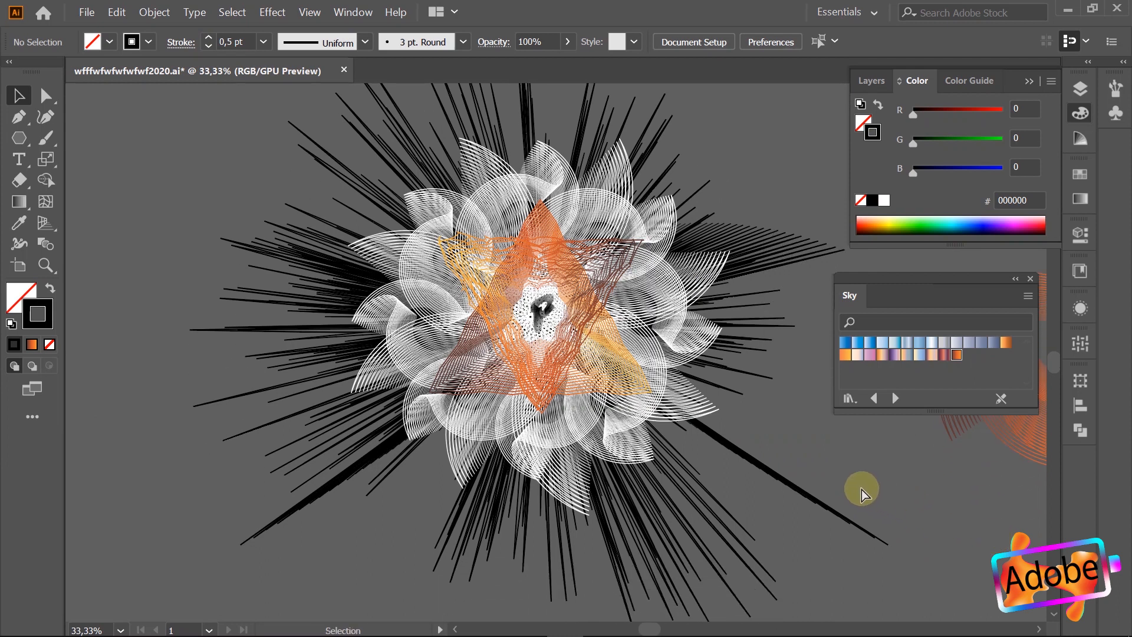
scroll(862, 489, right, 2)
scroll(756, 460, down, 2)
scroll(756, 463, left, 1)
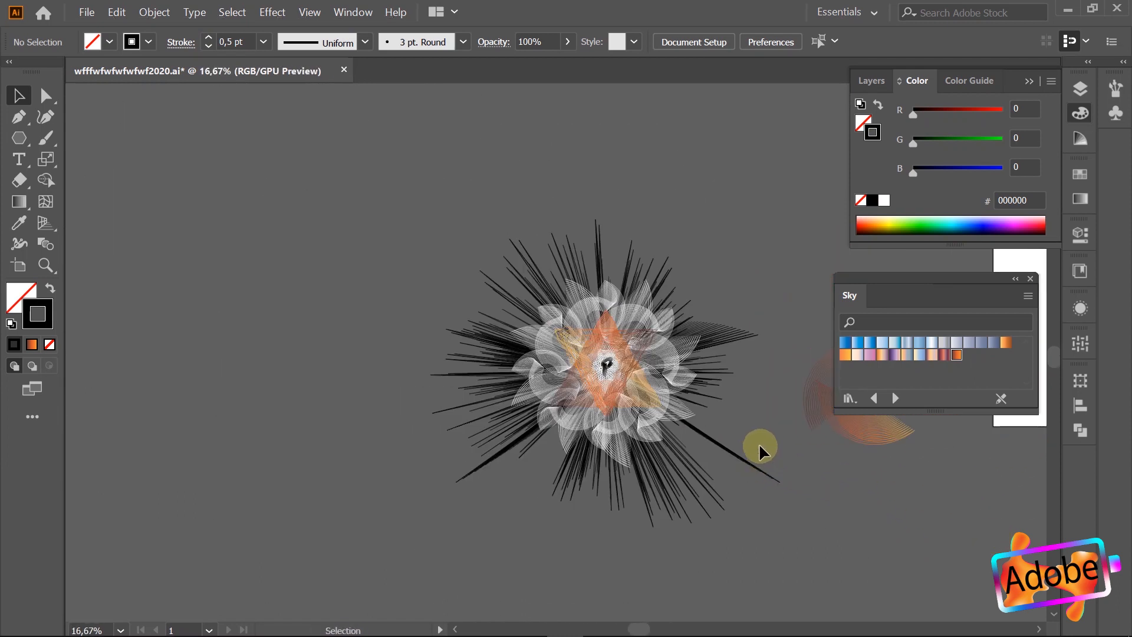
drag(855, 429, 805, 516)
drag(629, 457, 690, 477)
key(ctrl)
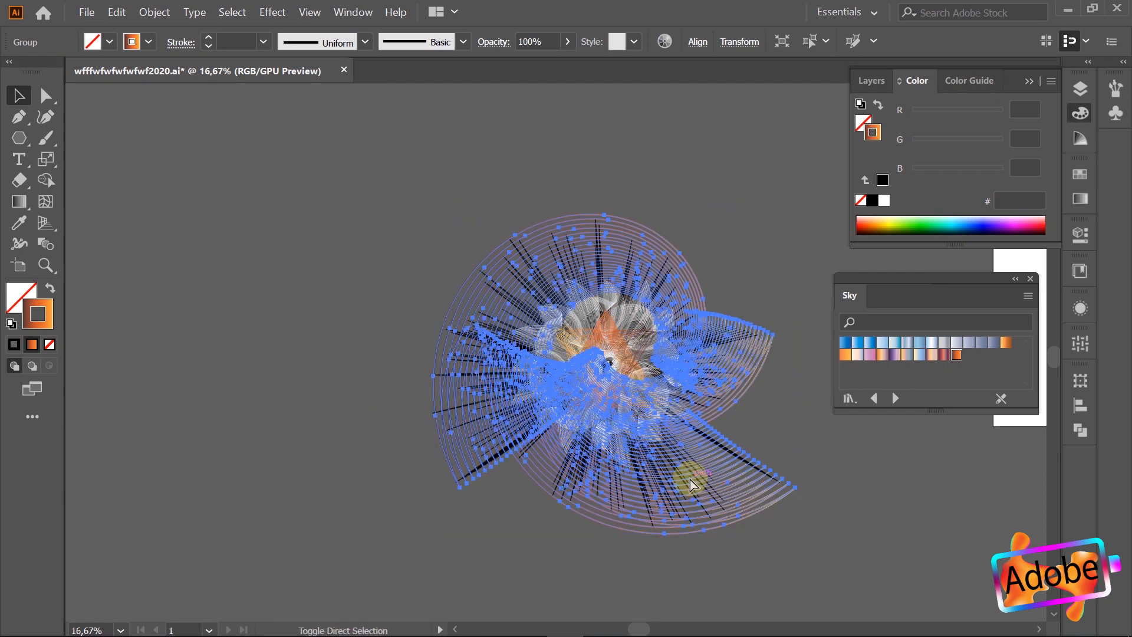
click(780, 127)
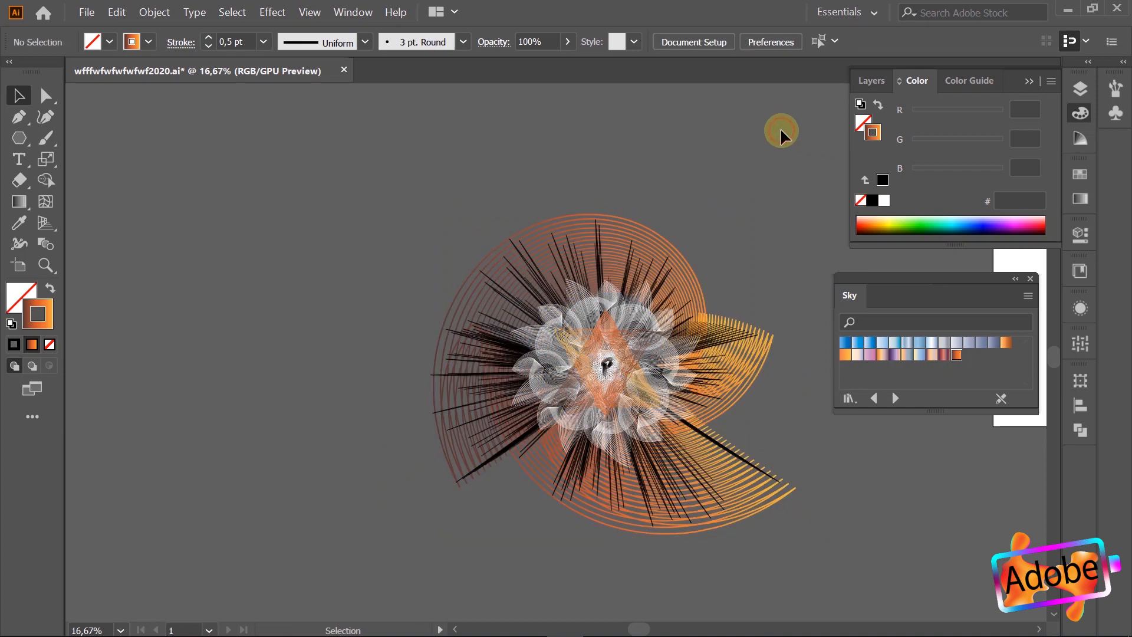
scroll(772, 135, down, 2)
scroll(707, 147, up, 2)
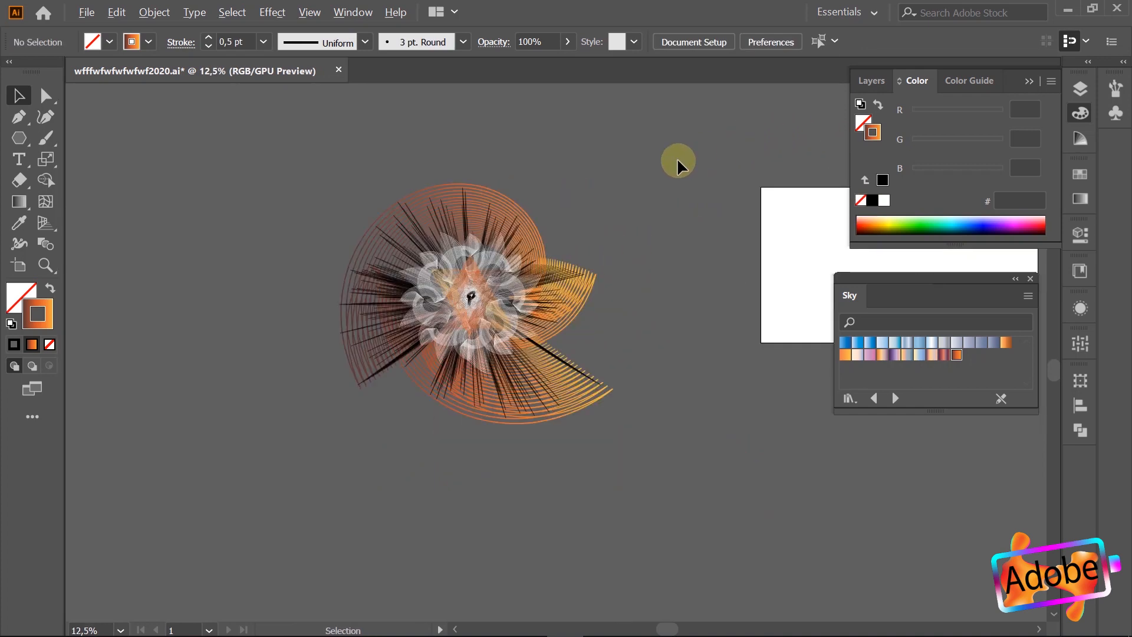
scroll(518, 281, down, 3)
scroll(483, 290, left, 2)
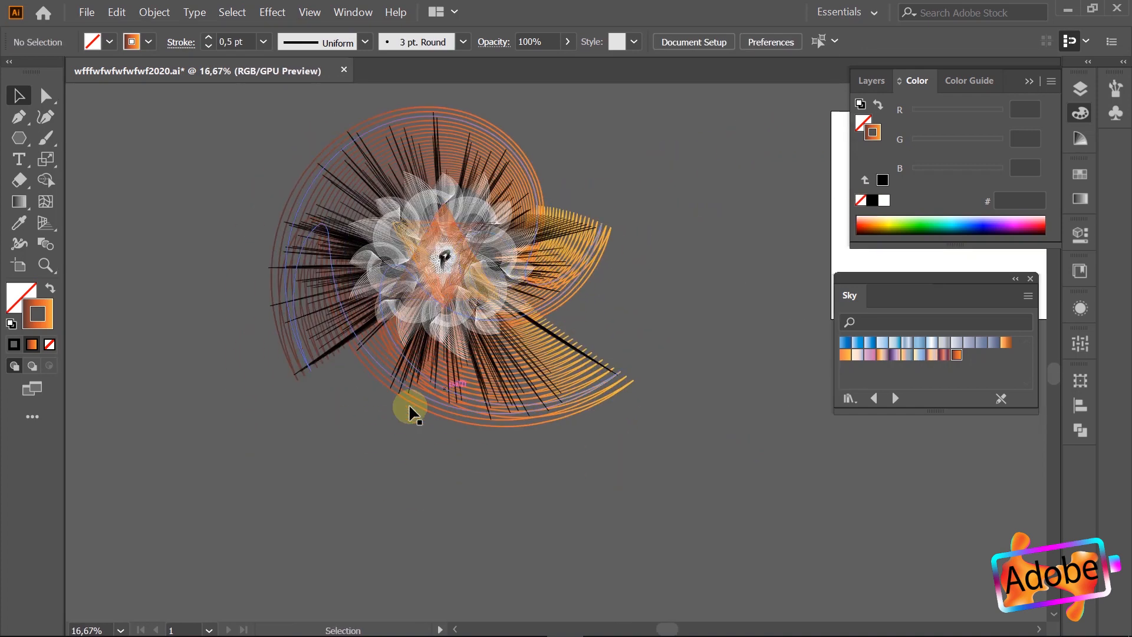
scroll(410, 406, up, 4)
click(477, 252)
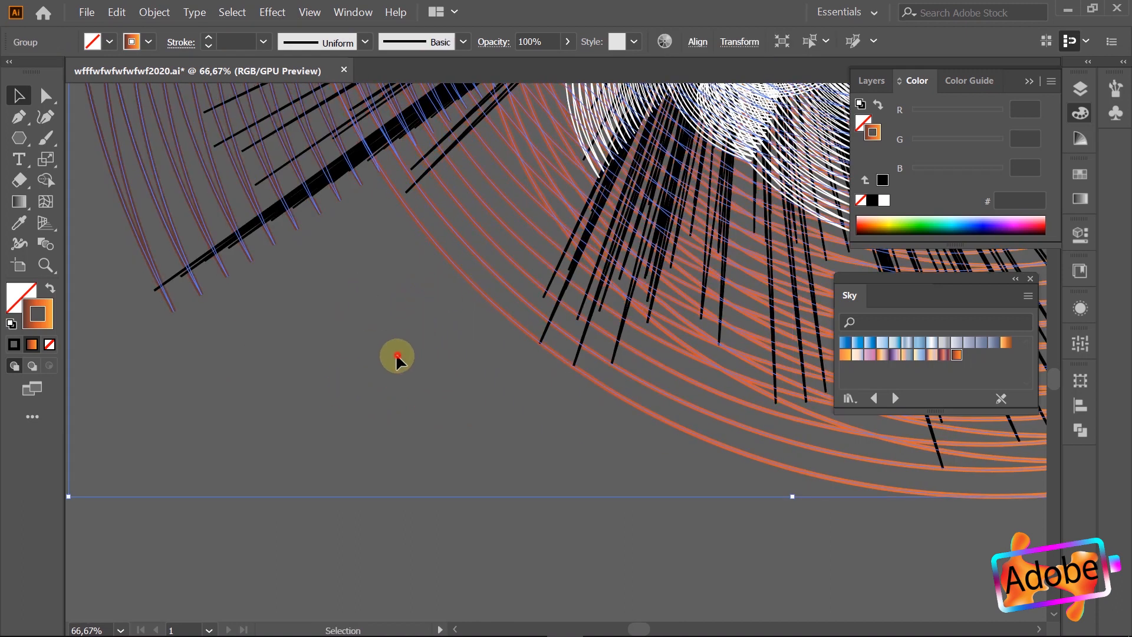
click(397, 356)
Step: Delete the leftover orange gradient shape above the artboard
scroll(404, 349, down, 5)
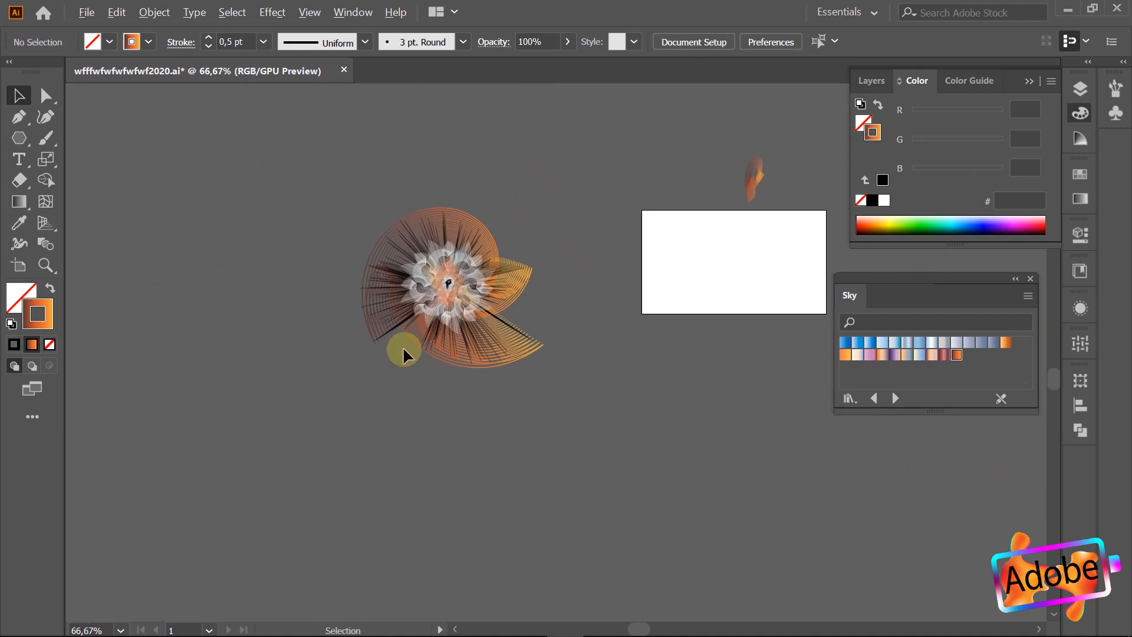
click(771, 203)
key(Delete)
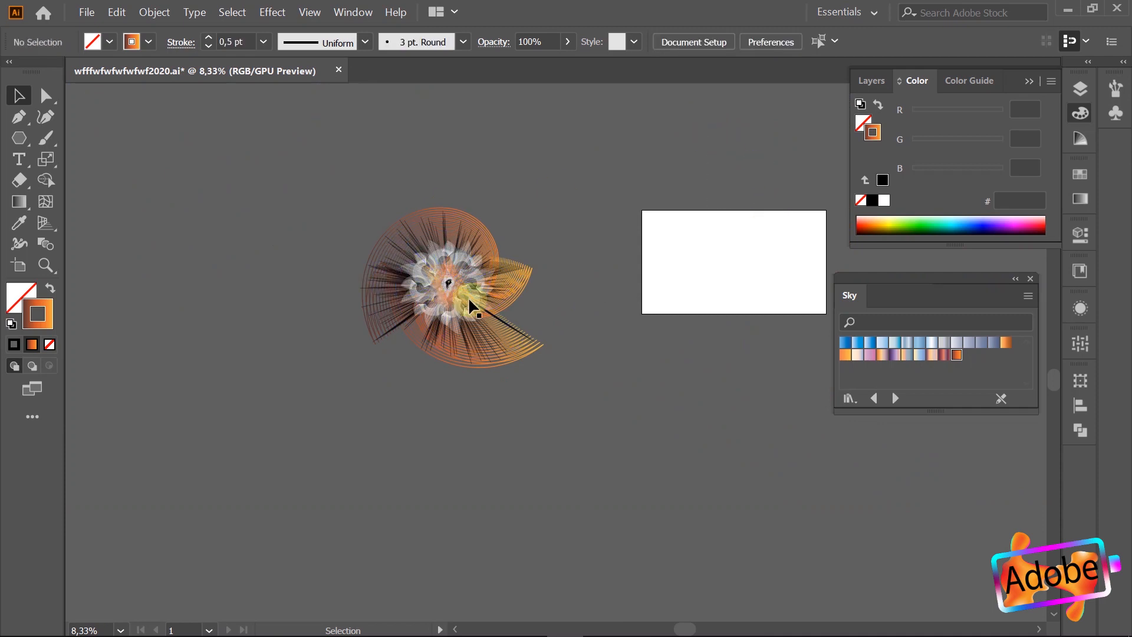
scroll(473, 300, up, 4)
scroll(518, 260, up, 2)
scroll(518, 260, left, 4)
scroll(518, 260, up, 2)
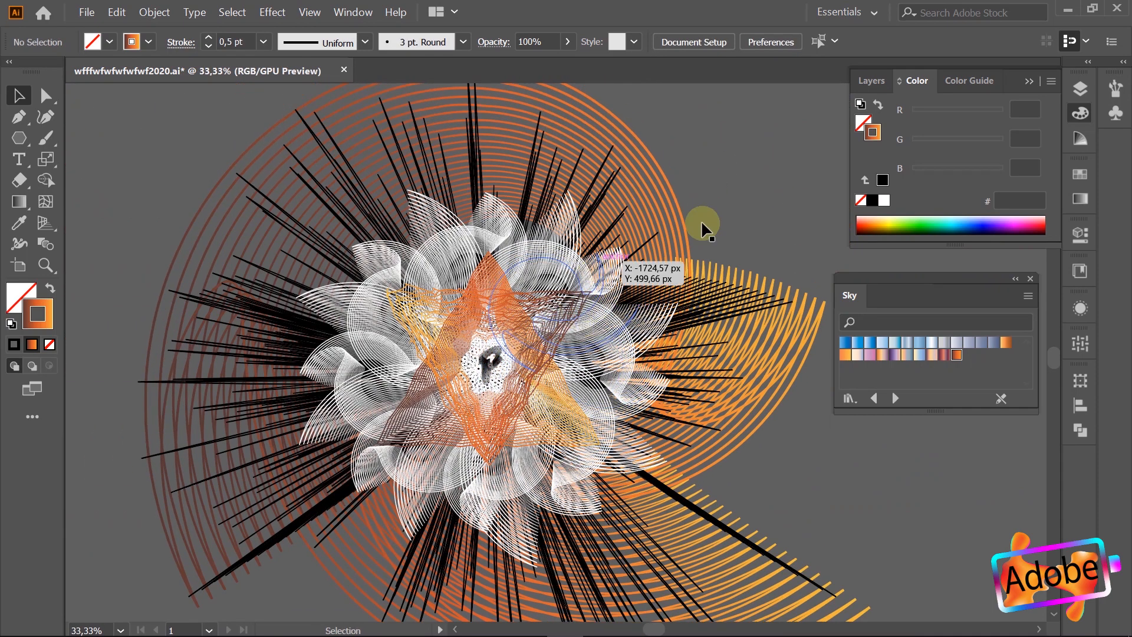
scroll(729, 134, down, 1)
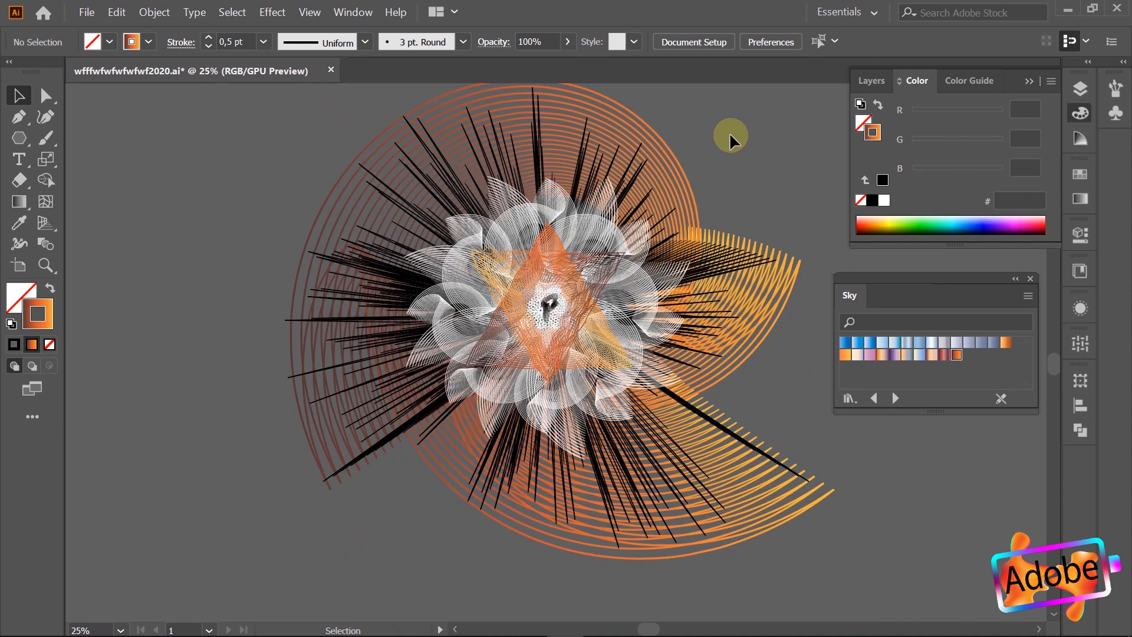